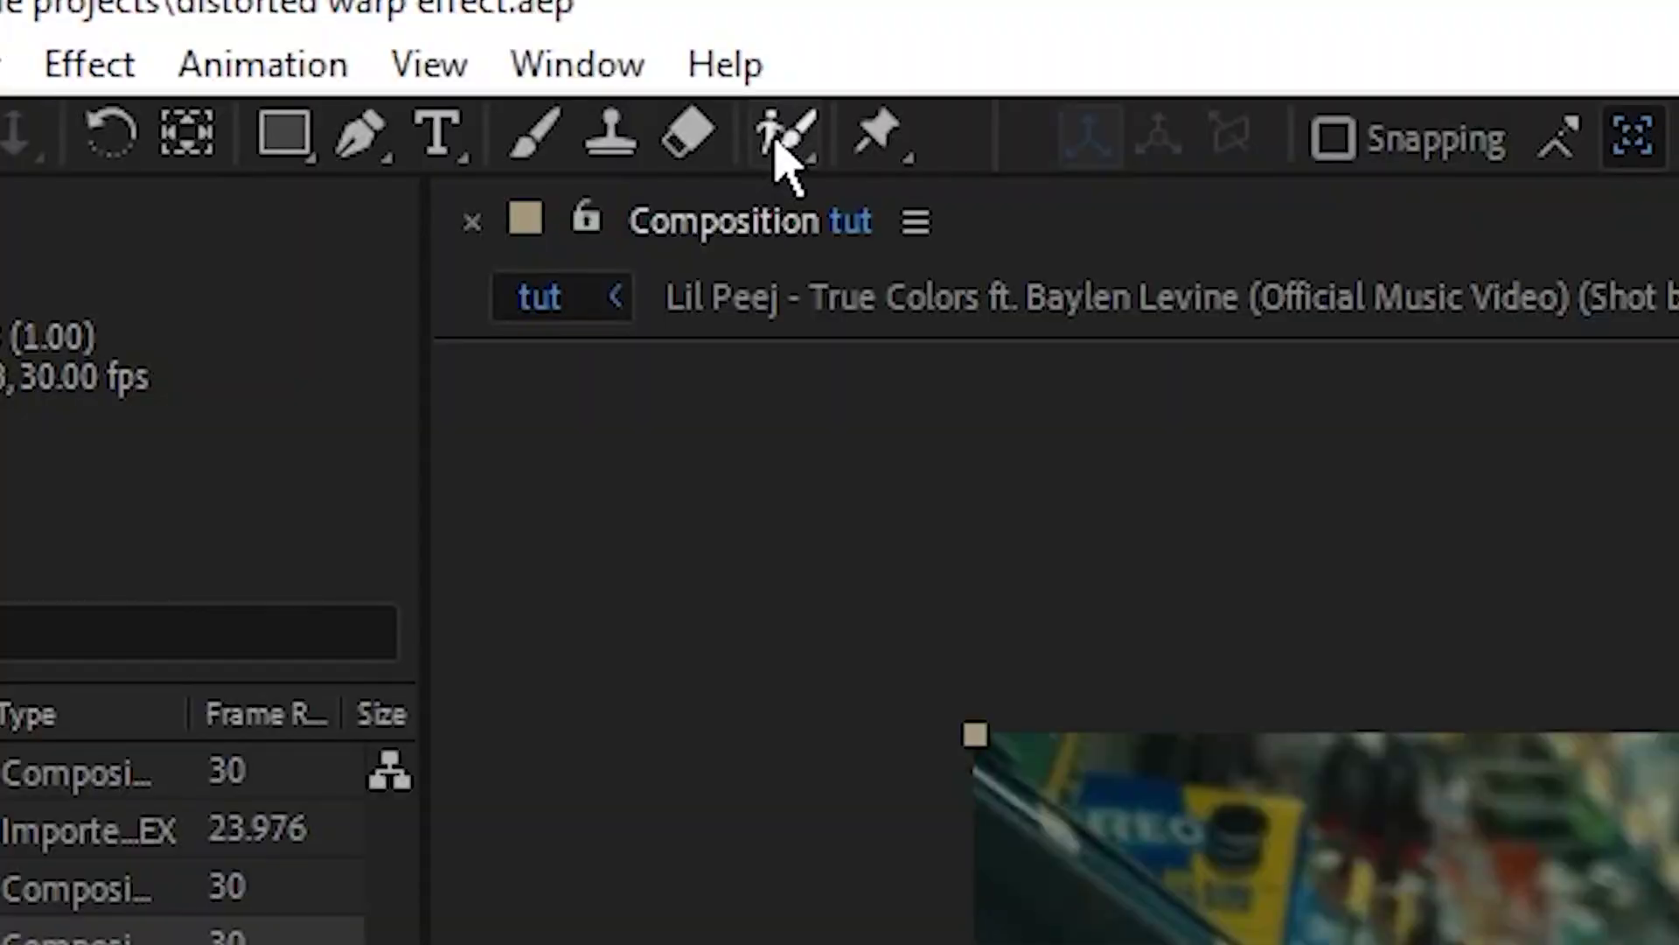
Step: Outline the crouching subject with a Roto Brush foreground stroke in the clip's Layer view
click(289, 37)
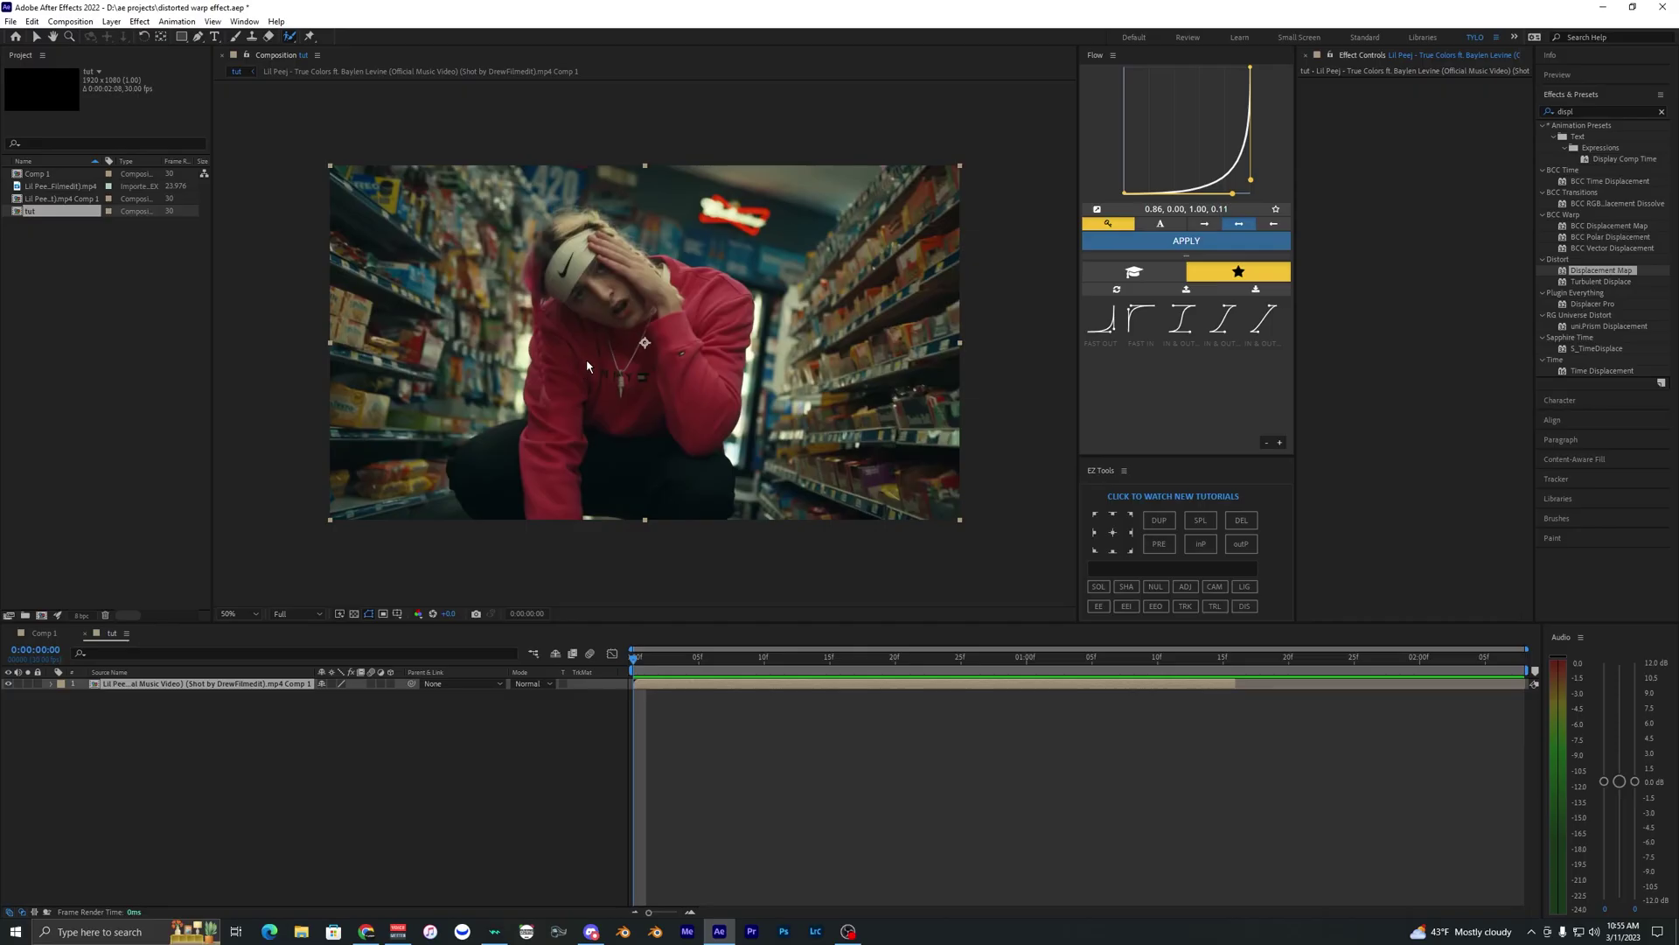
double_click(575, 346)
scroll(645, 317, up, 2)
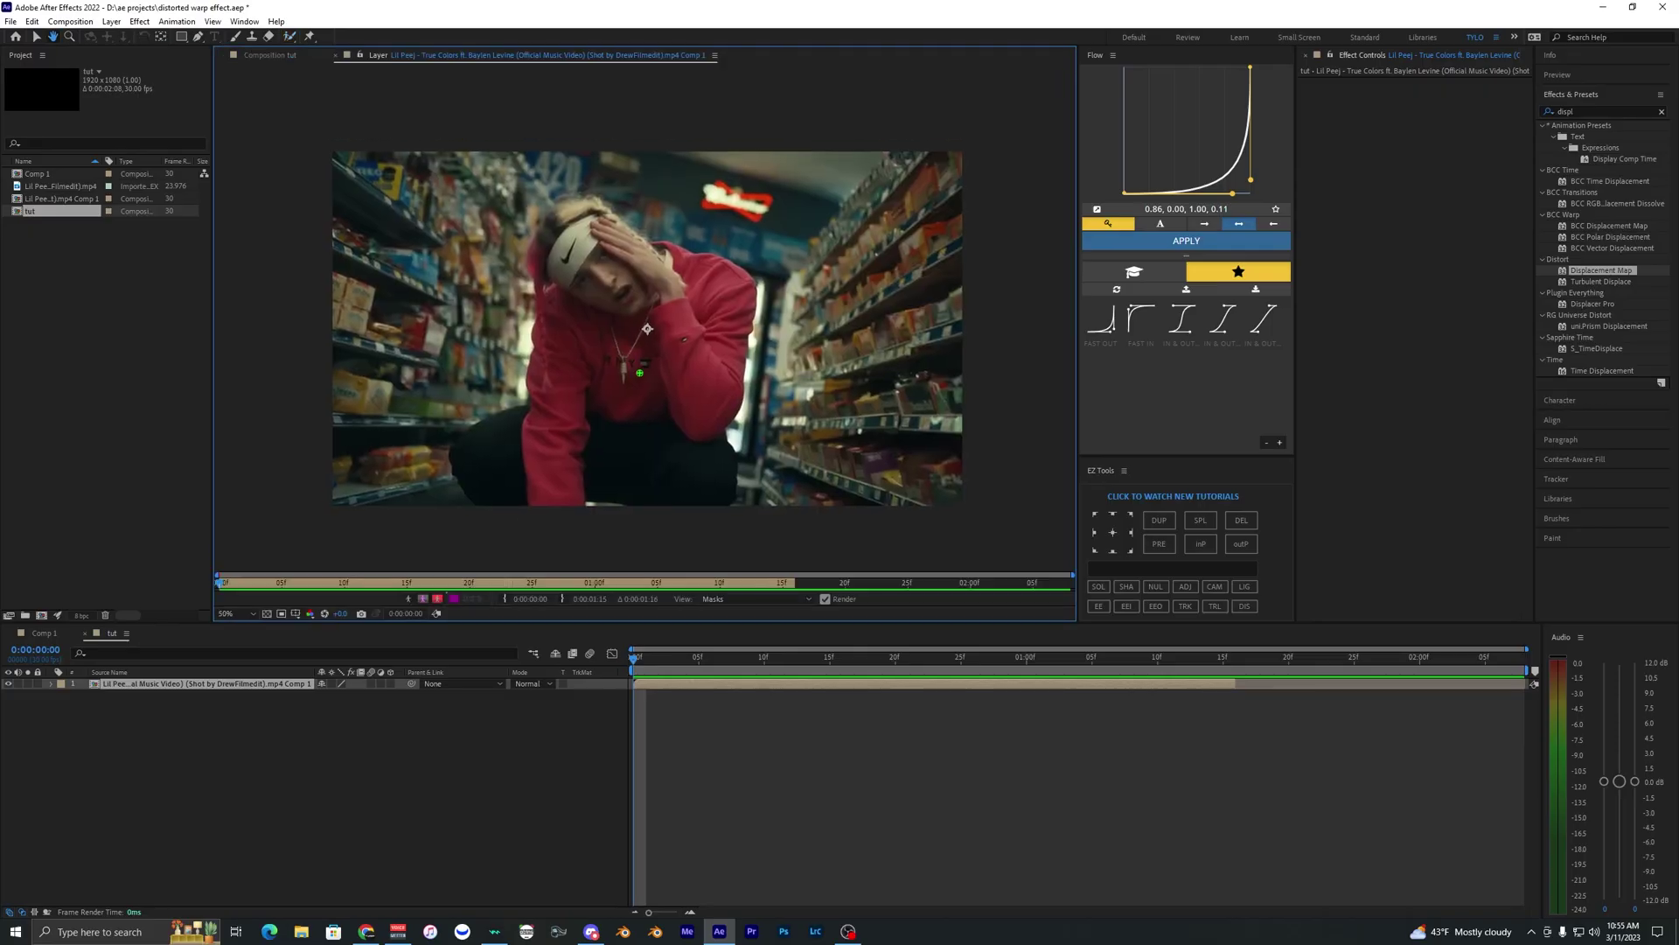
mouse_move(508, 505)
mouse_down()
mouse_move(488, 468)
mouse_move(520, 438)
mouse_up()
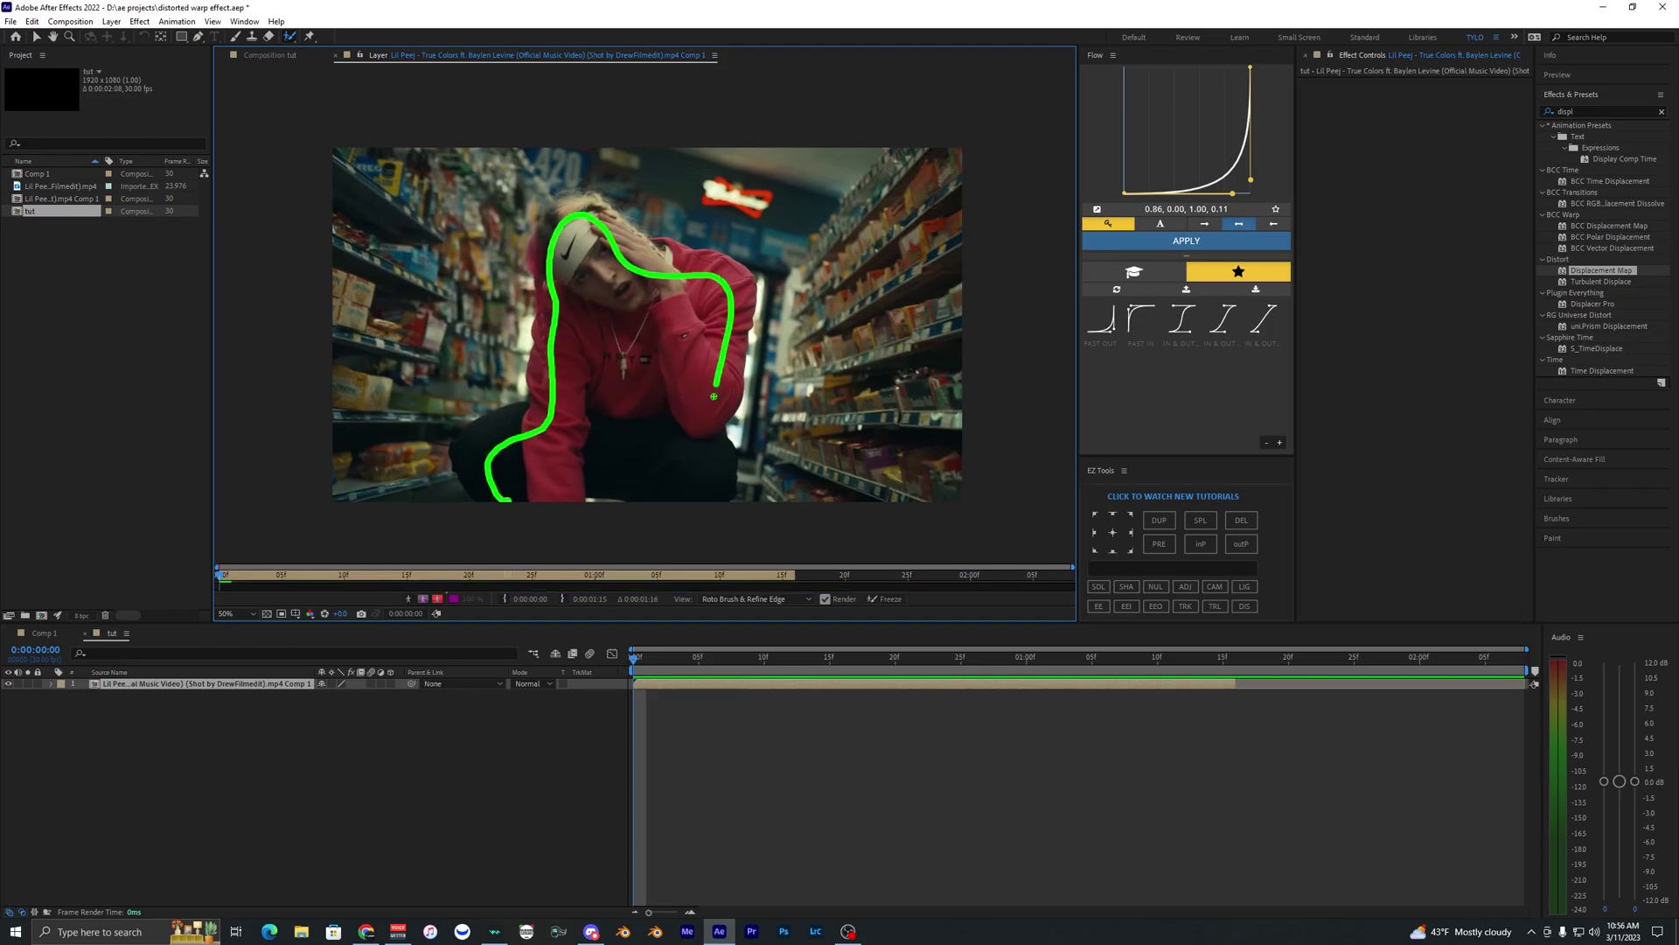
drag(520, 437, 622, 475)
Step: Refine the Roto Brush selection around the subject's head, torso and legs
scroll(592, 236, up, 2)
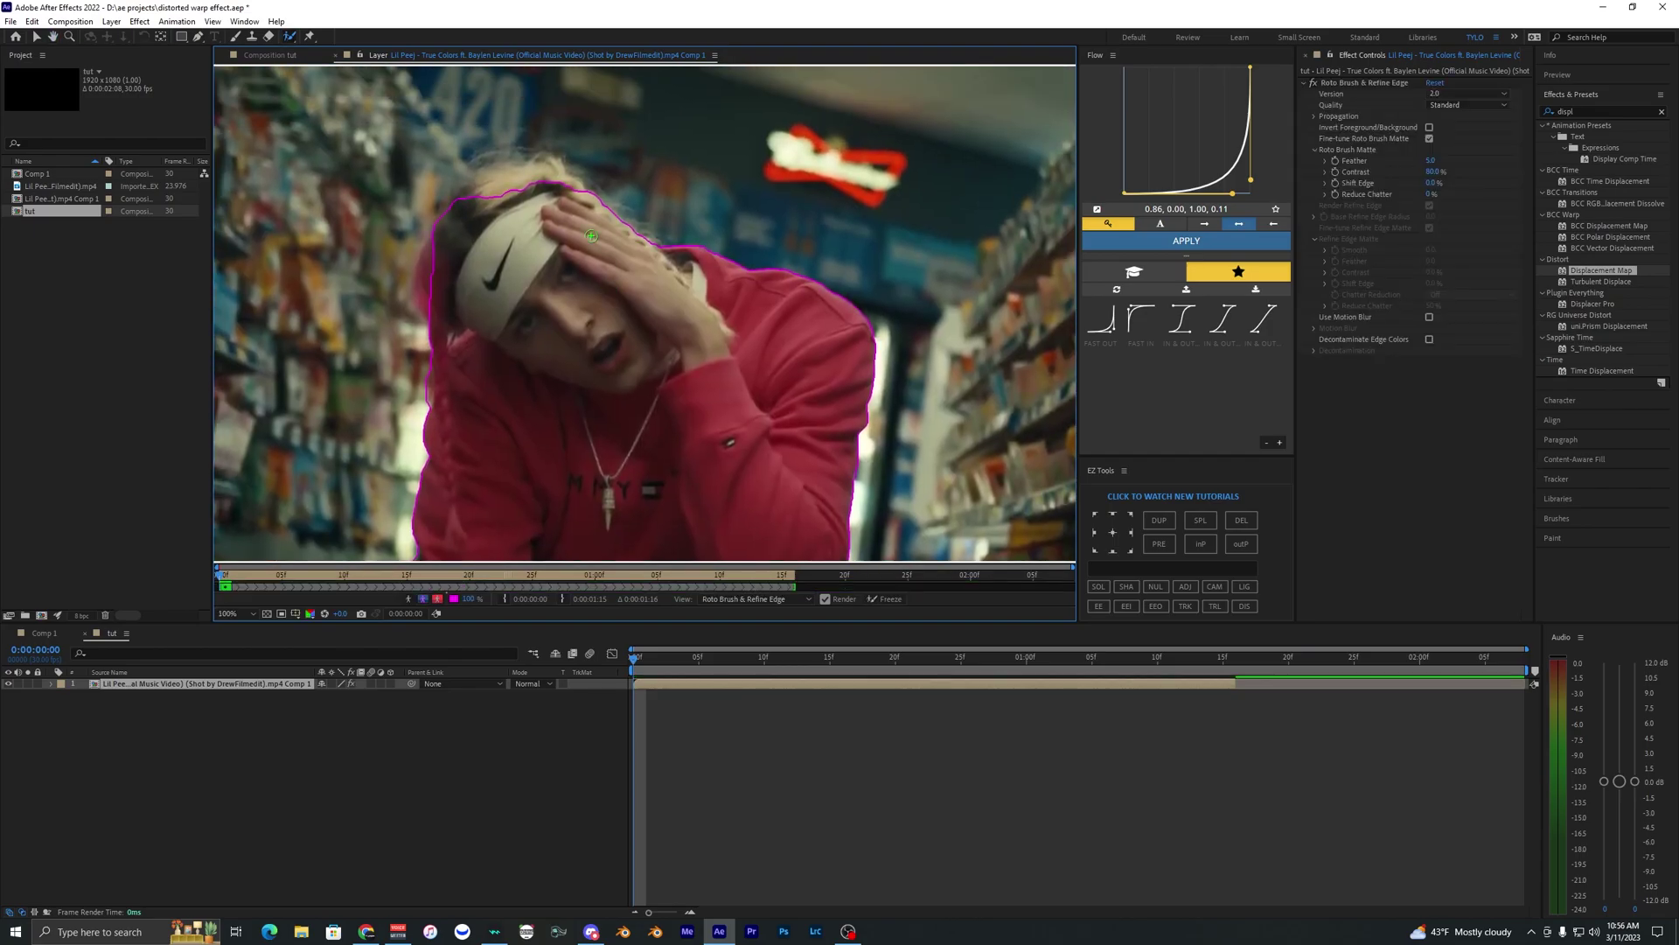
drag(450, 233, 451, 233)
drag(530, 305, 520, 228)
drag(446, 528, 491, 405)
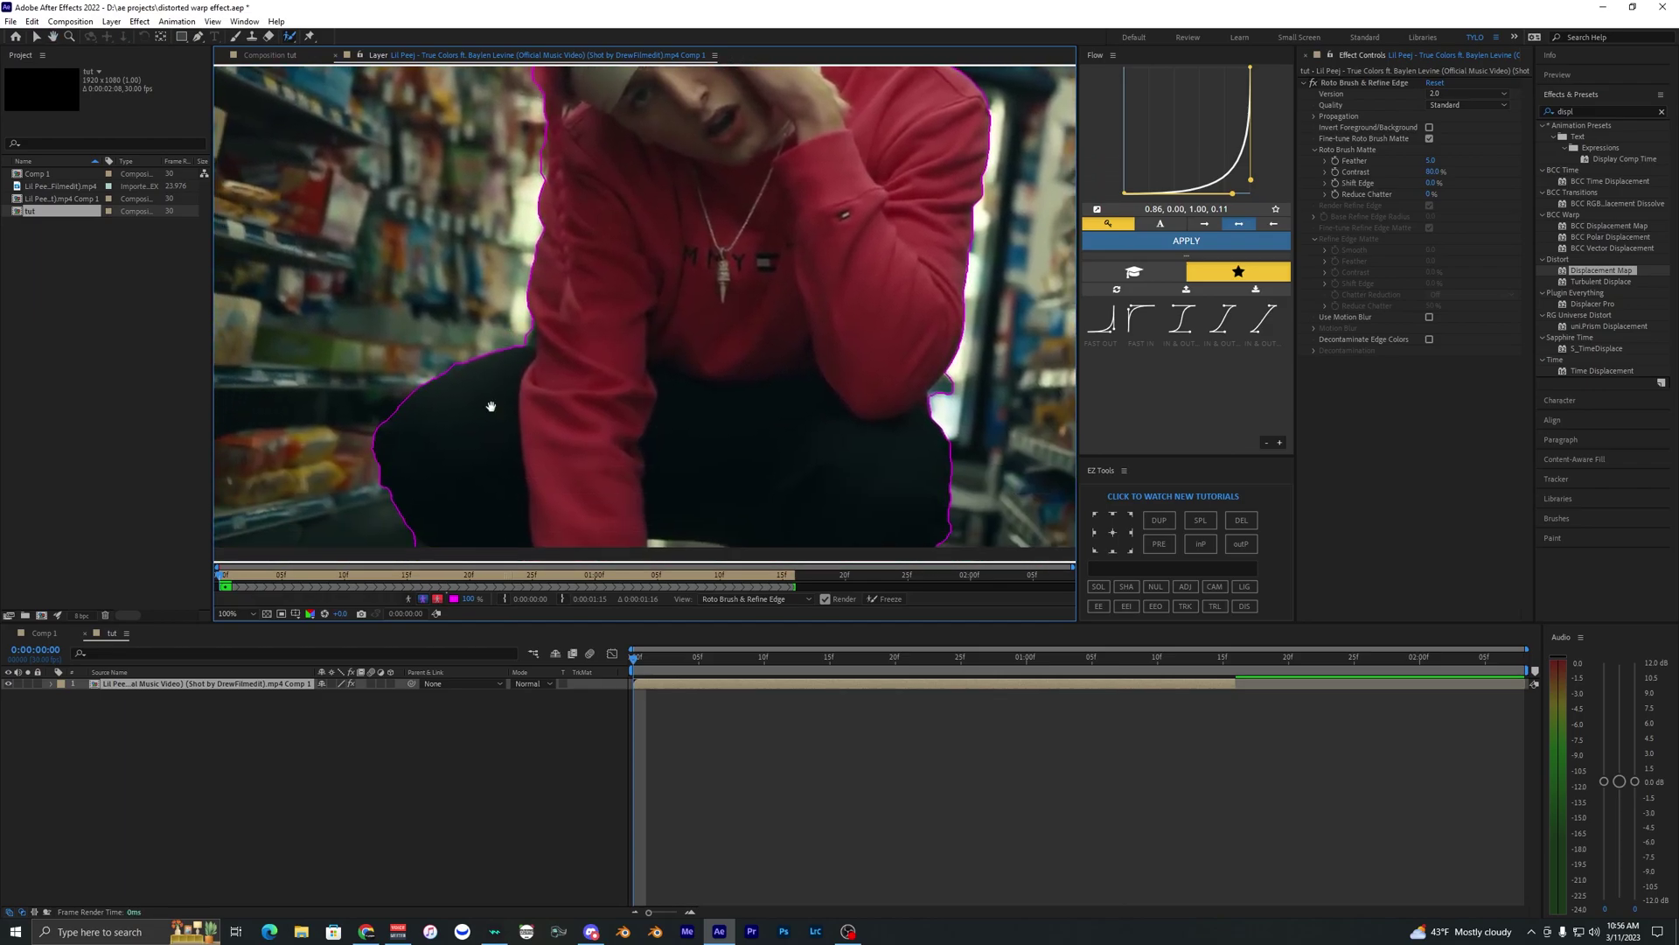
drag(682, 210, 636, 270)
drag(408, 393, 620, 292)
scroll(634, 270, down, 1)
Step: Propagate the Roto Brush selection through the clip, freeze it, and return to the tut composition with the Selection tool
key(space)
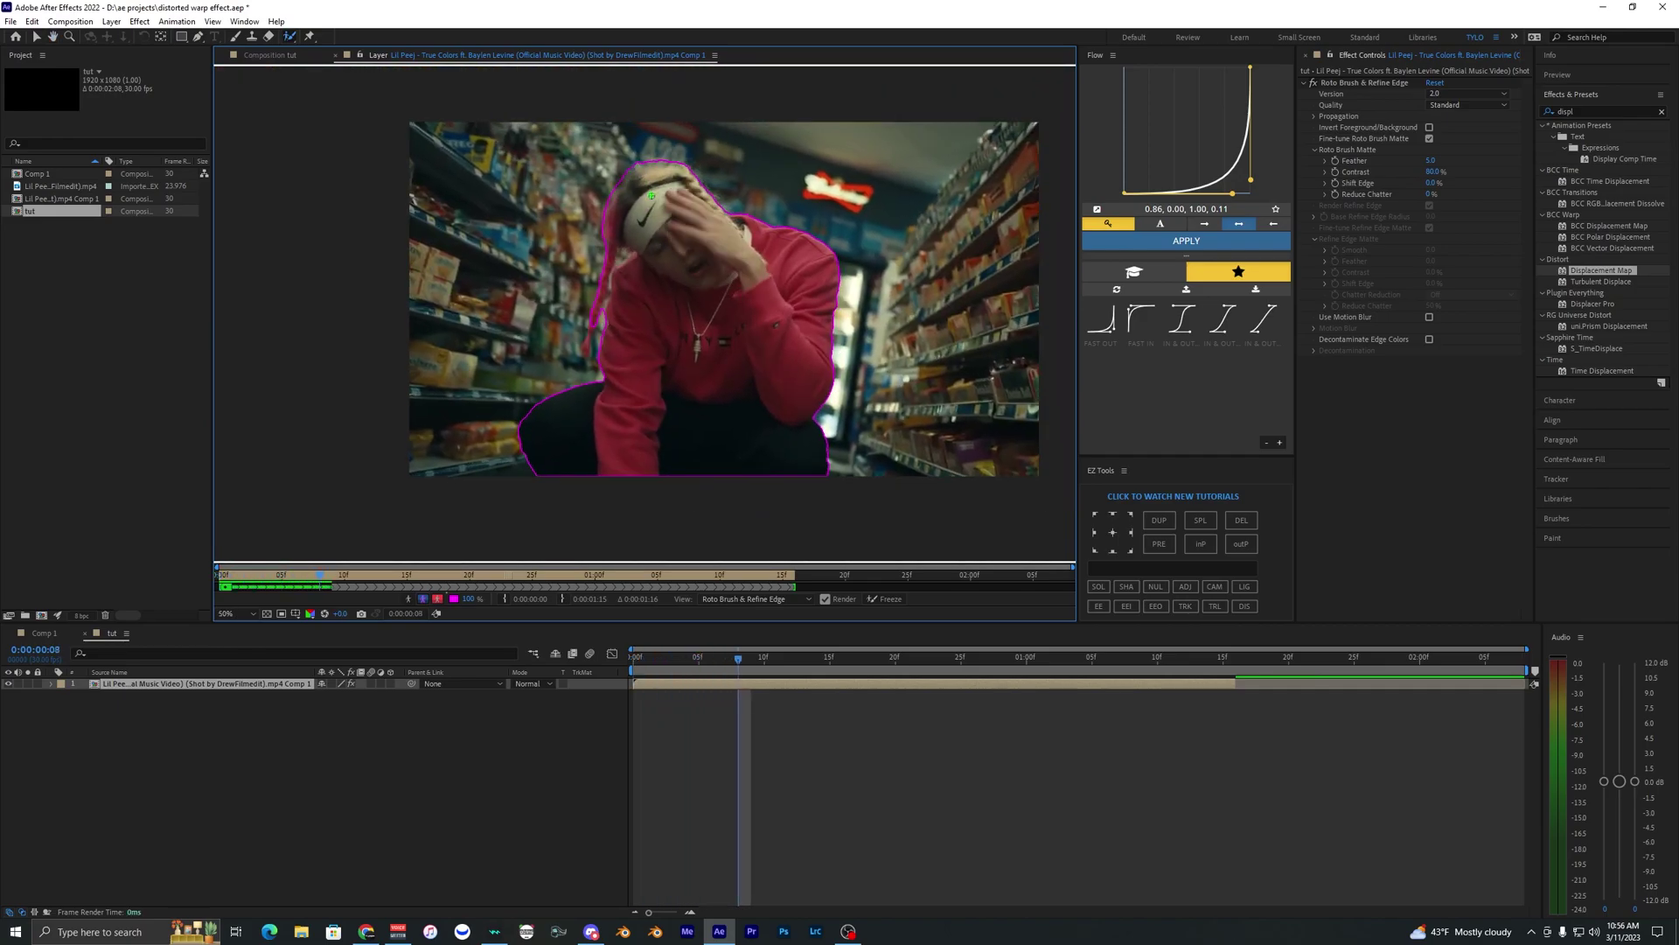
drag(670, 324, 639, 287)
scroll(639, 287, down, 2)
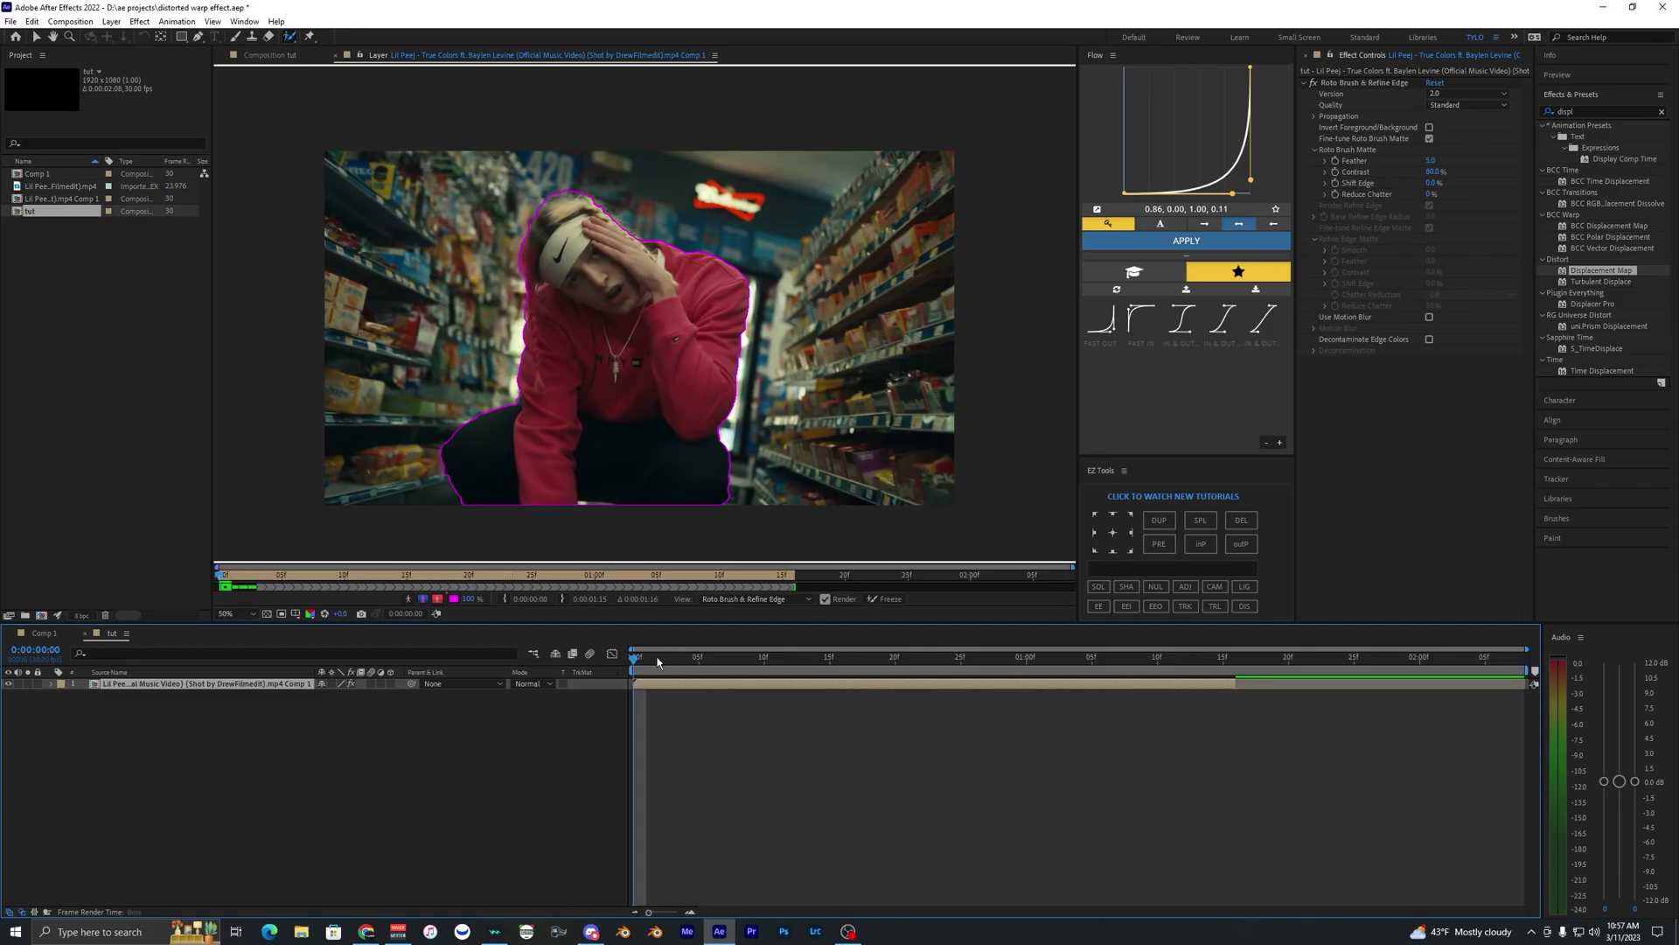
drag(658, 662, 724, 663)
click(884, 599)
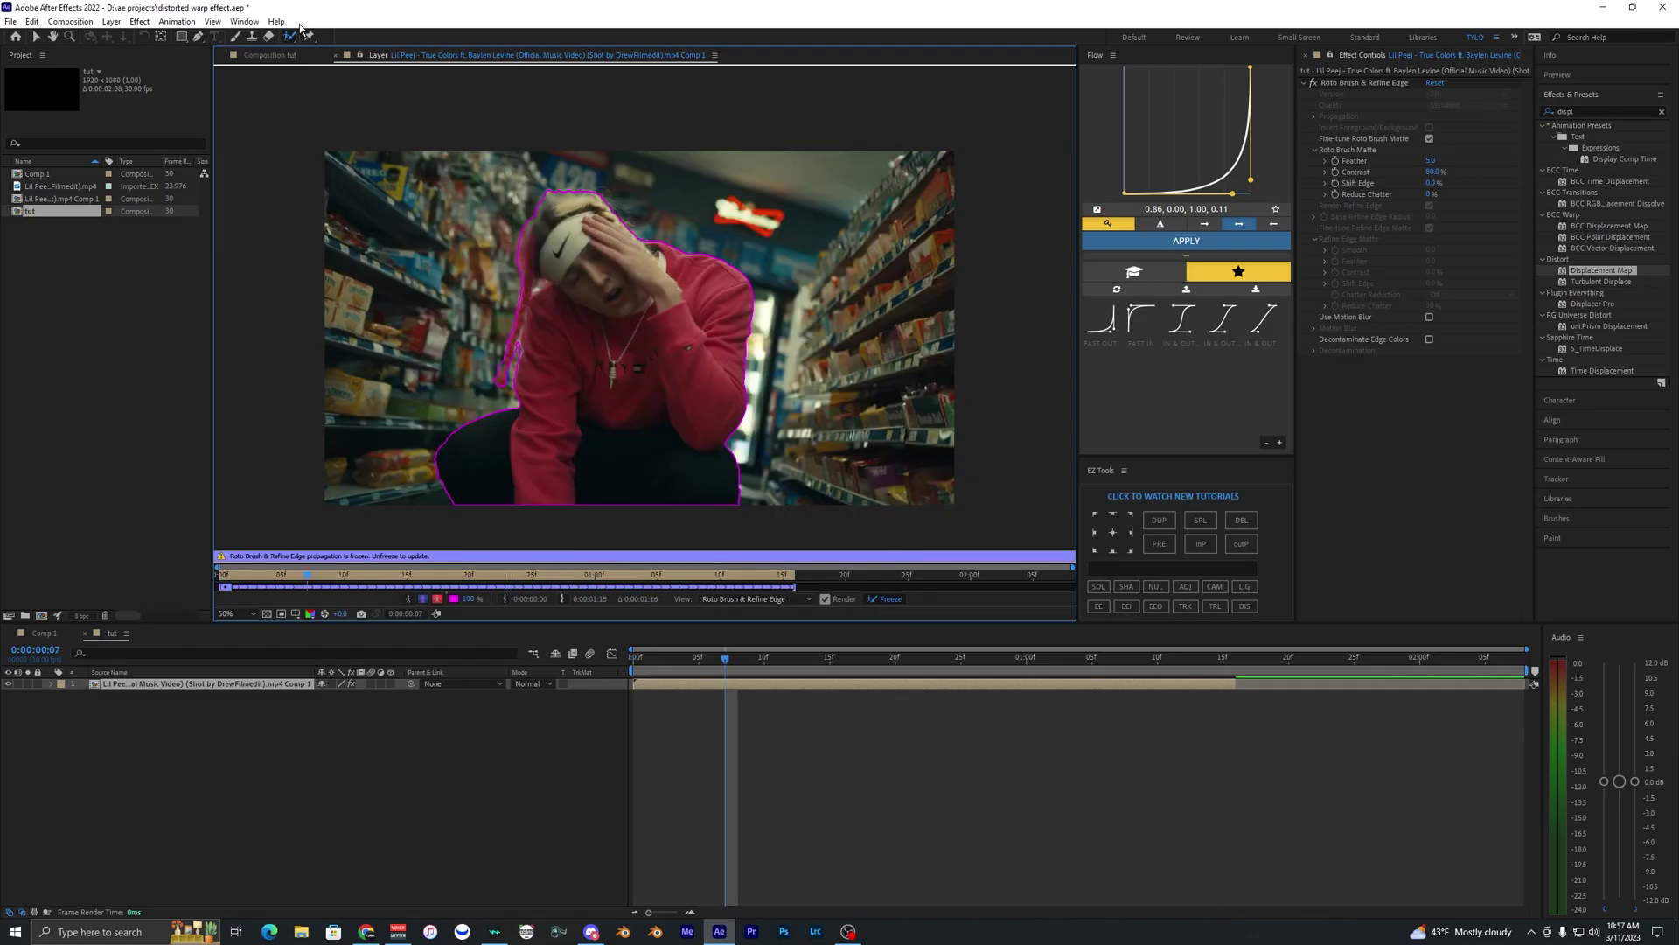
click(337, 57)
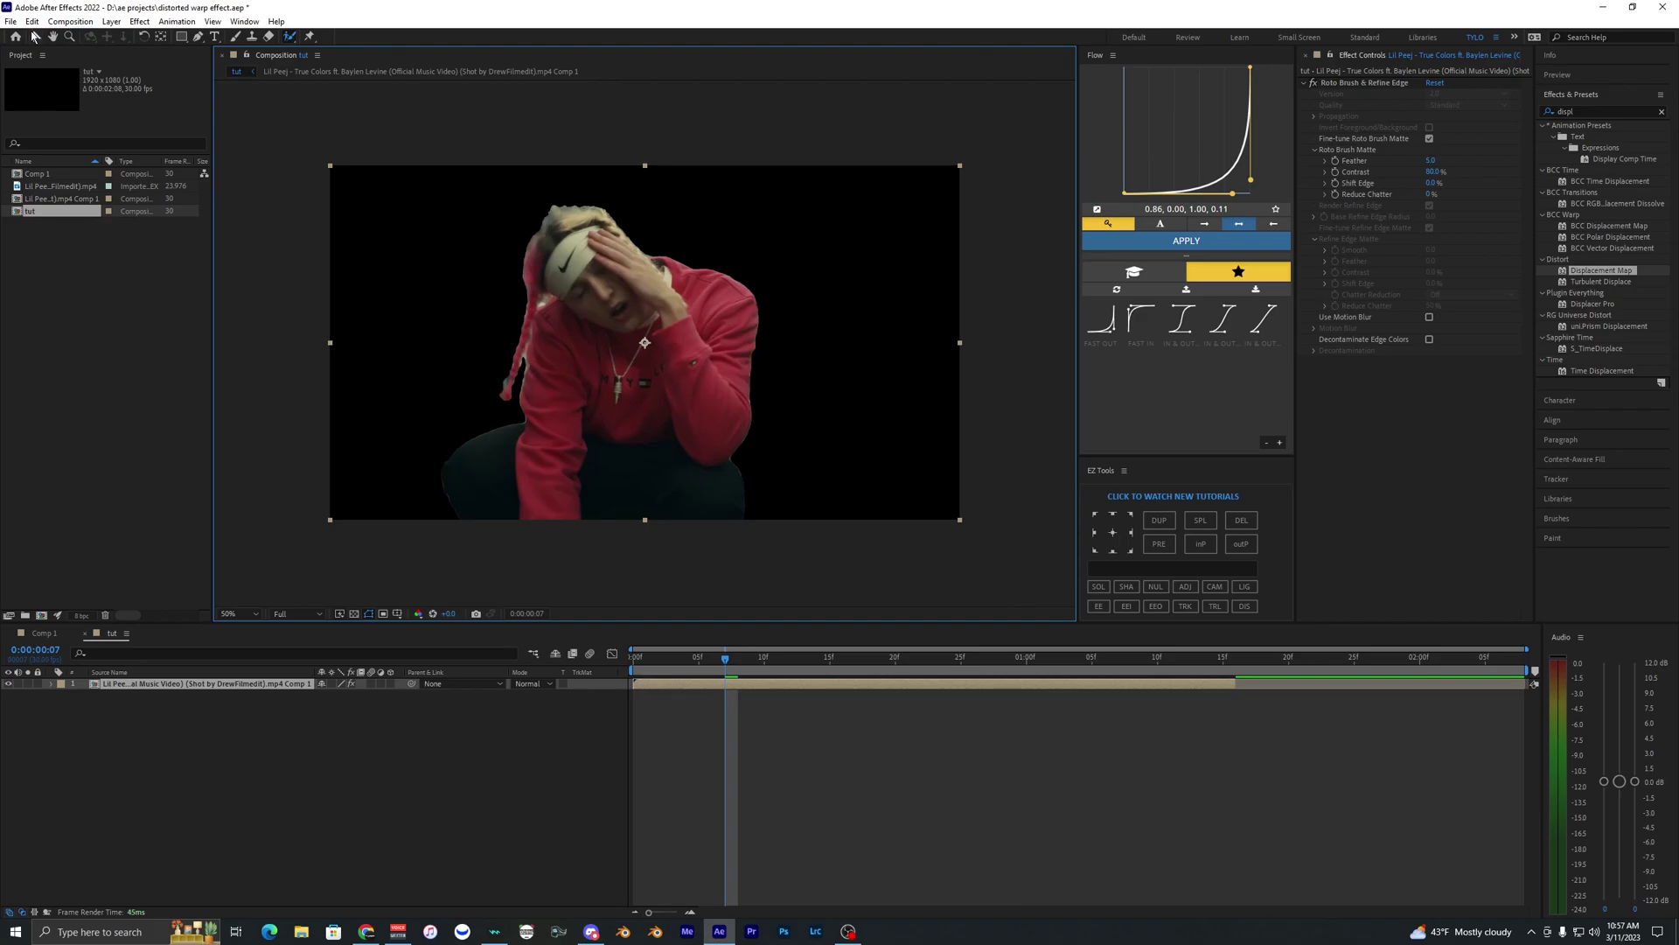
click(34, 37)
Step: Duplicate the cut-out layer twice and remove Roto Brush & Refine Edge from the bottom copy
click(214, 688)
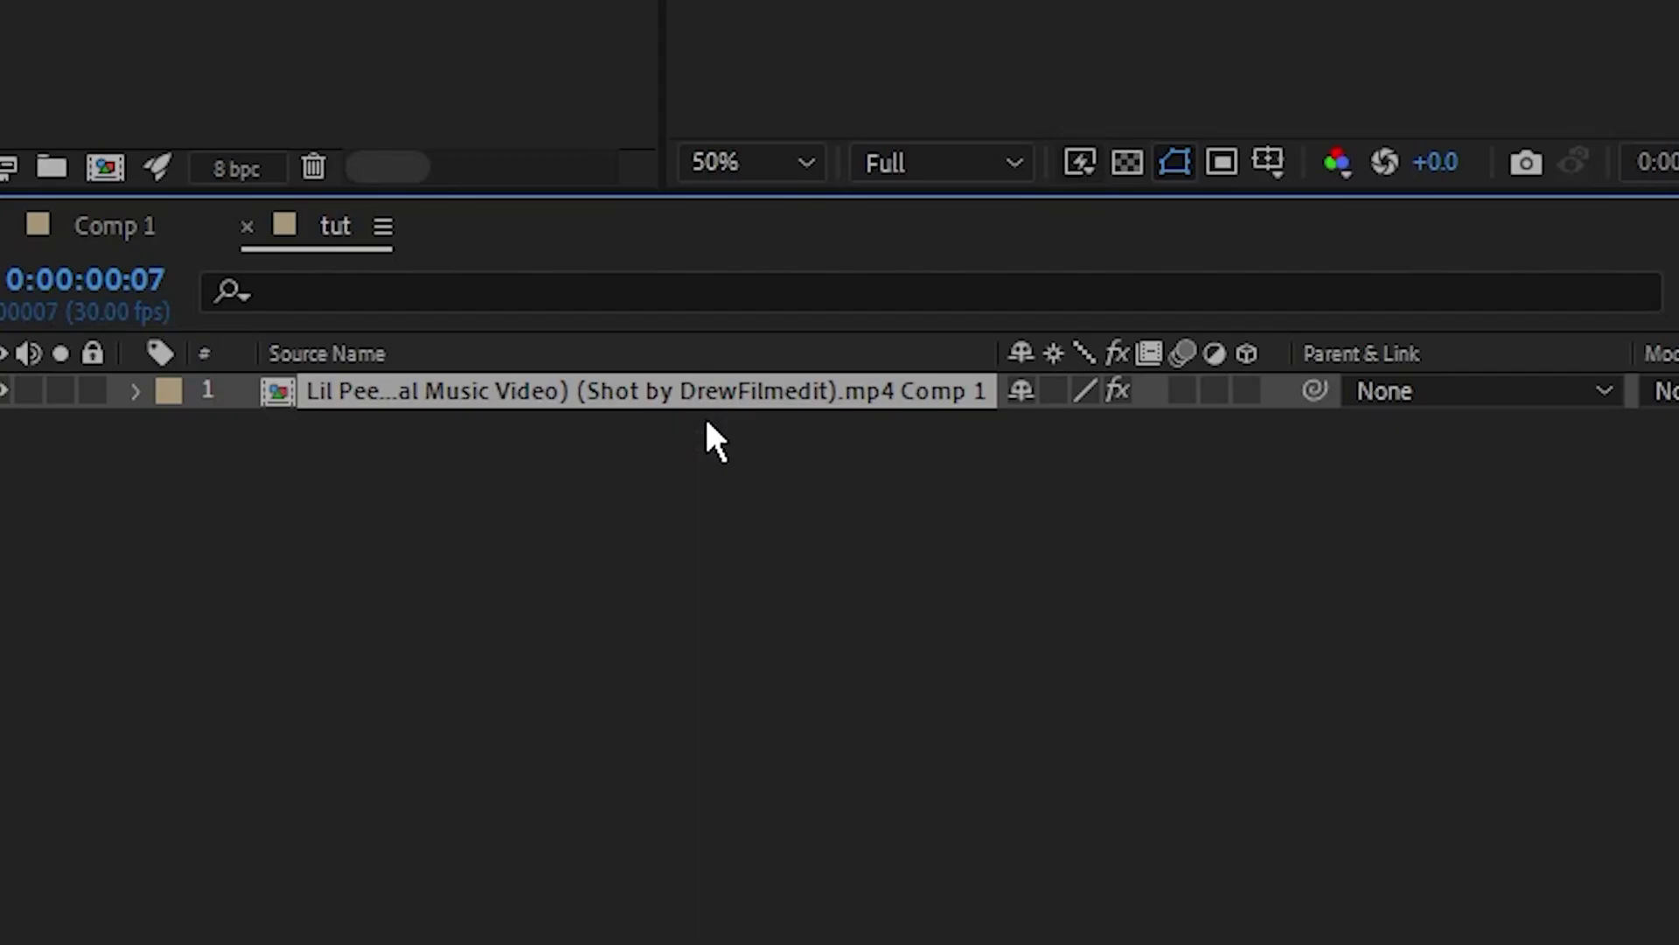
key(ctrl+d)
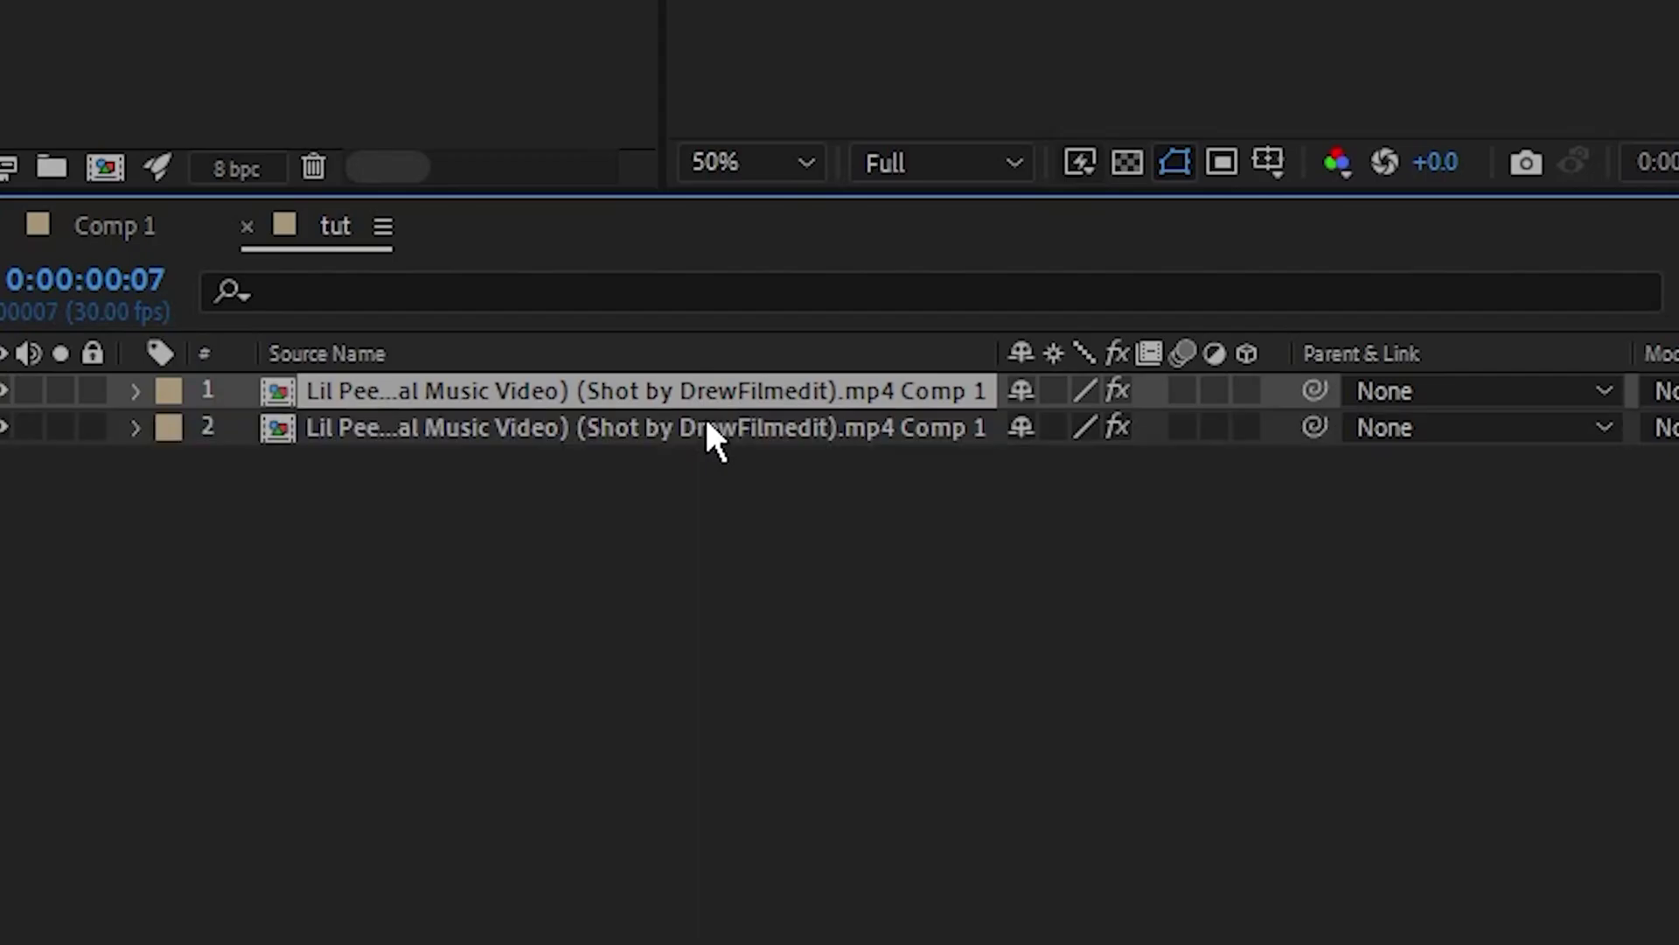
key(ctrl+d)
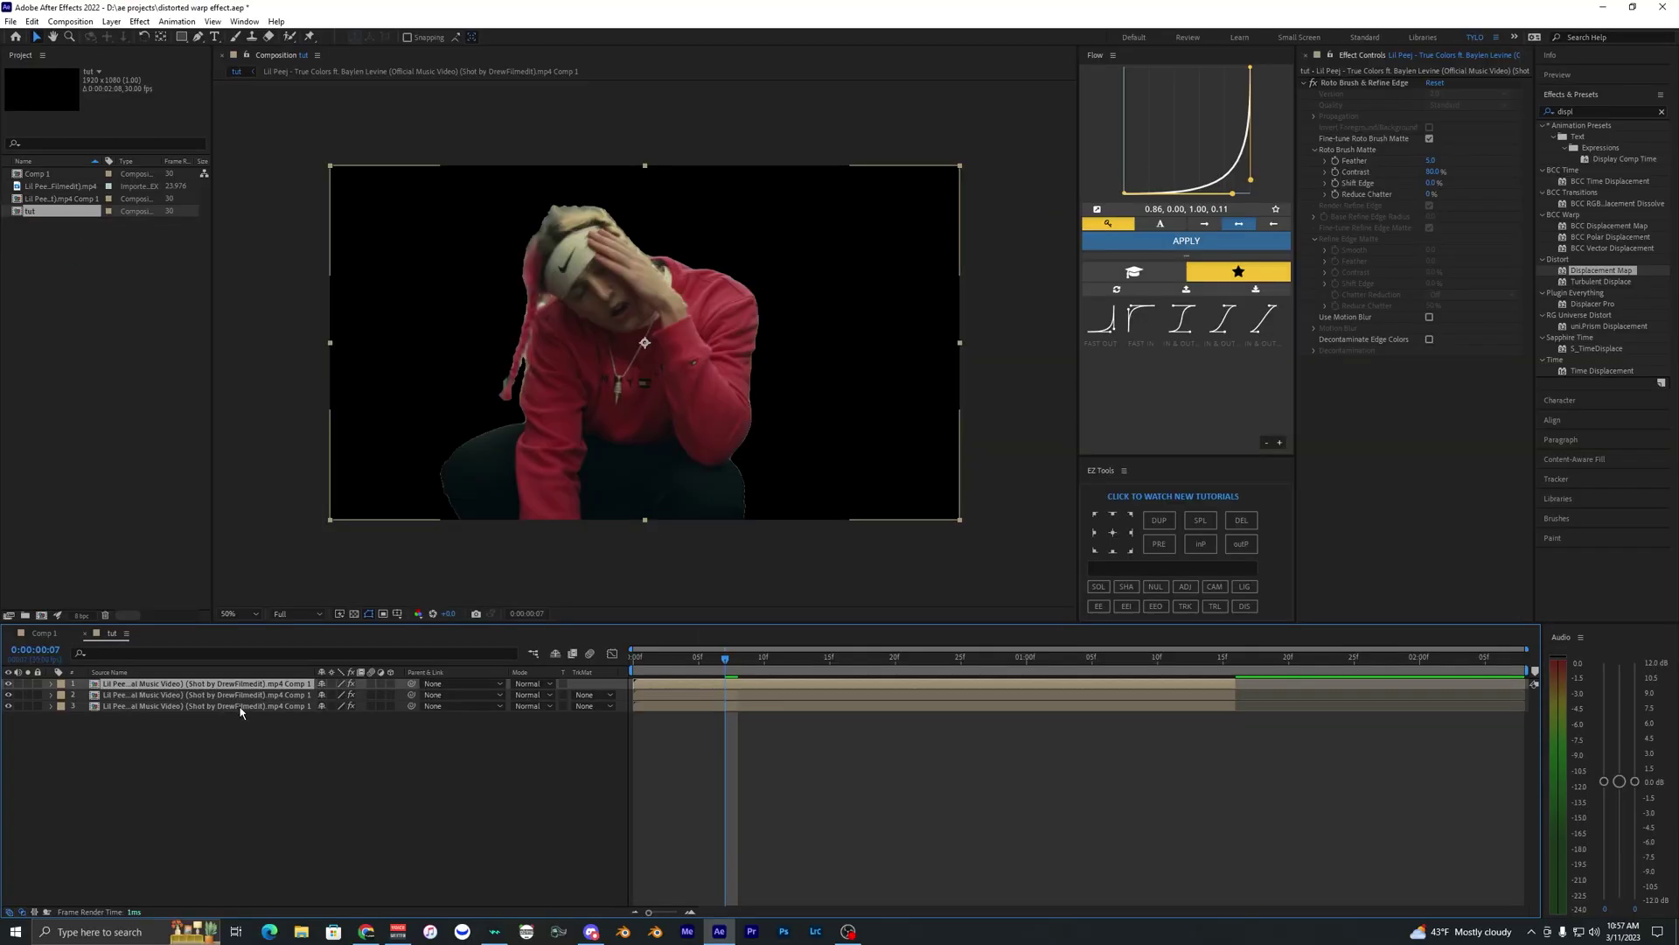
click(241, 707)
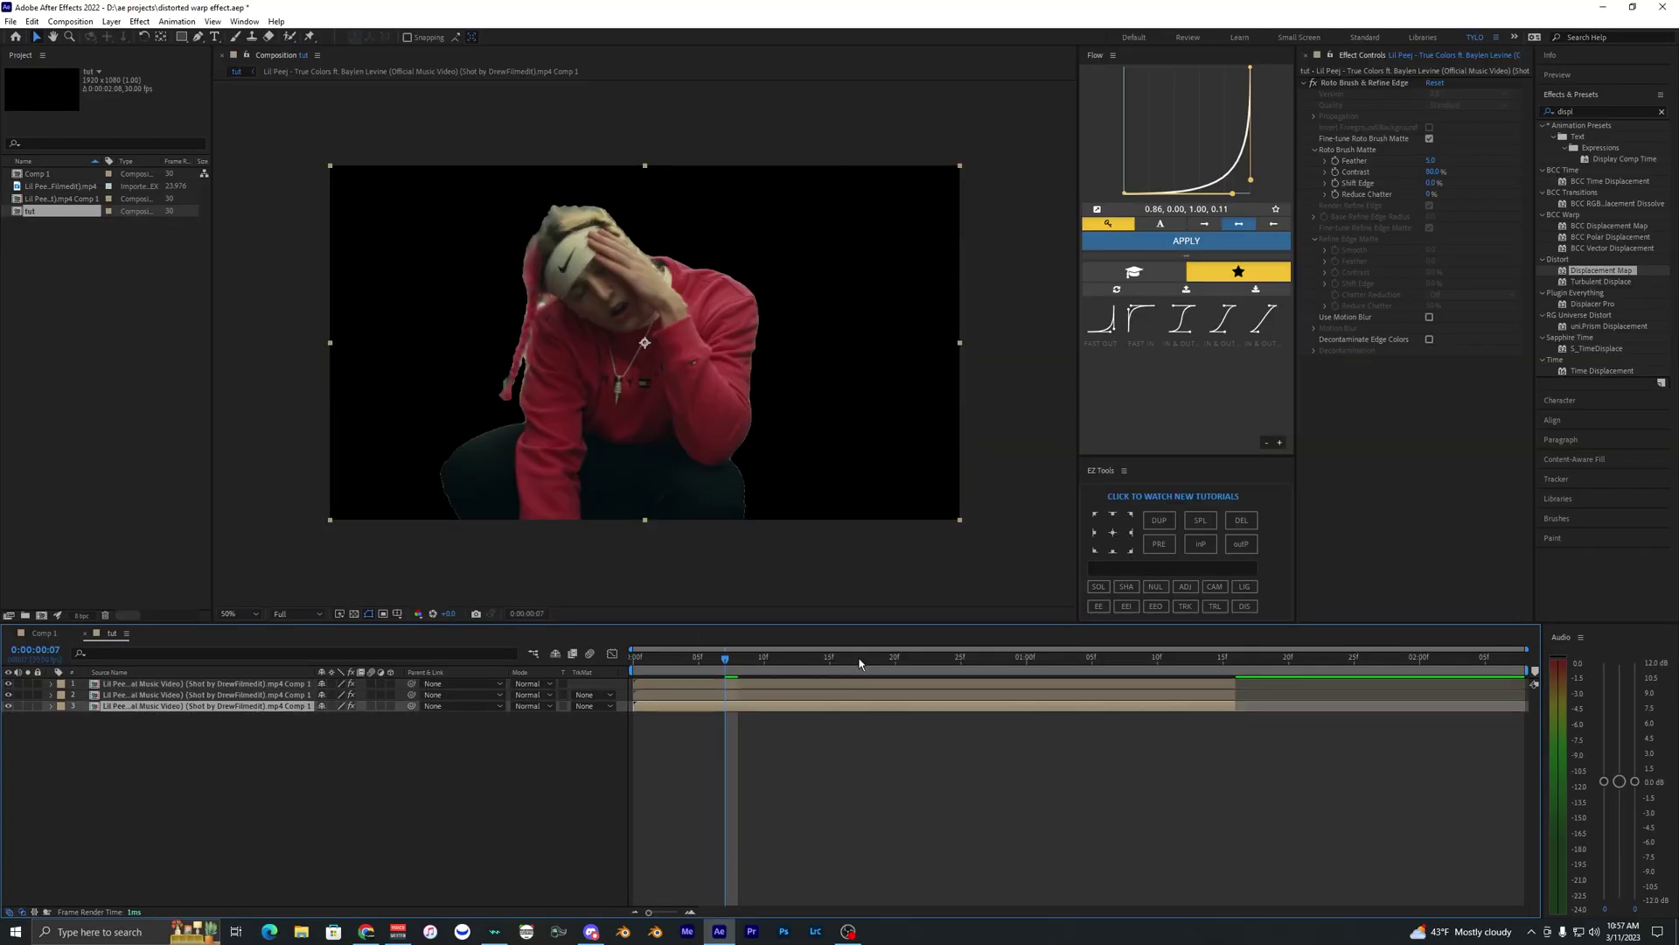
click(1380, 84)
key(Delete)
Step: Set the Roto Brush Matte feather of the top layer to 10
click(682, 696)
click(699, 683)
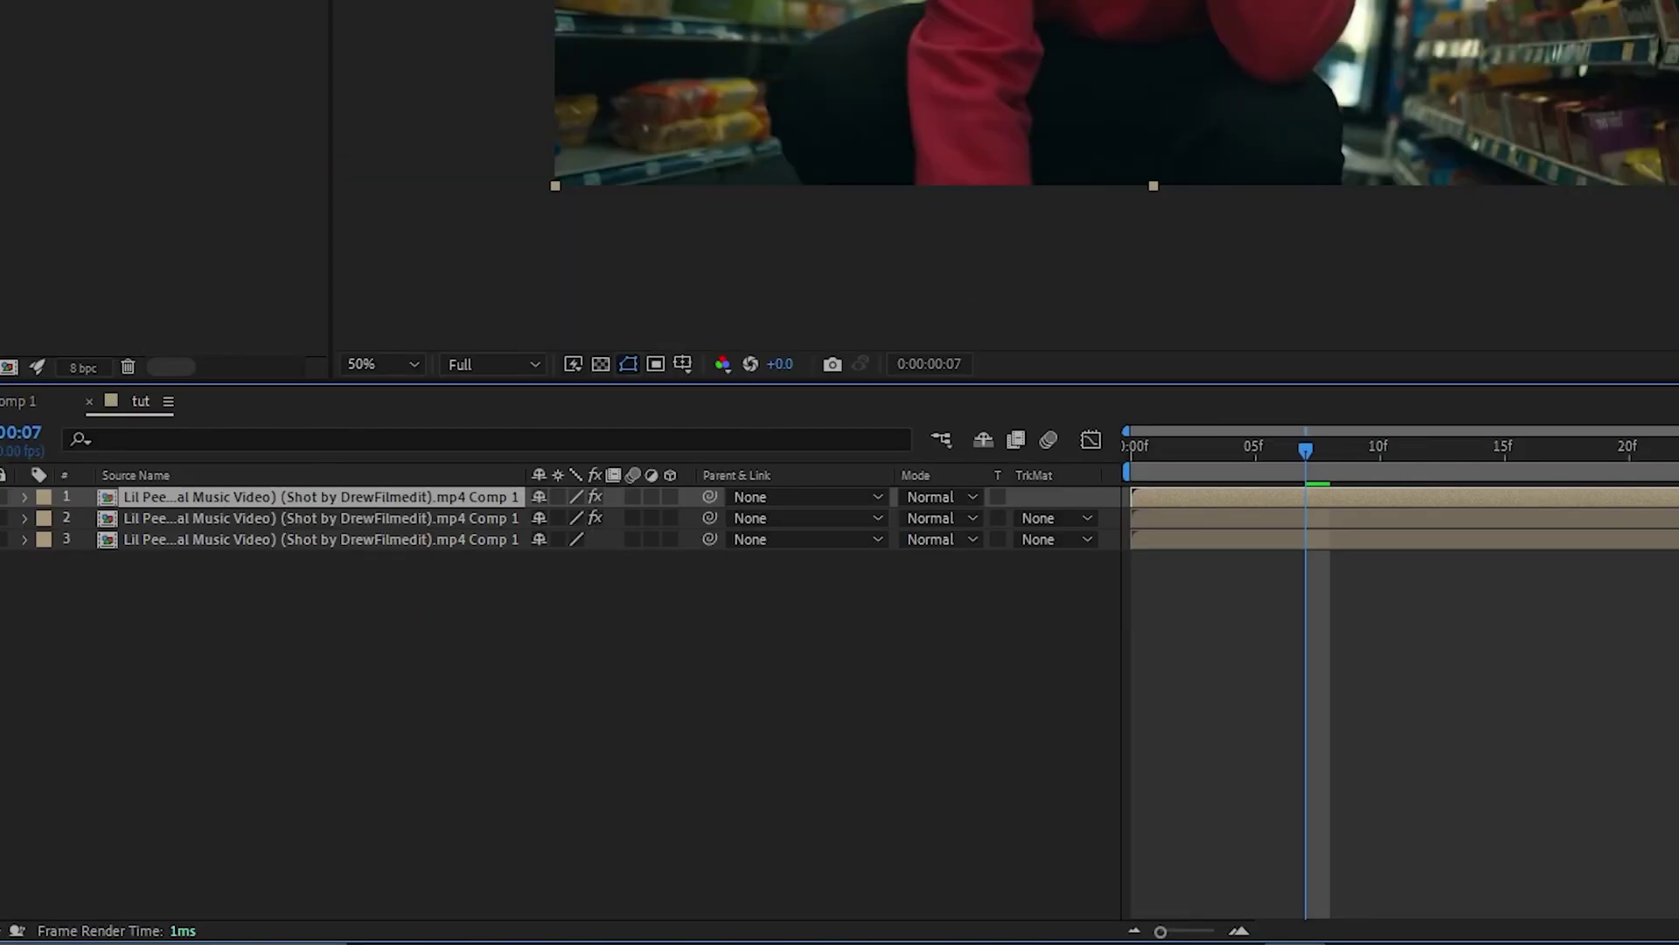
click(1012, 411)
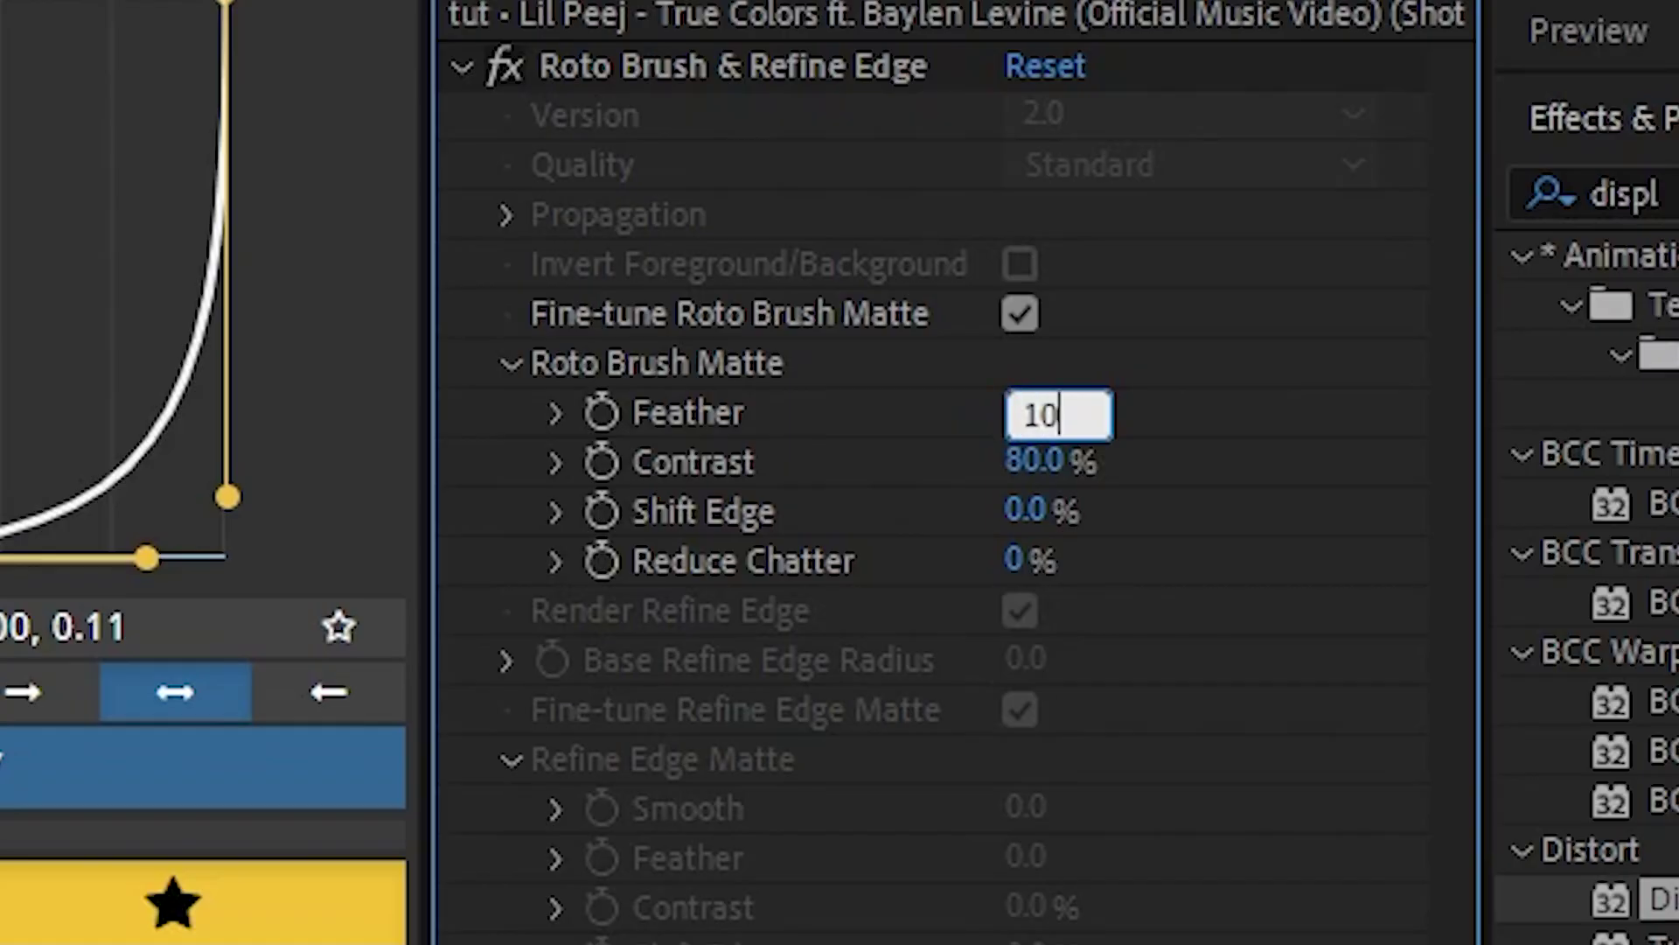
key(Return)
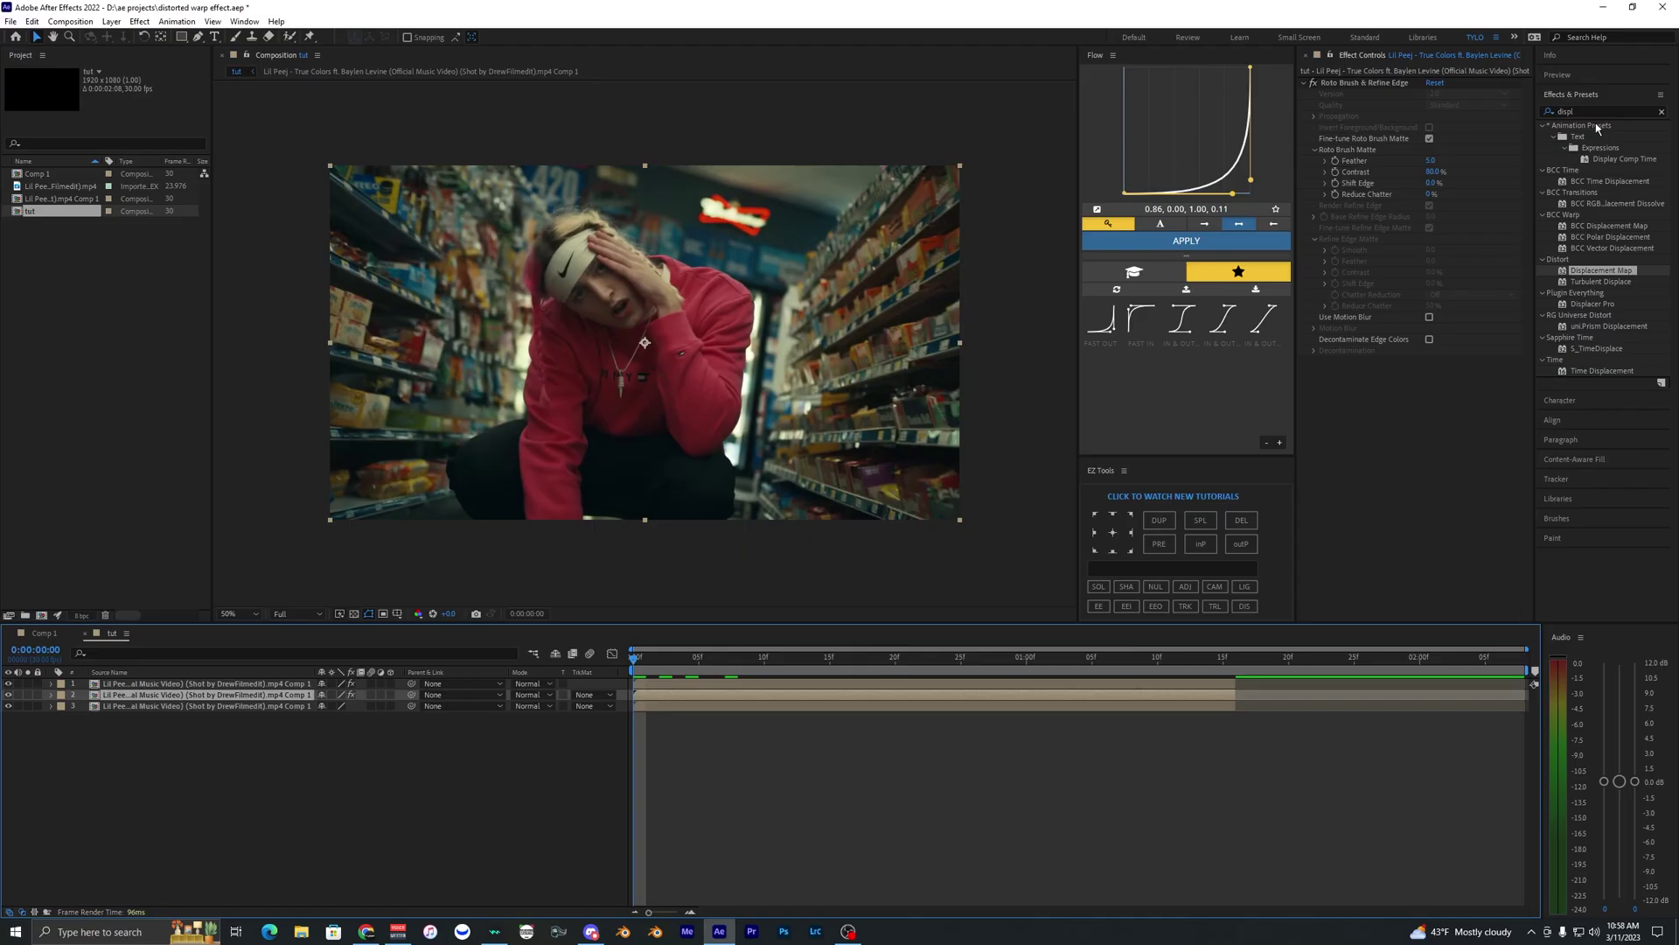
Step: Find the Turbulent Displace effect and apply it to the middle layer
click(1592, 111)
key(BackSpace)
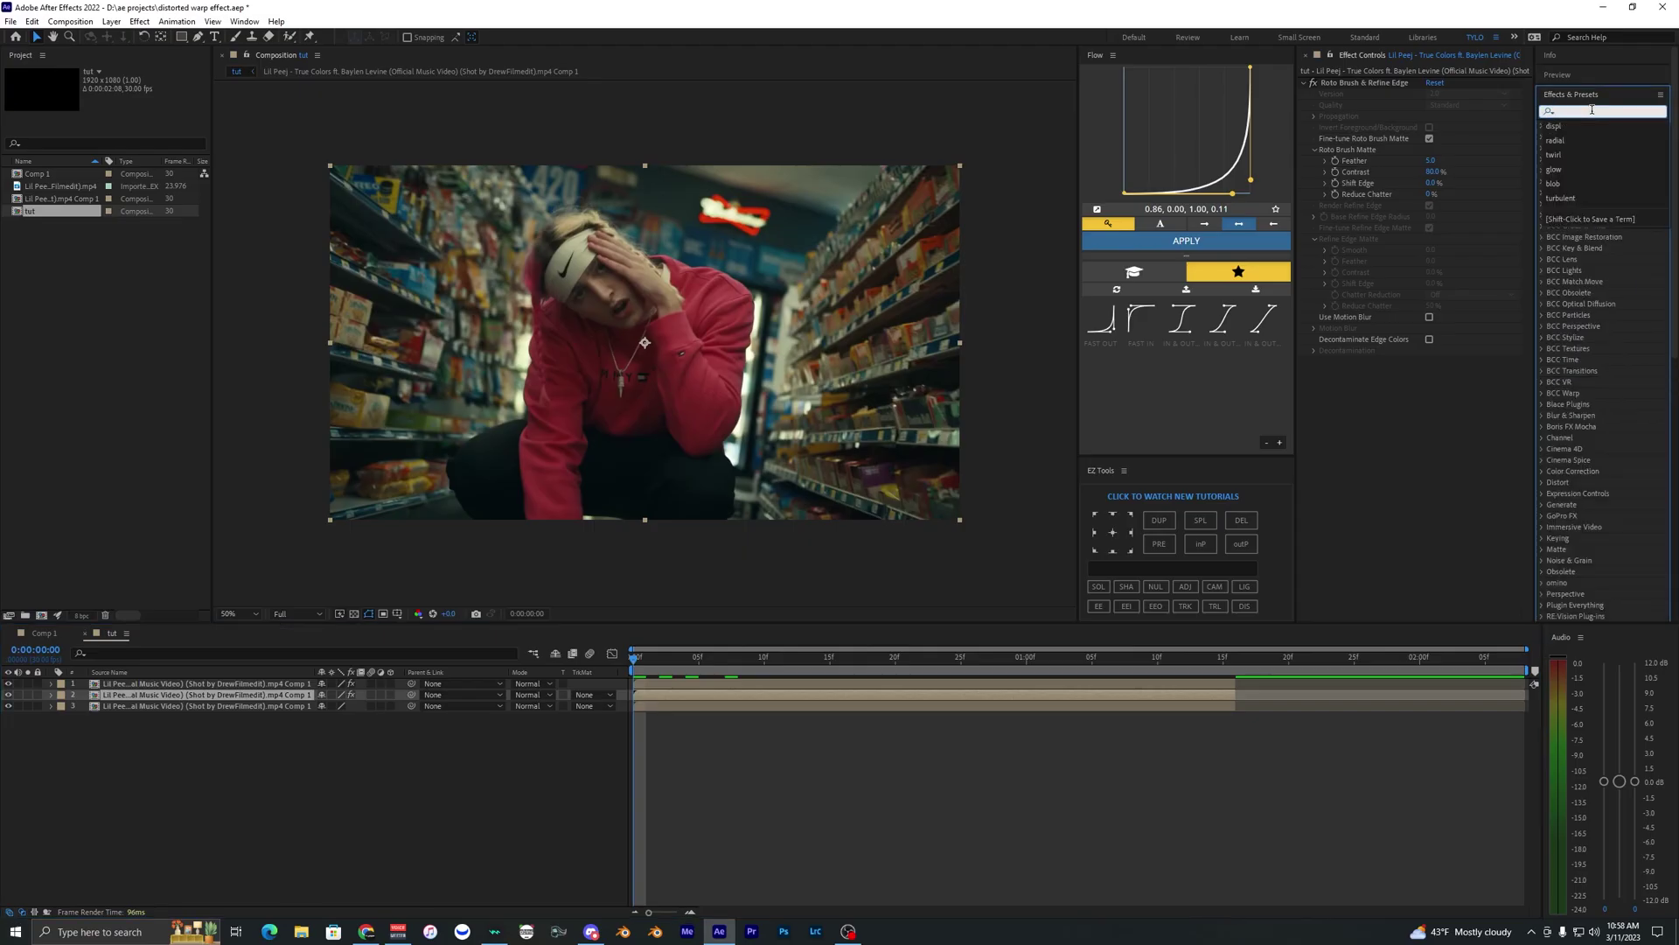
text(turbul)
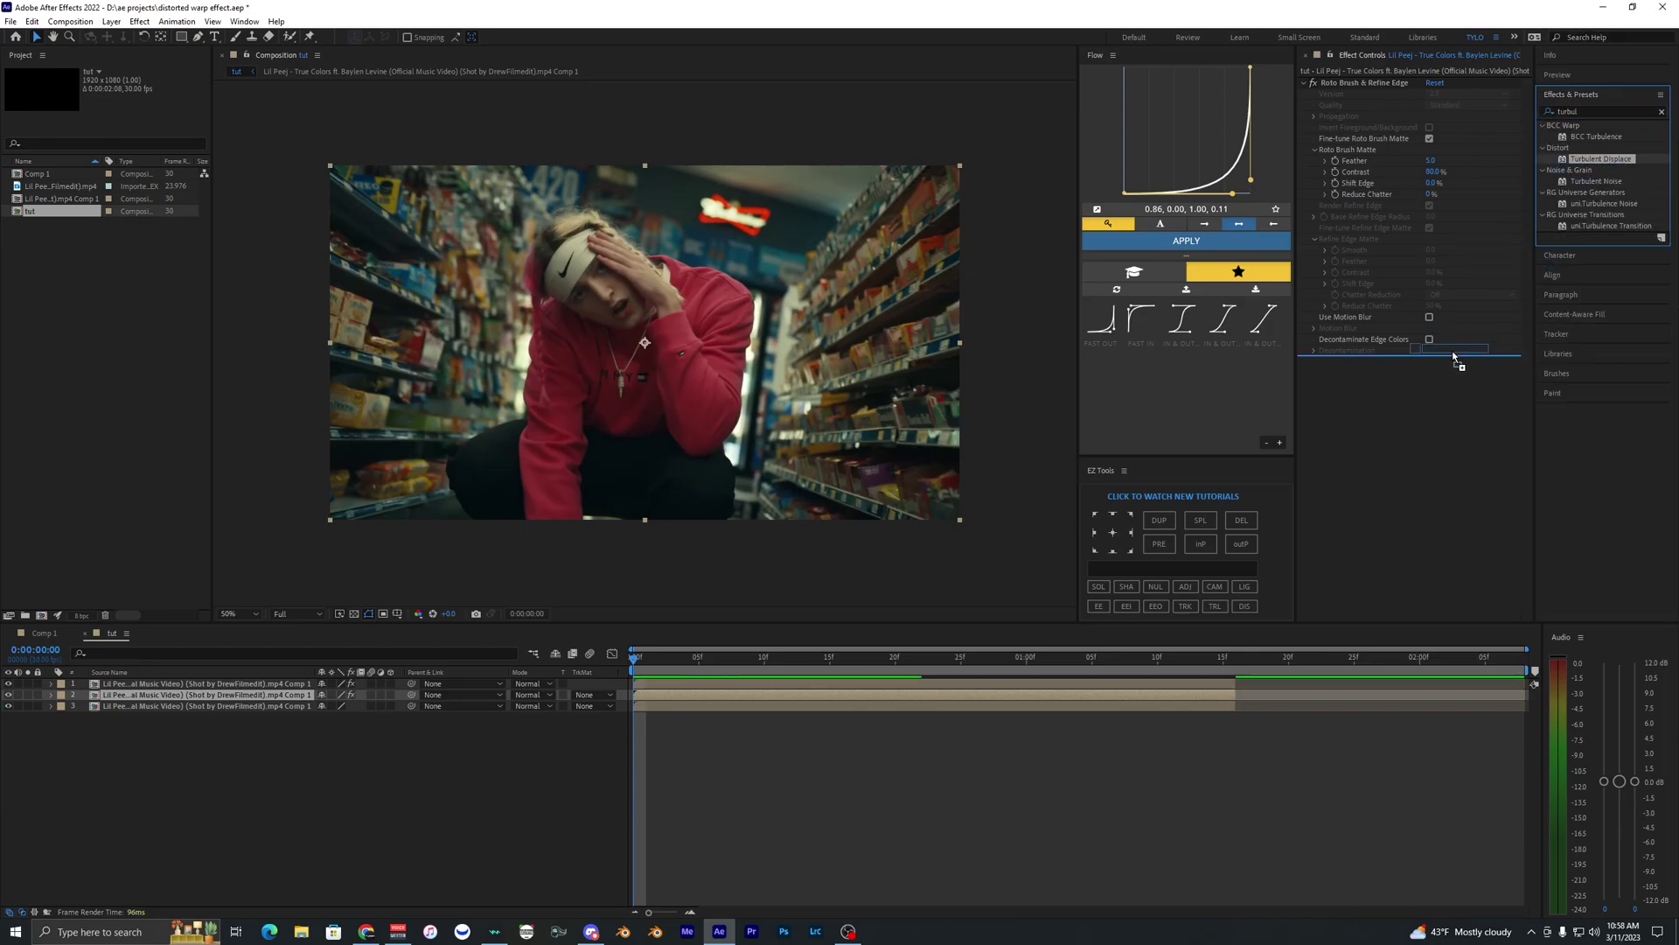
drag(1454, 356, 1454, 358)
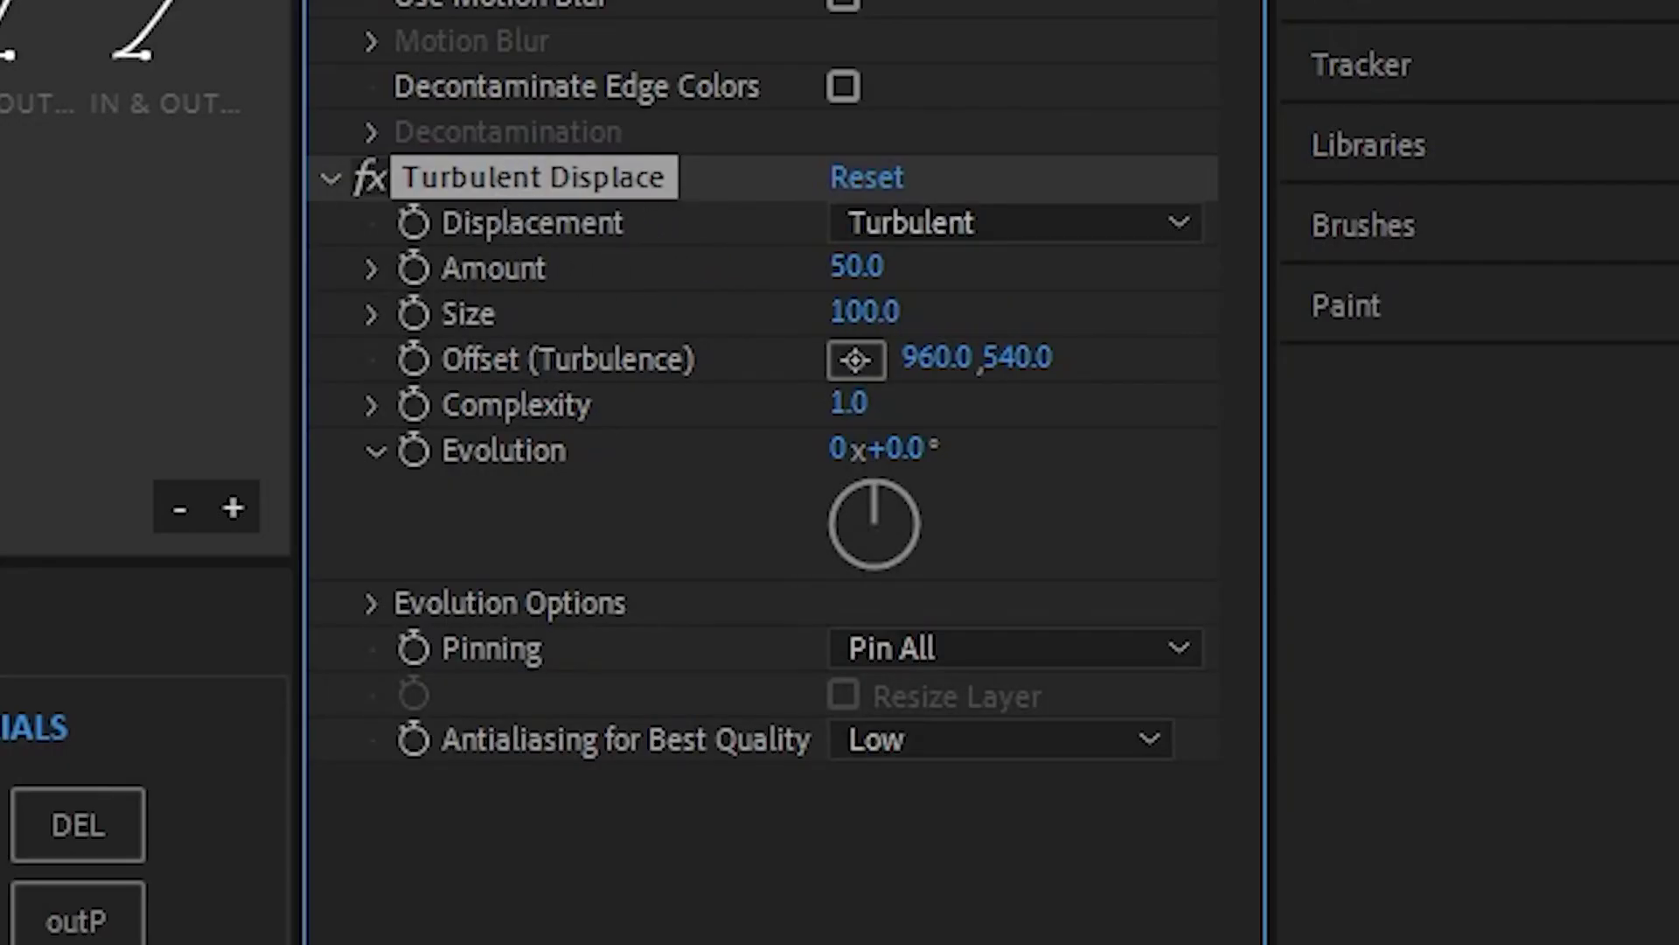
Step: Set the Turbulent Displace size to 40 and its amount to 0
click(874, 313)
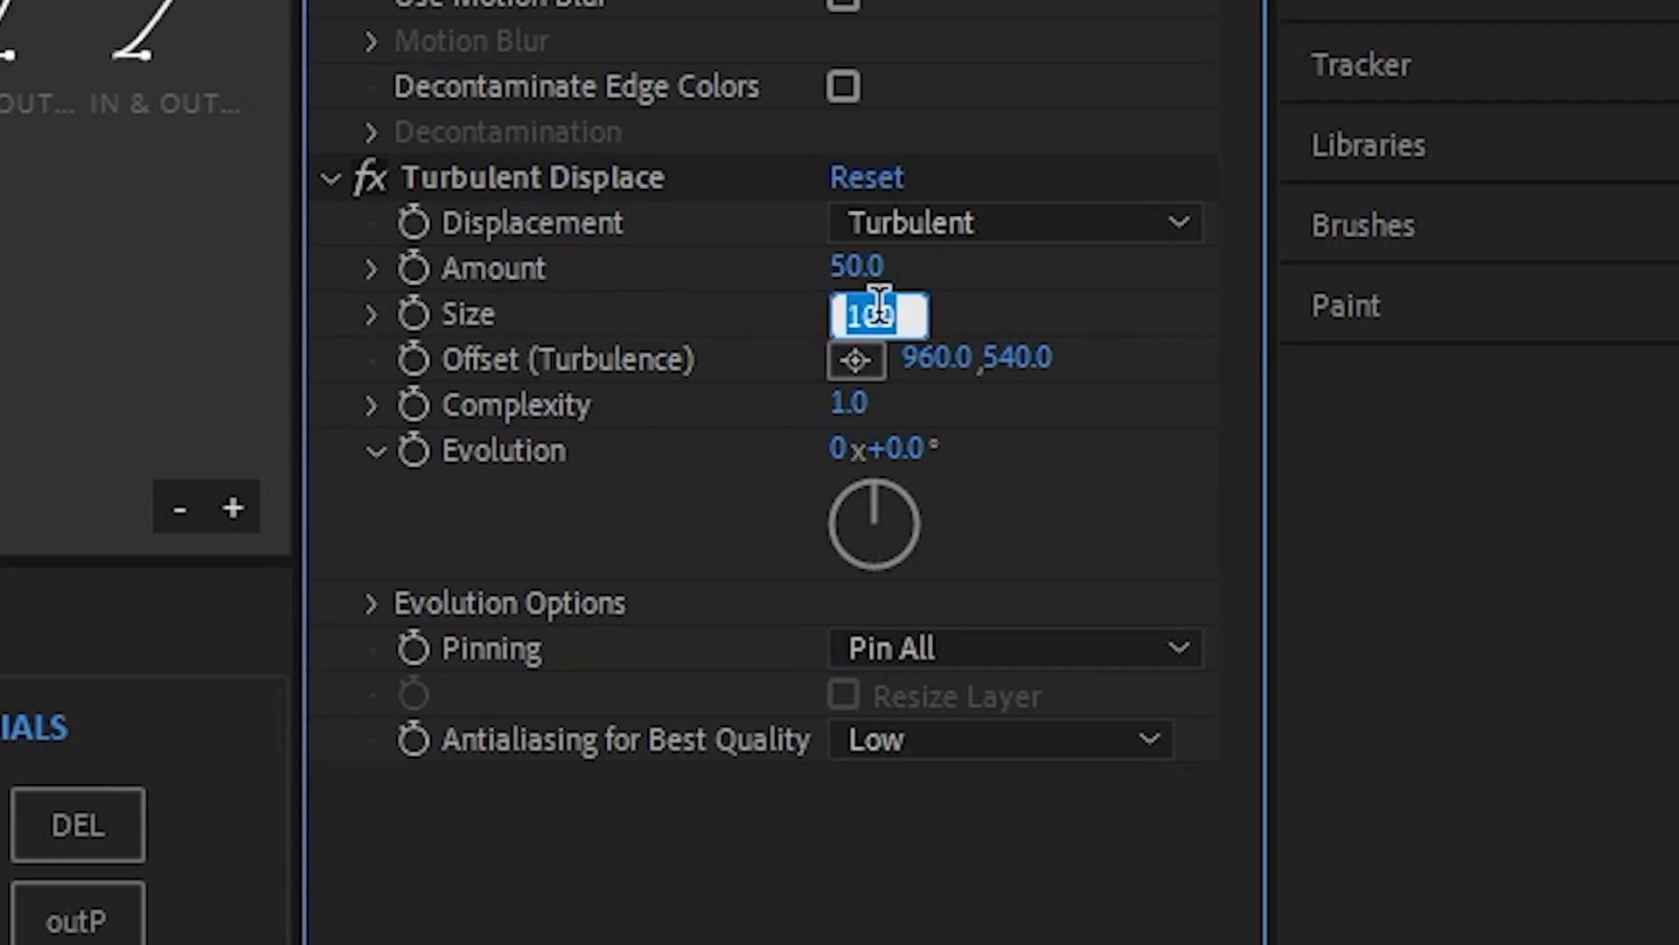
text(40)
key(Return)
click(857, 266)
text(0)
key(Return)
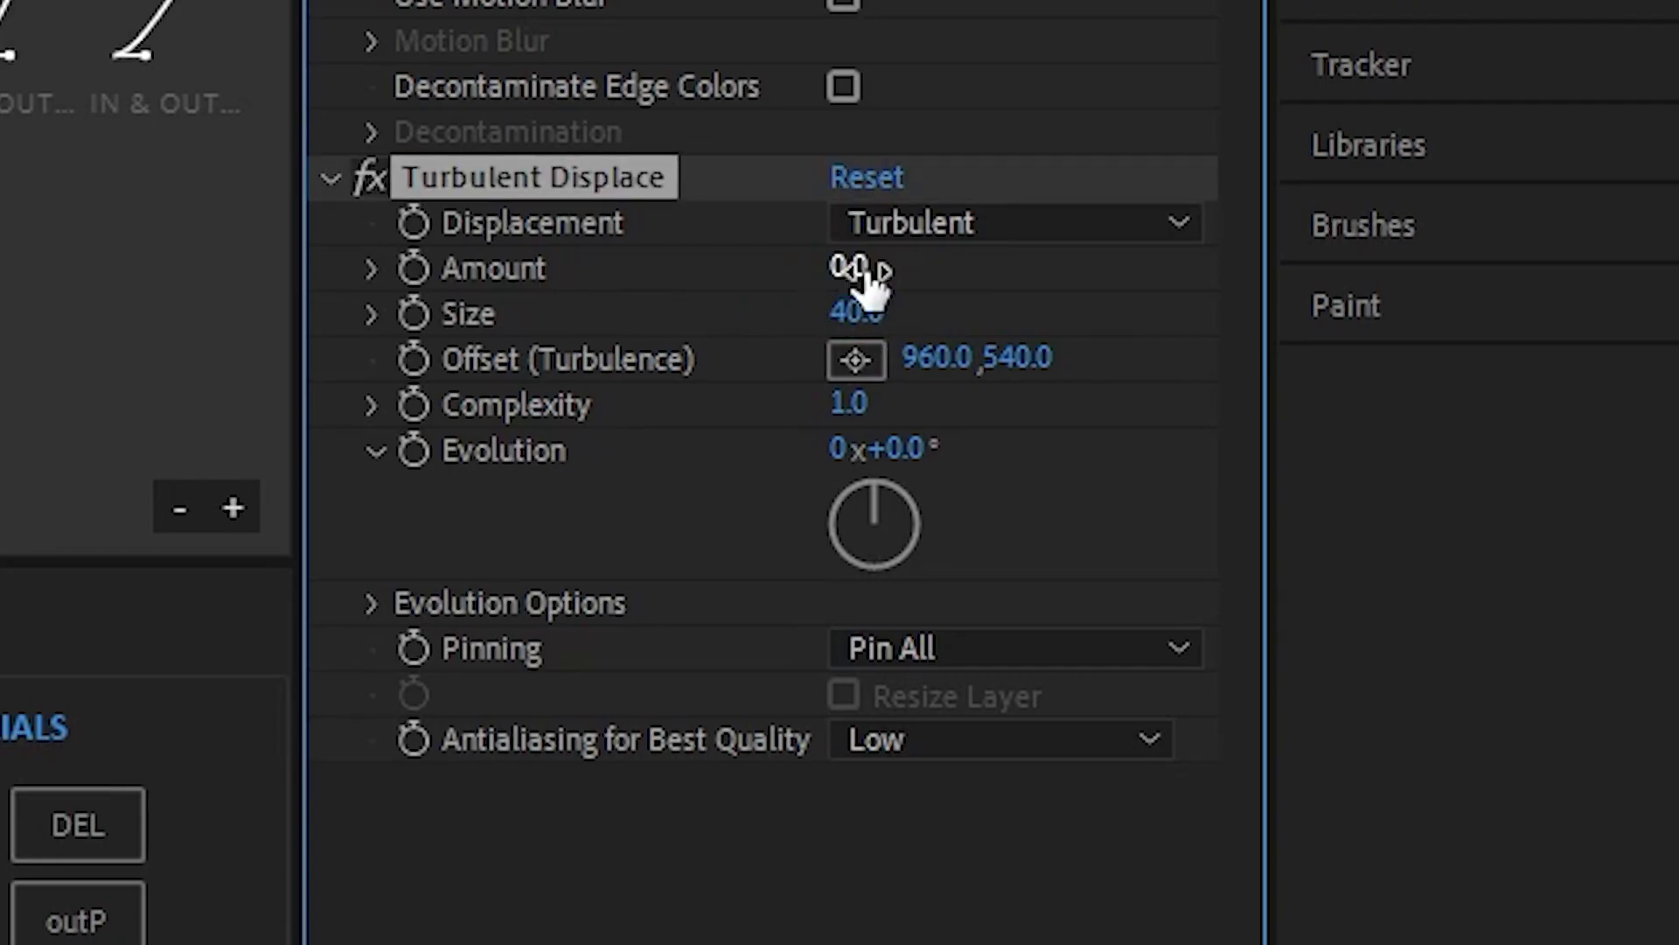
Step: Keyframe the Turbulent Displace amount from 0 at frame 10 to 500 at the footage's end, and preview the animation
drag(674, 666, 612, 664)
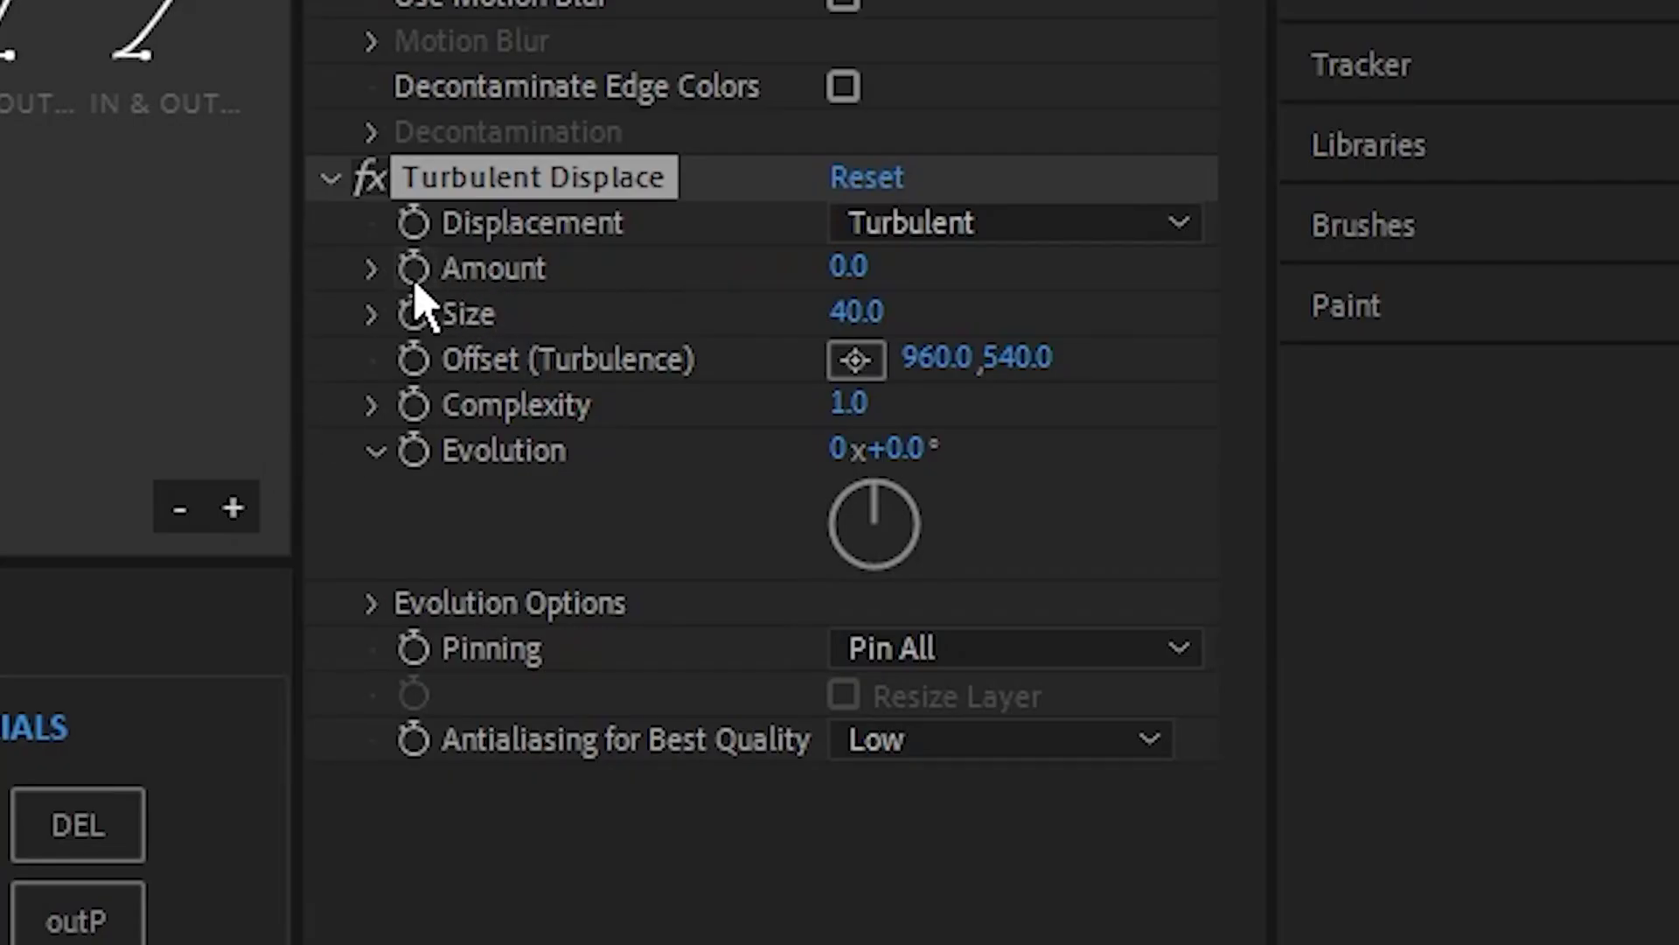
click(414, 270)
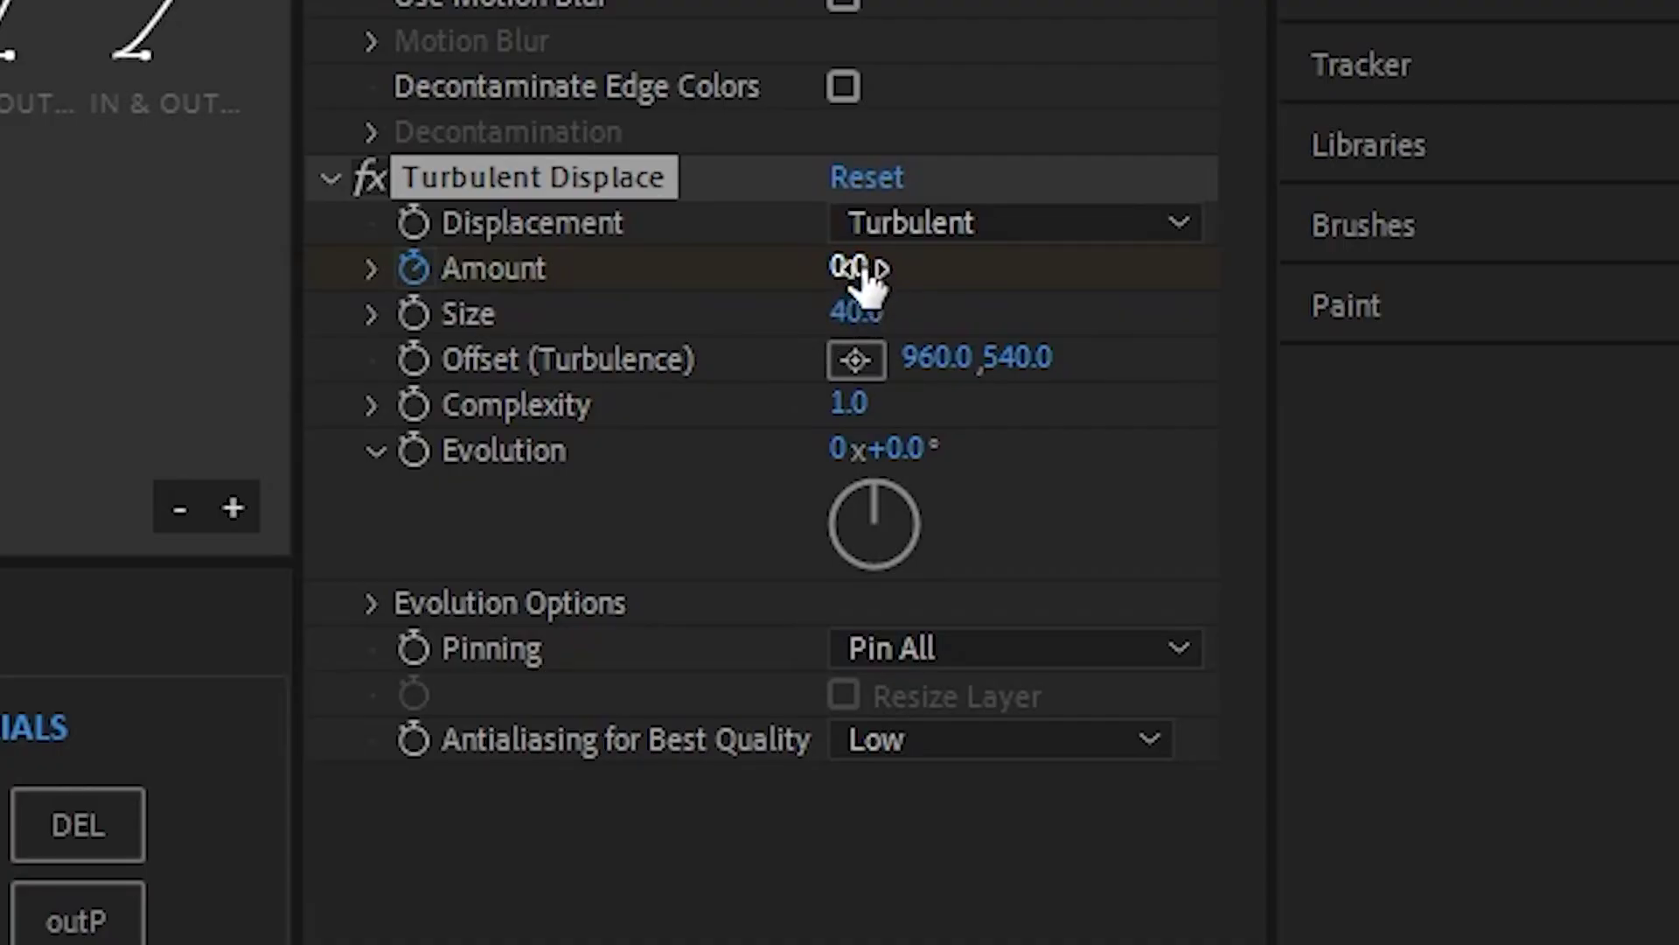
click(862, 269)
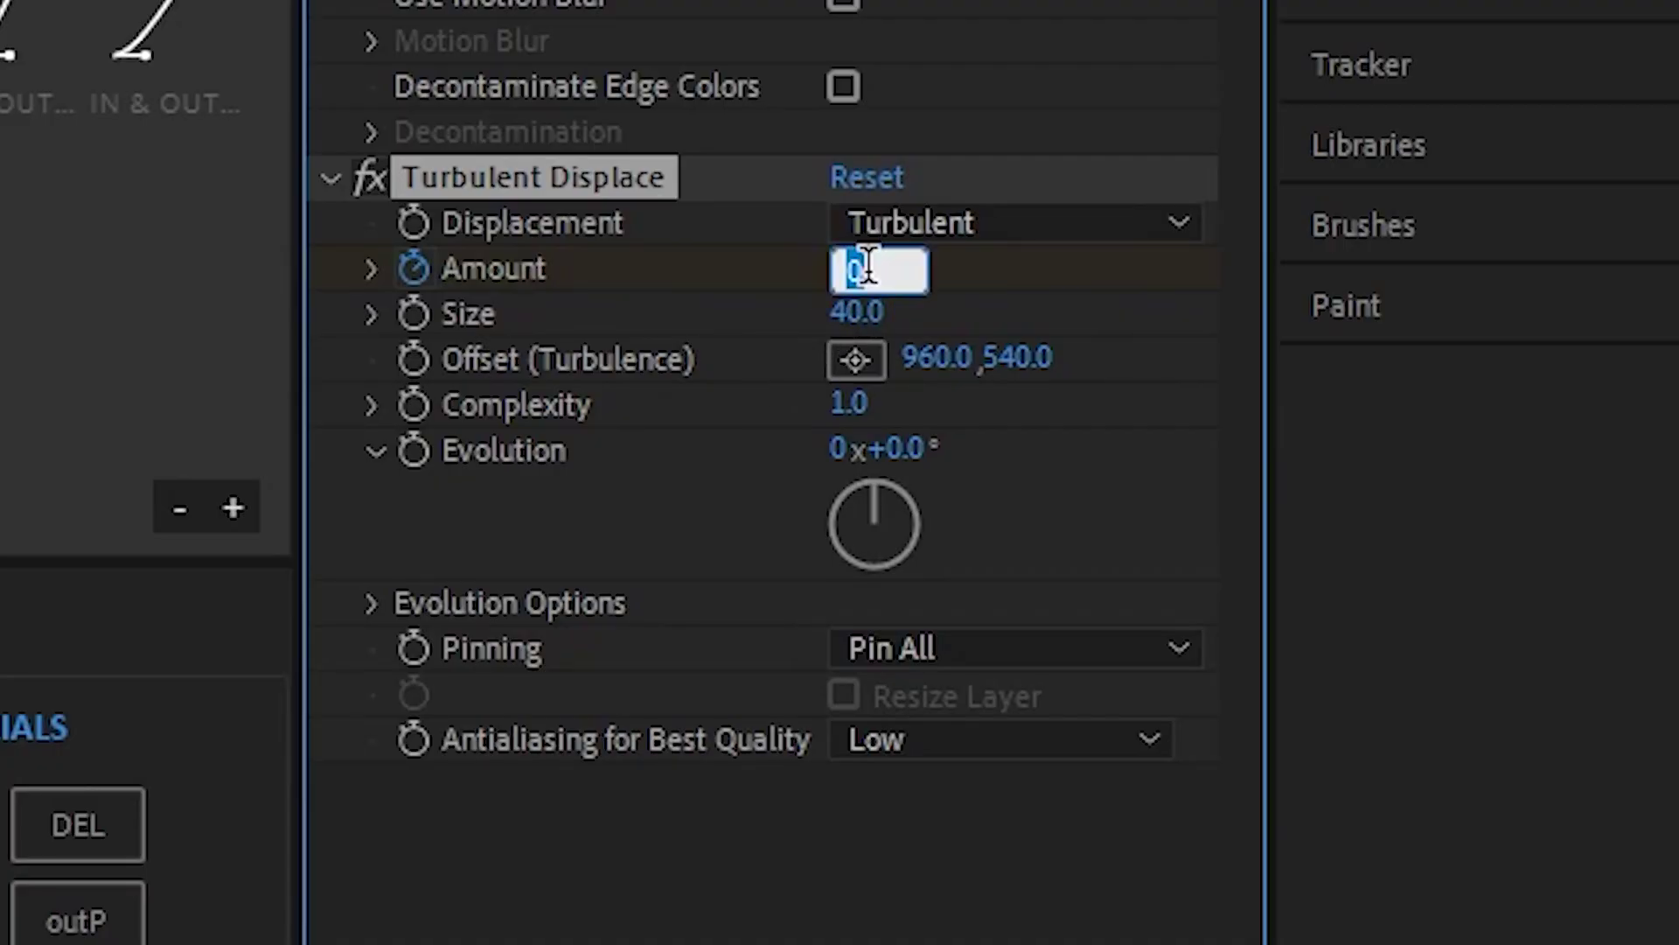
text(500)
key(Return)
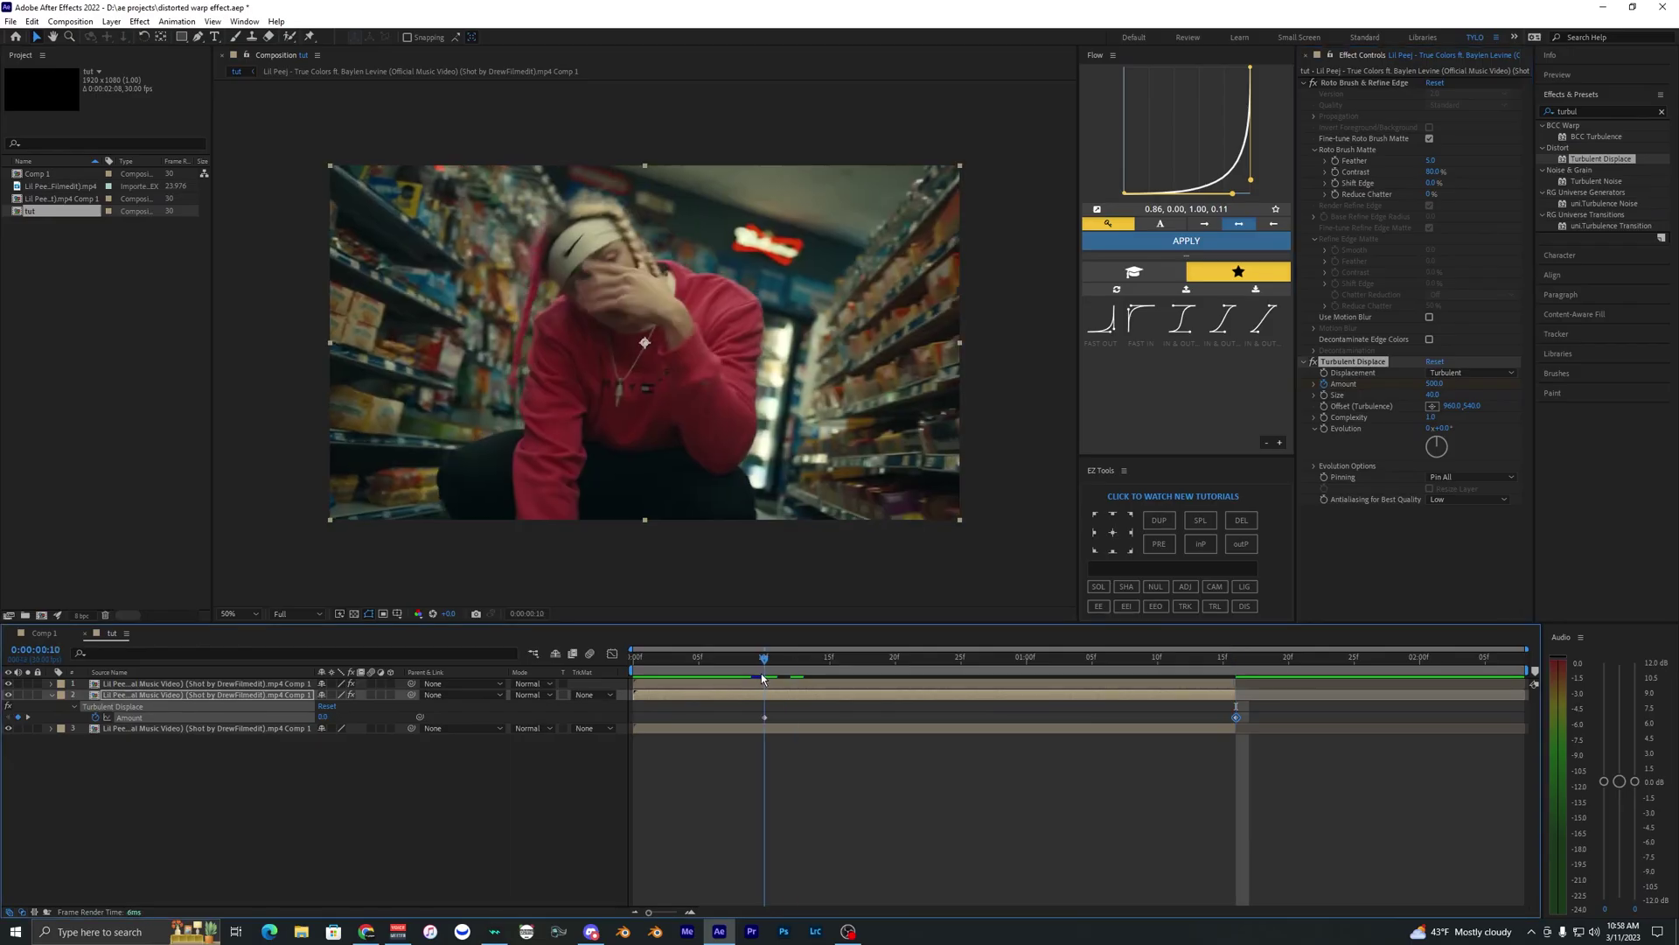
click(763, 652)
key(space)
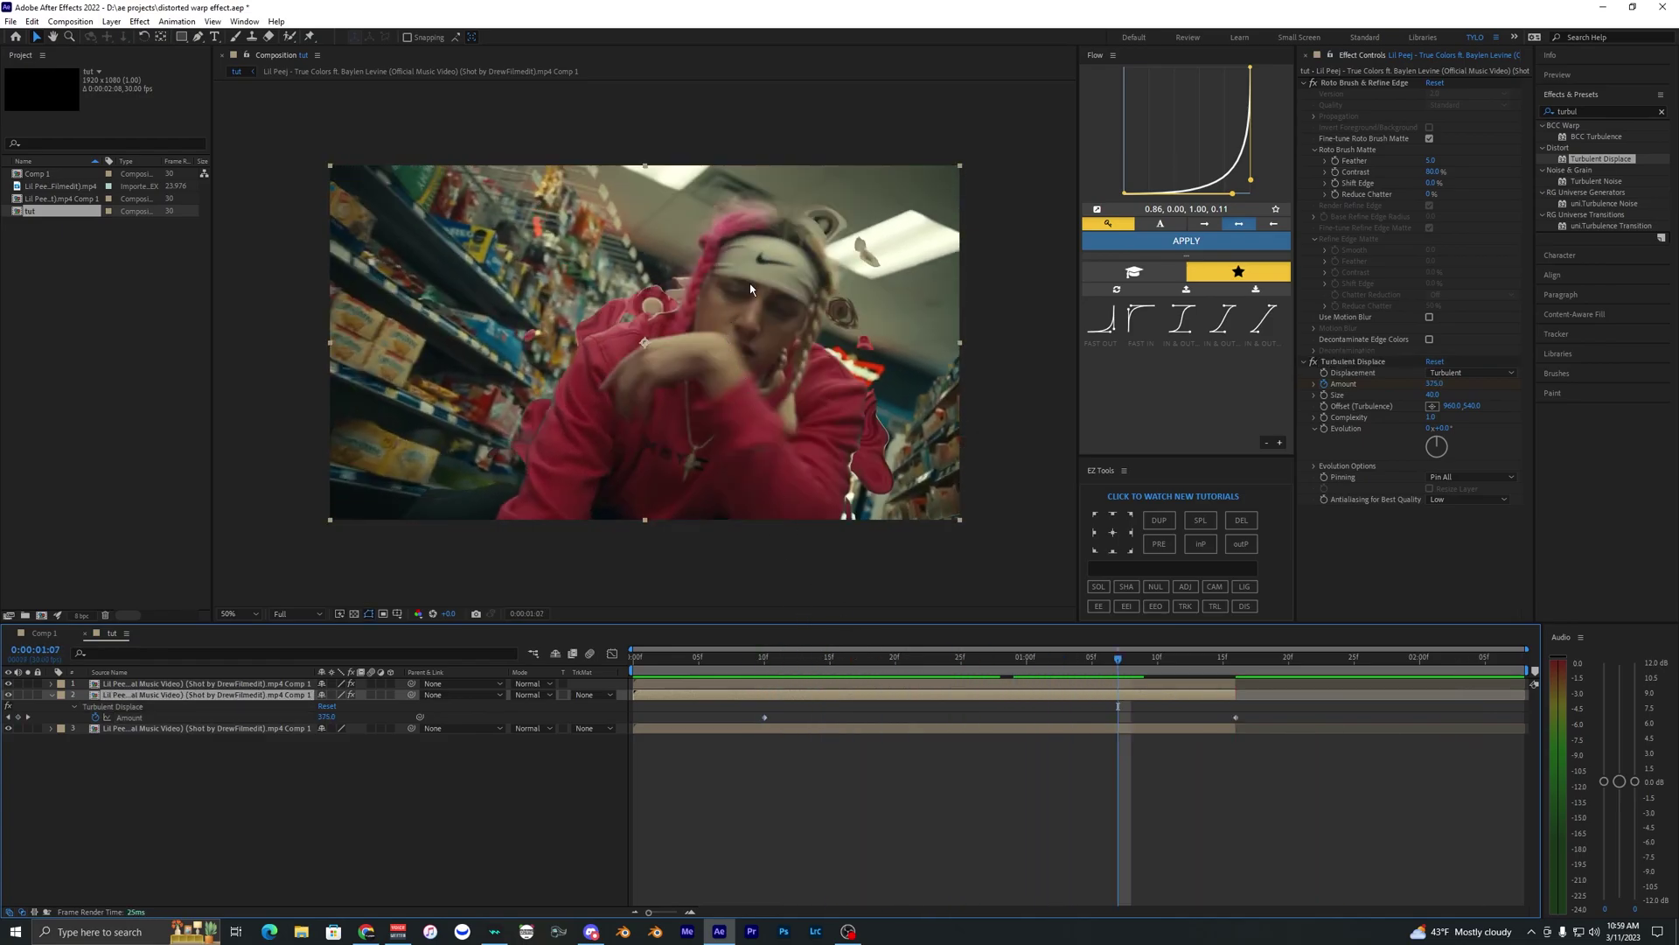
Step: Keyframe the middle layer's scale from 100% at frame 10 to 300% at the footage's end
mouse_move(754, 660)
mouse_down()
mouse_move(1146, 662)
mouse_move(785, 664)
mouse_up()
click(764, 663)
key(s)
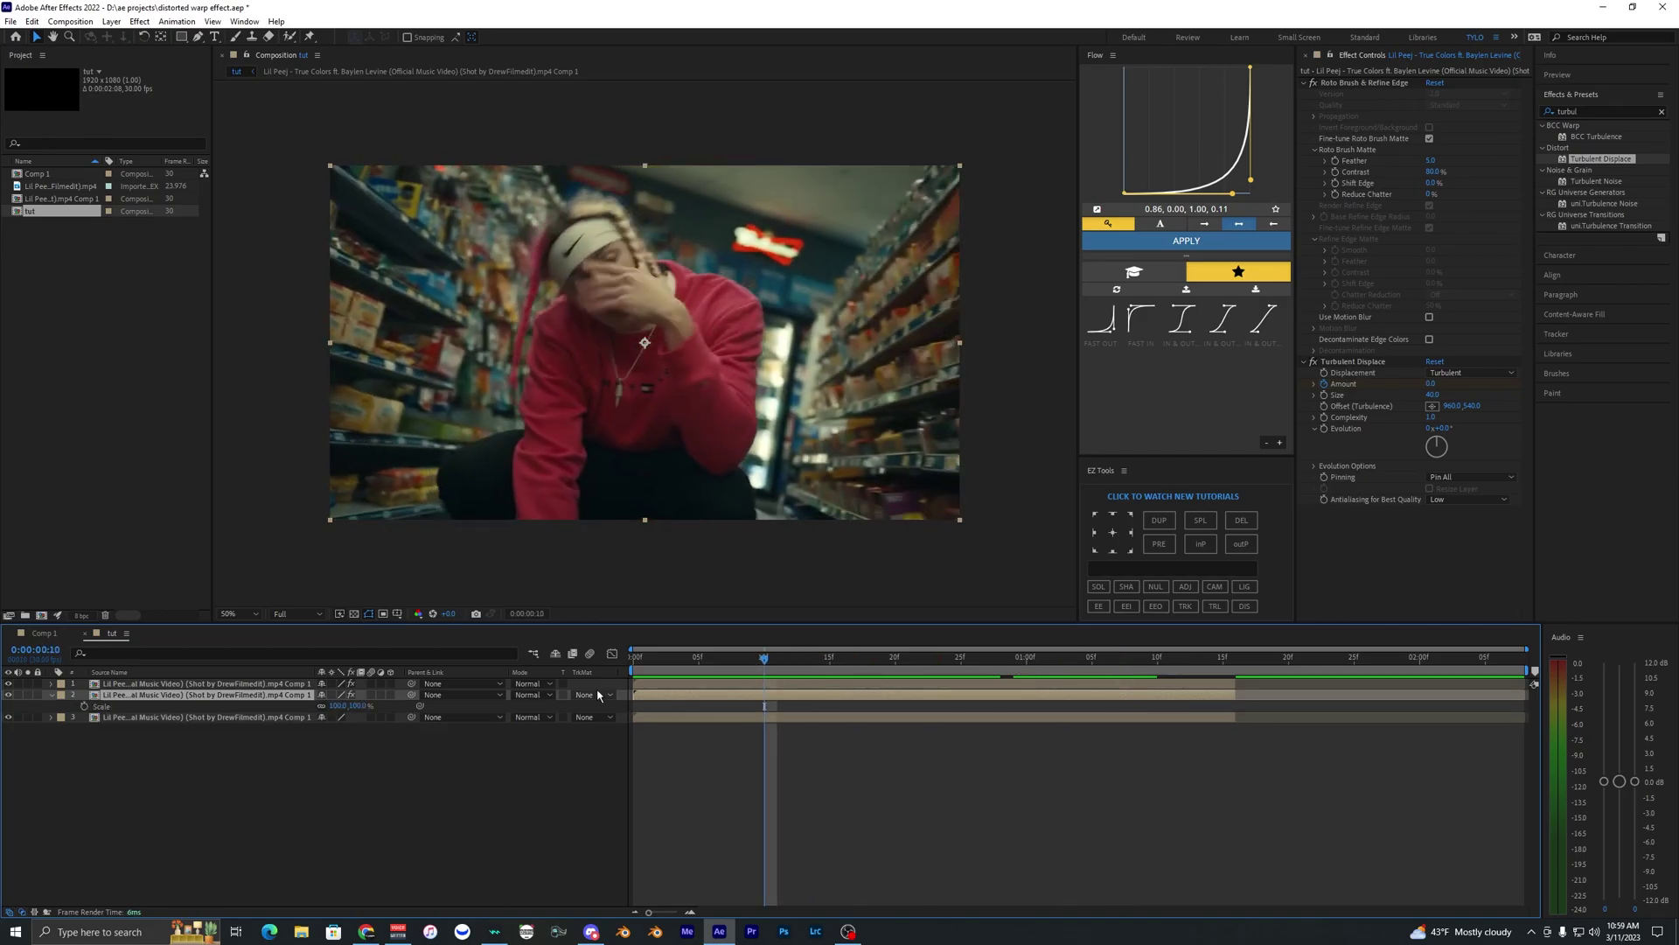
click(85, 706)
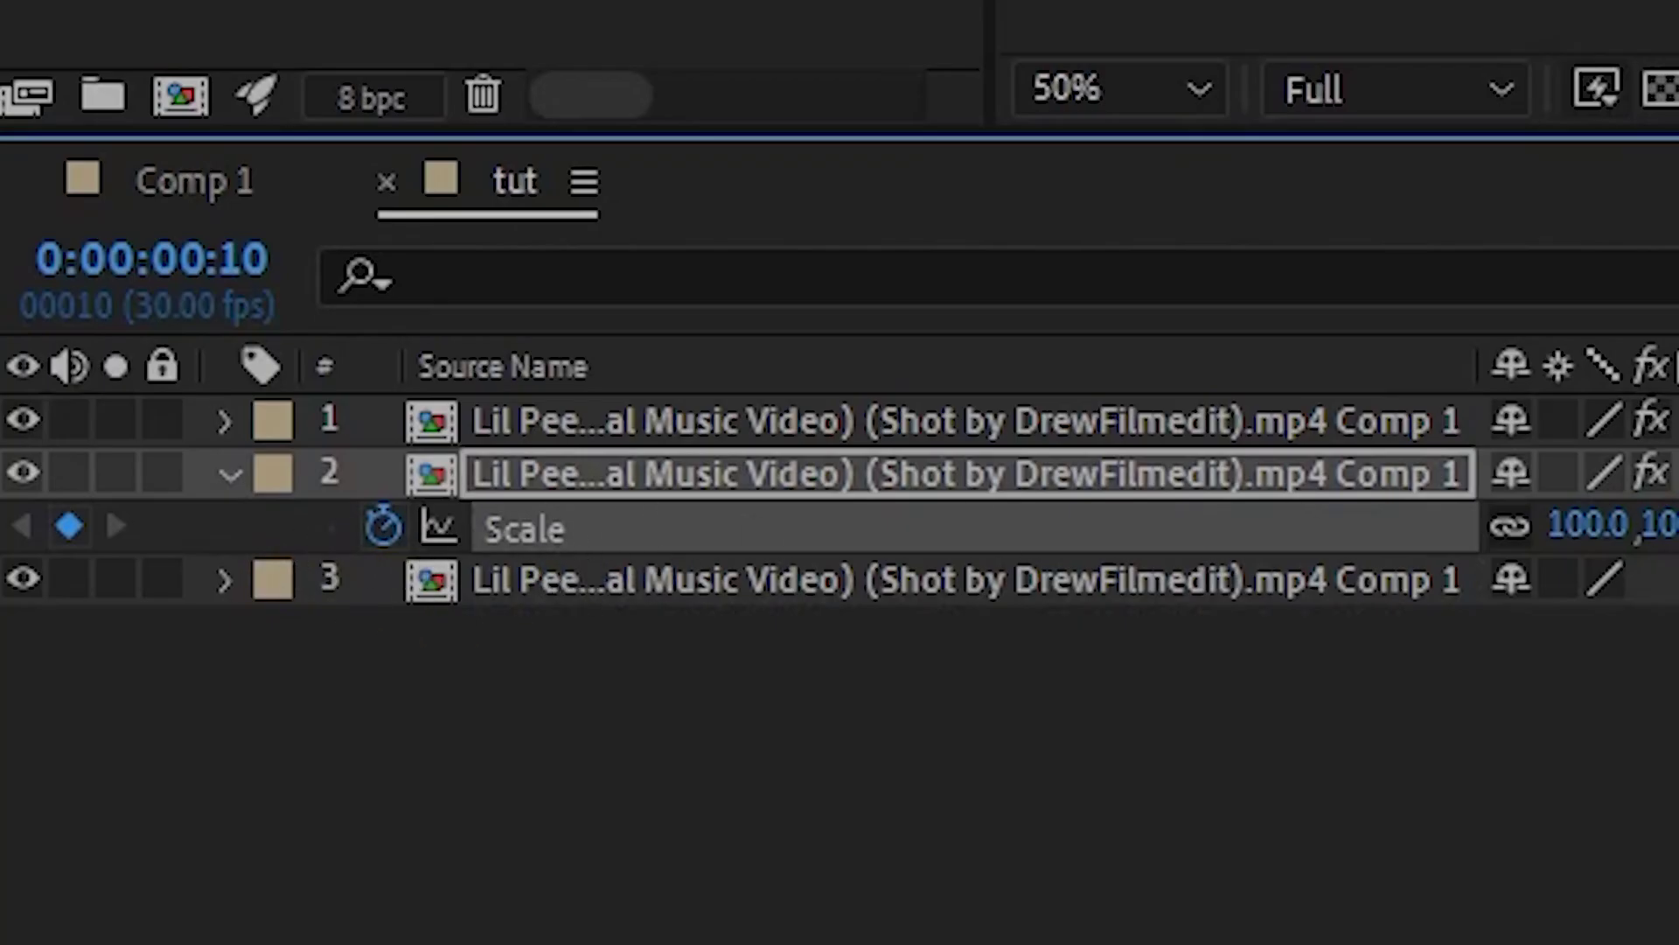
drag(790, 660, 1236, 661)
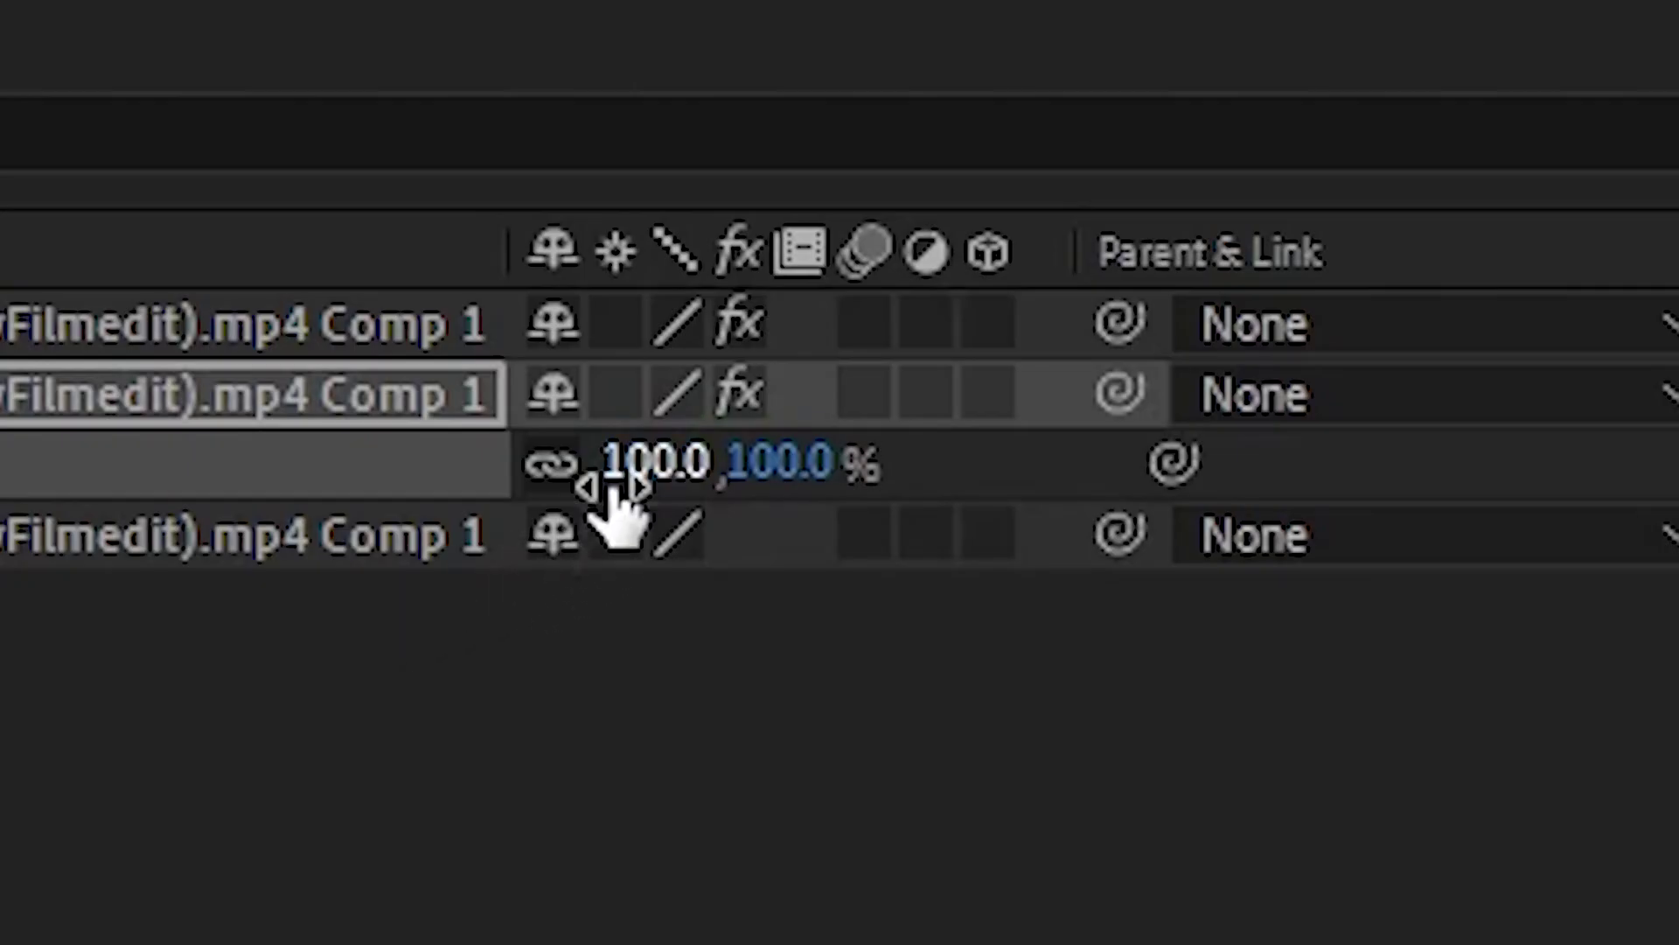
click(339, 706)
text(300)
key(Return)
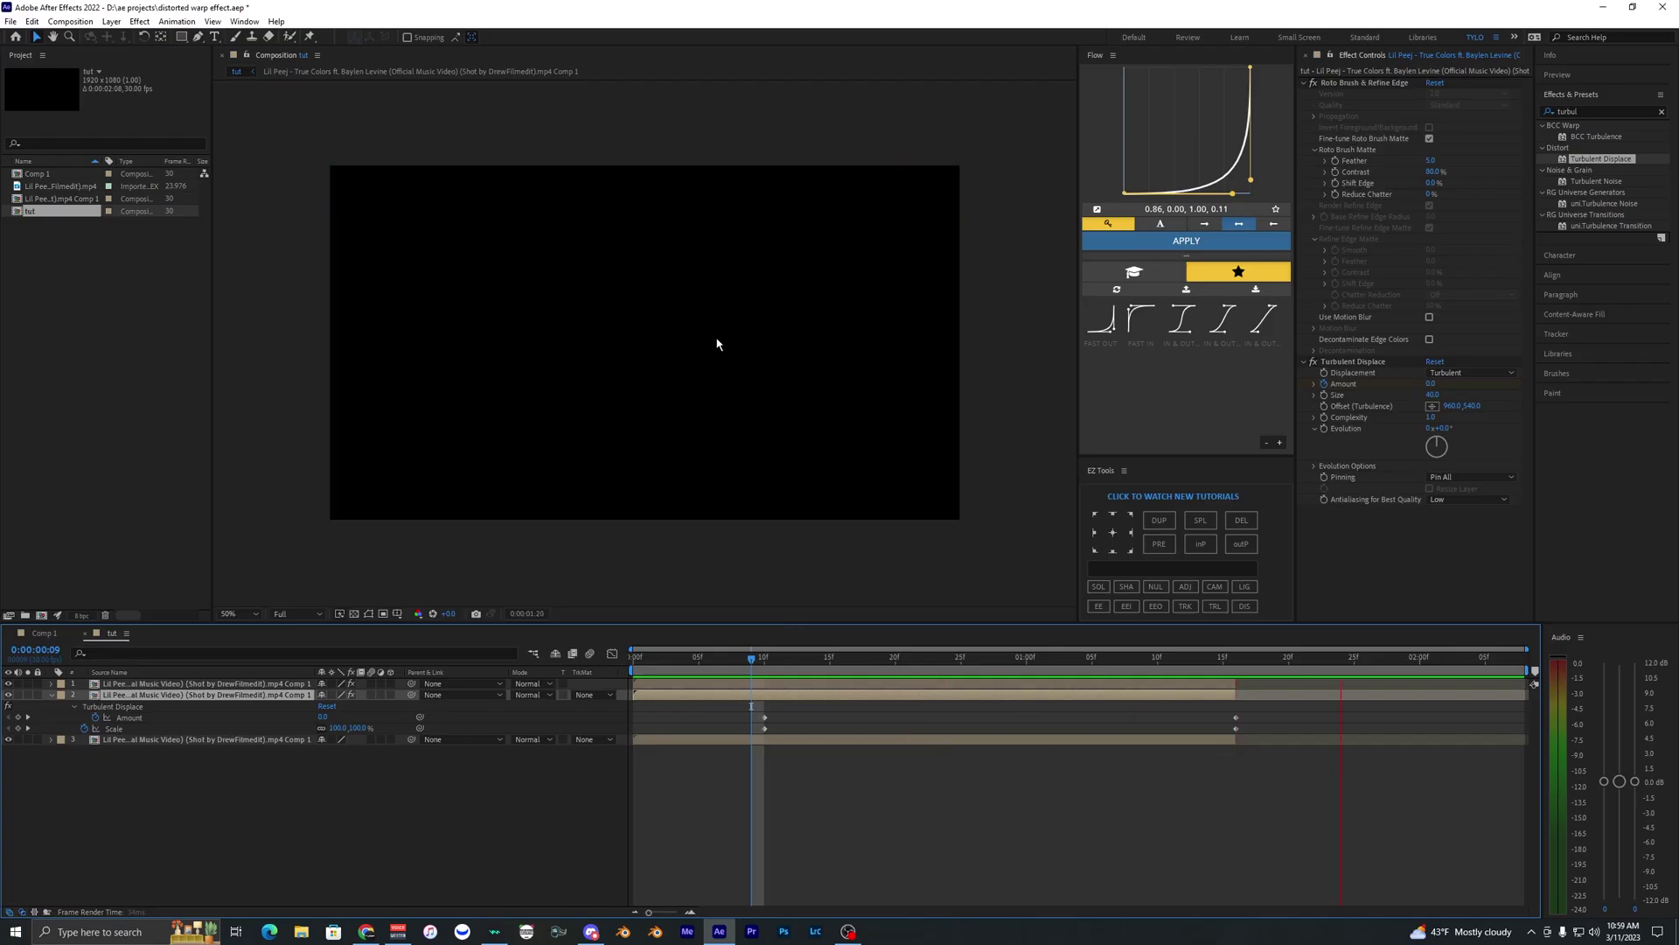
Step: Find the Twirl effect under Distort and apply it to the middle layer
click(1593, 112)
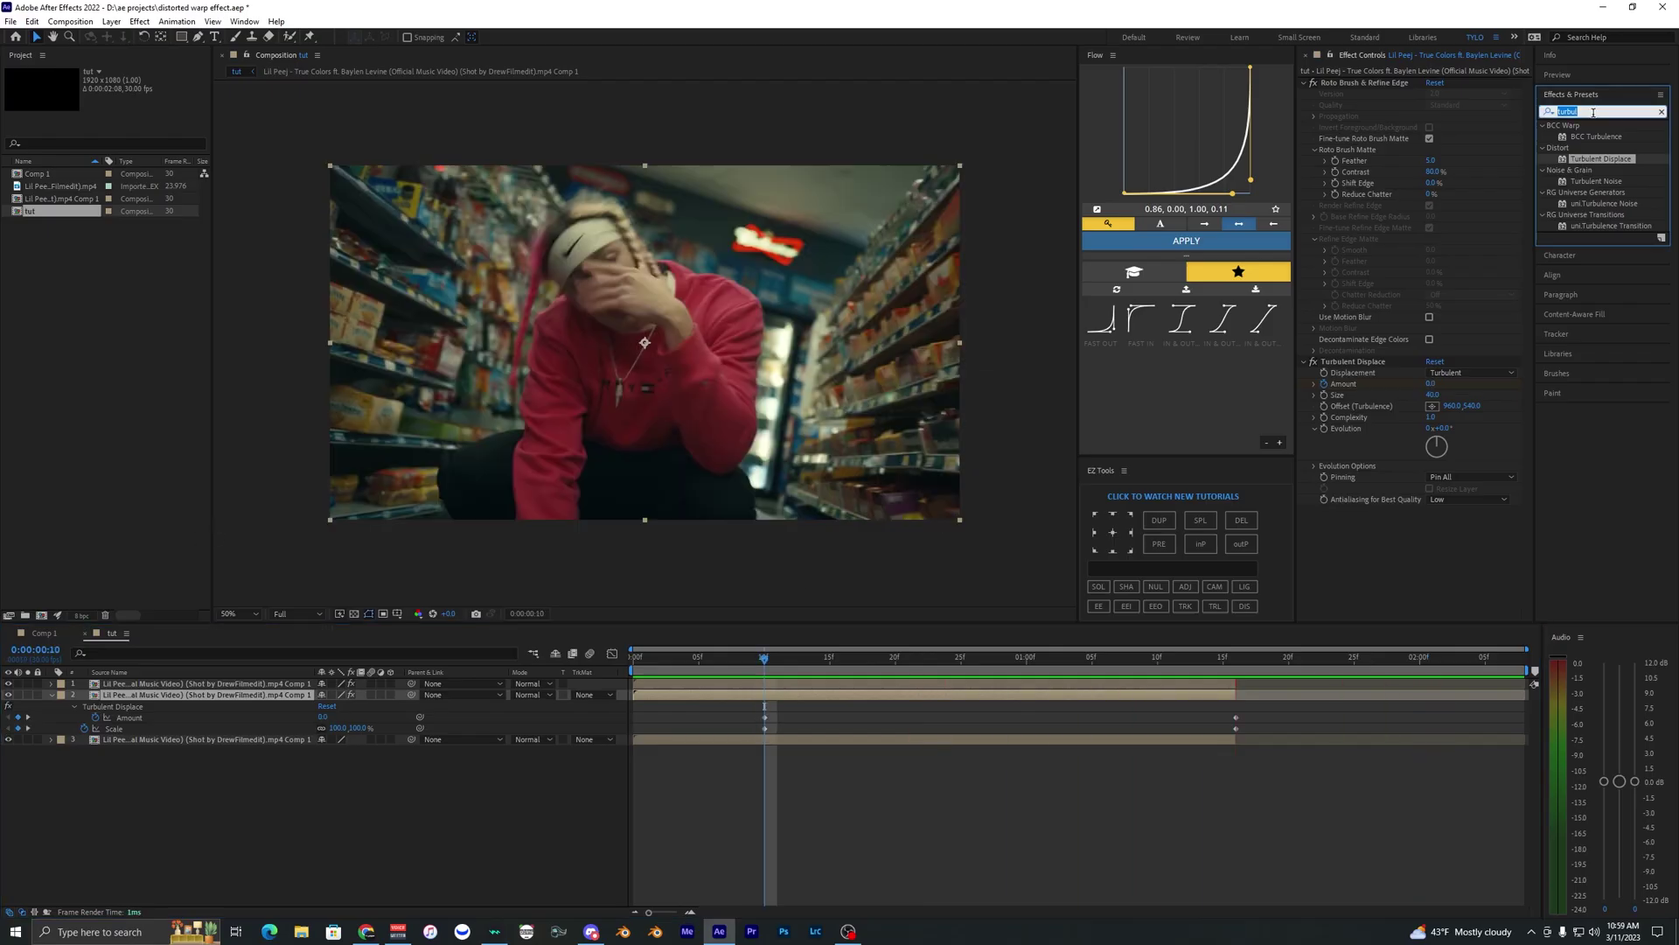
key(BackSpace)
text(twirl)
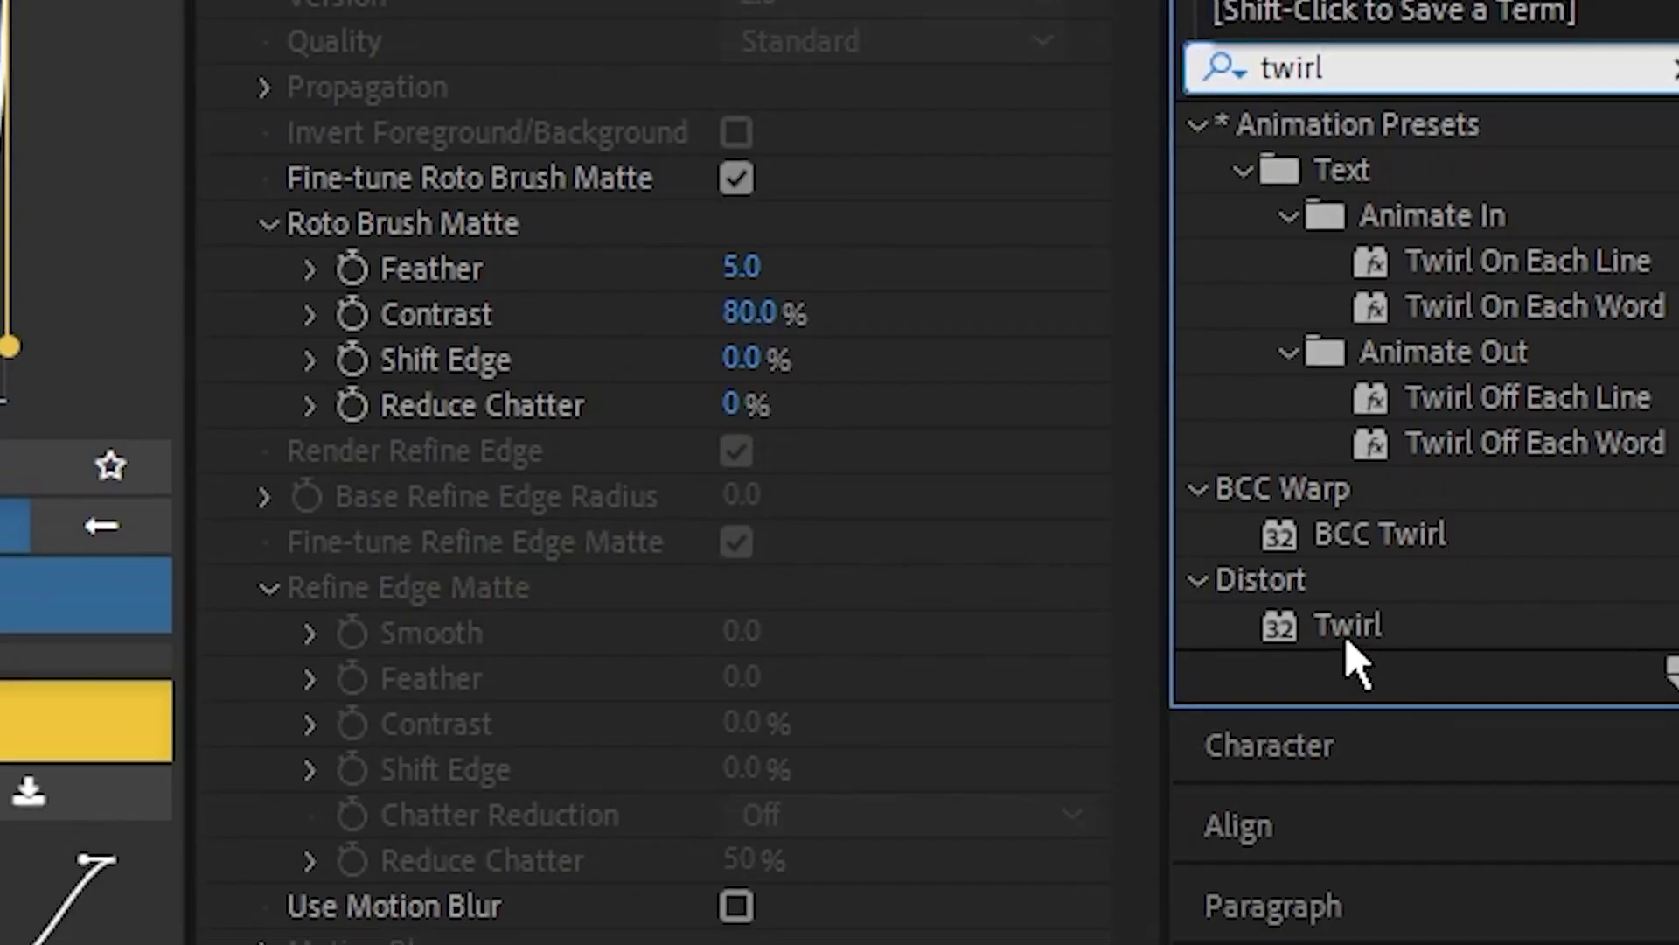
drag(1574, 248, 1425, 534)
Step: Set the Twirl radius to 100 and scrub the timeline around the first keyframes
drag(427, 842, 427, 738)
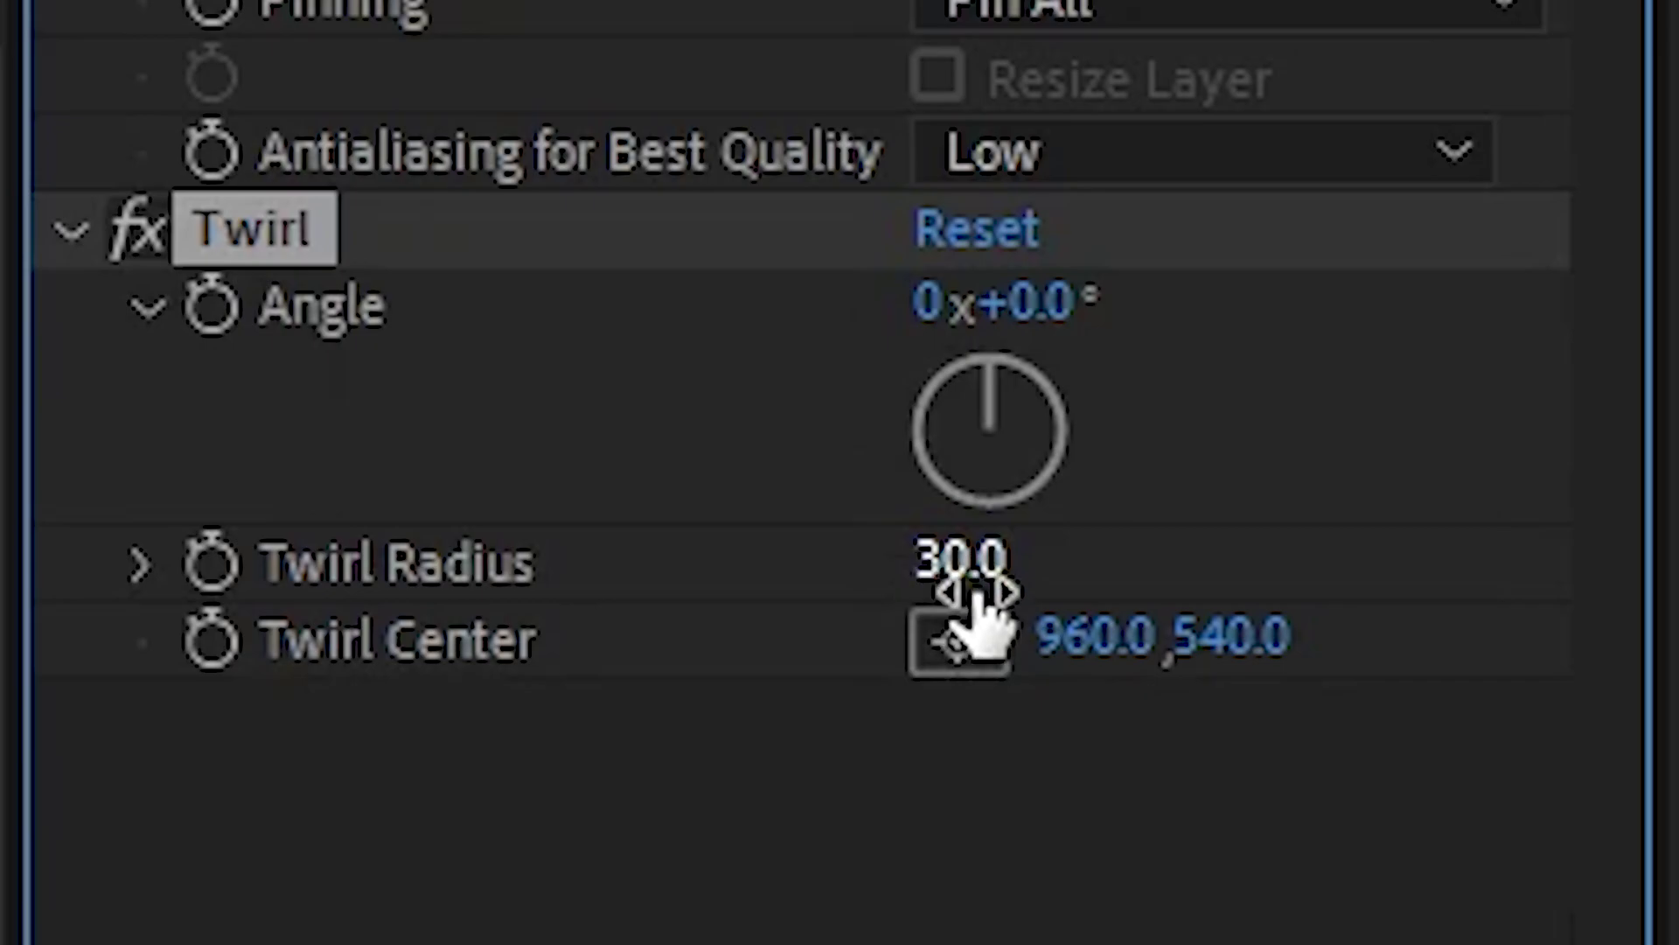
click(826, 650)
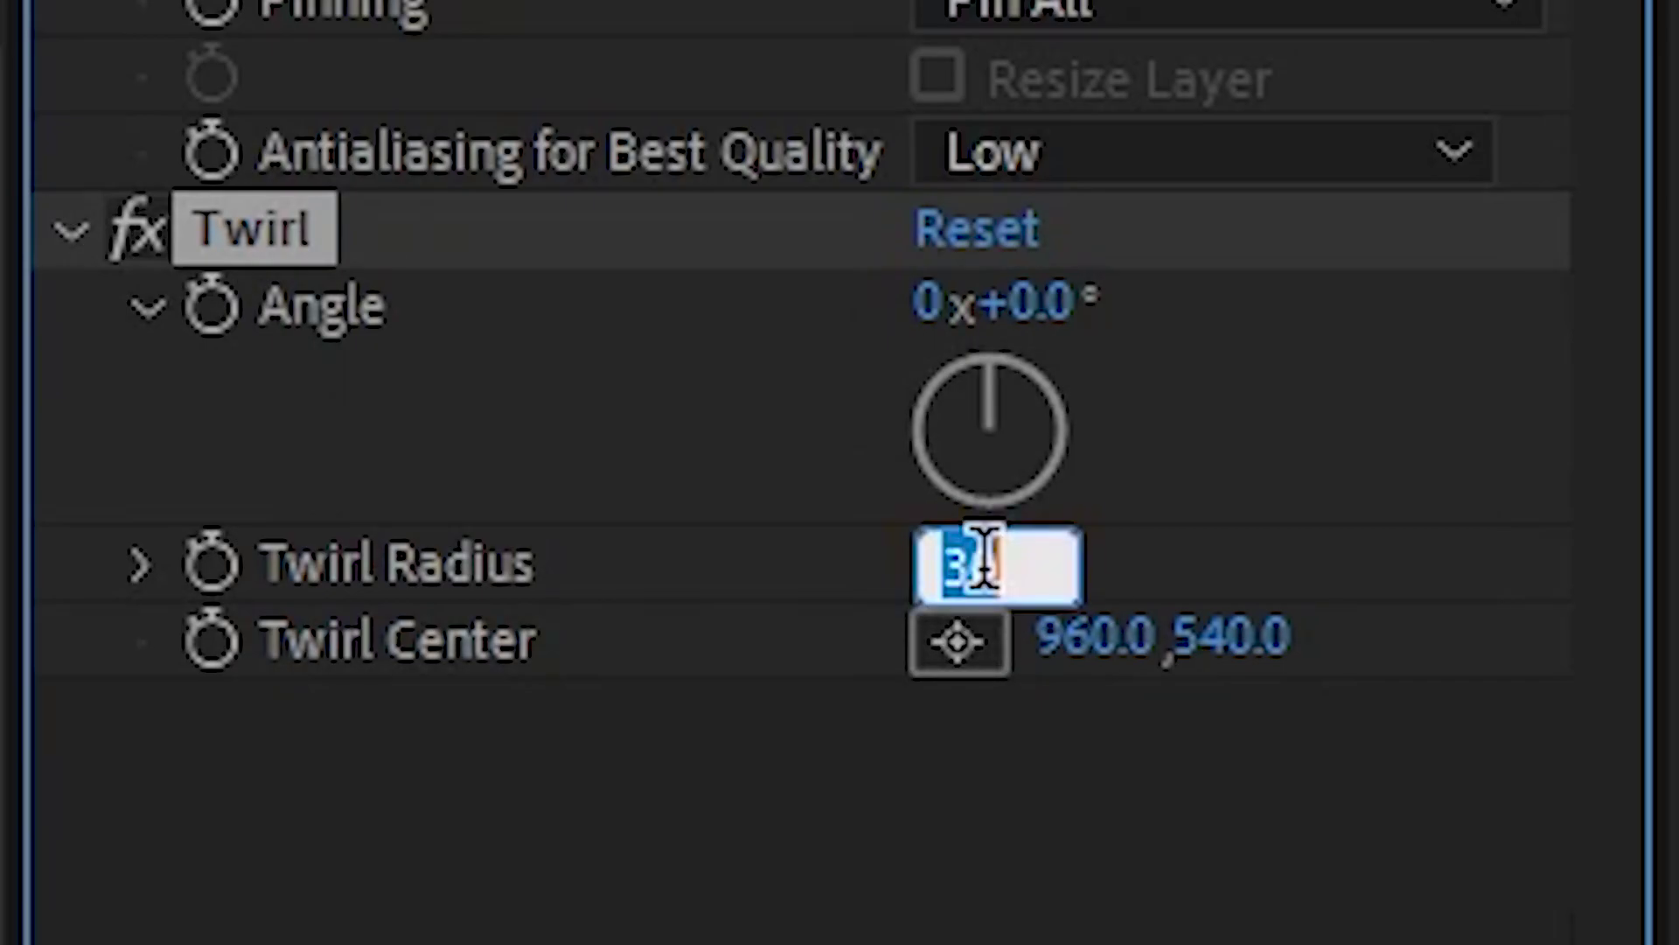
text(100)
key(Return)
mouse_move(768, 657)
mouse_down()
mouse_move(833, 658)
mouse_move(762, 669)
mouse_up()
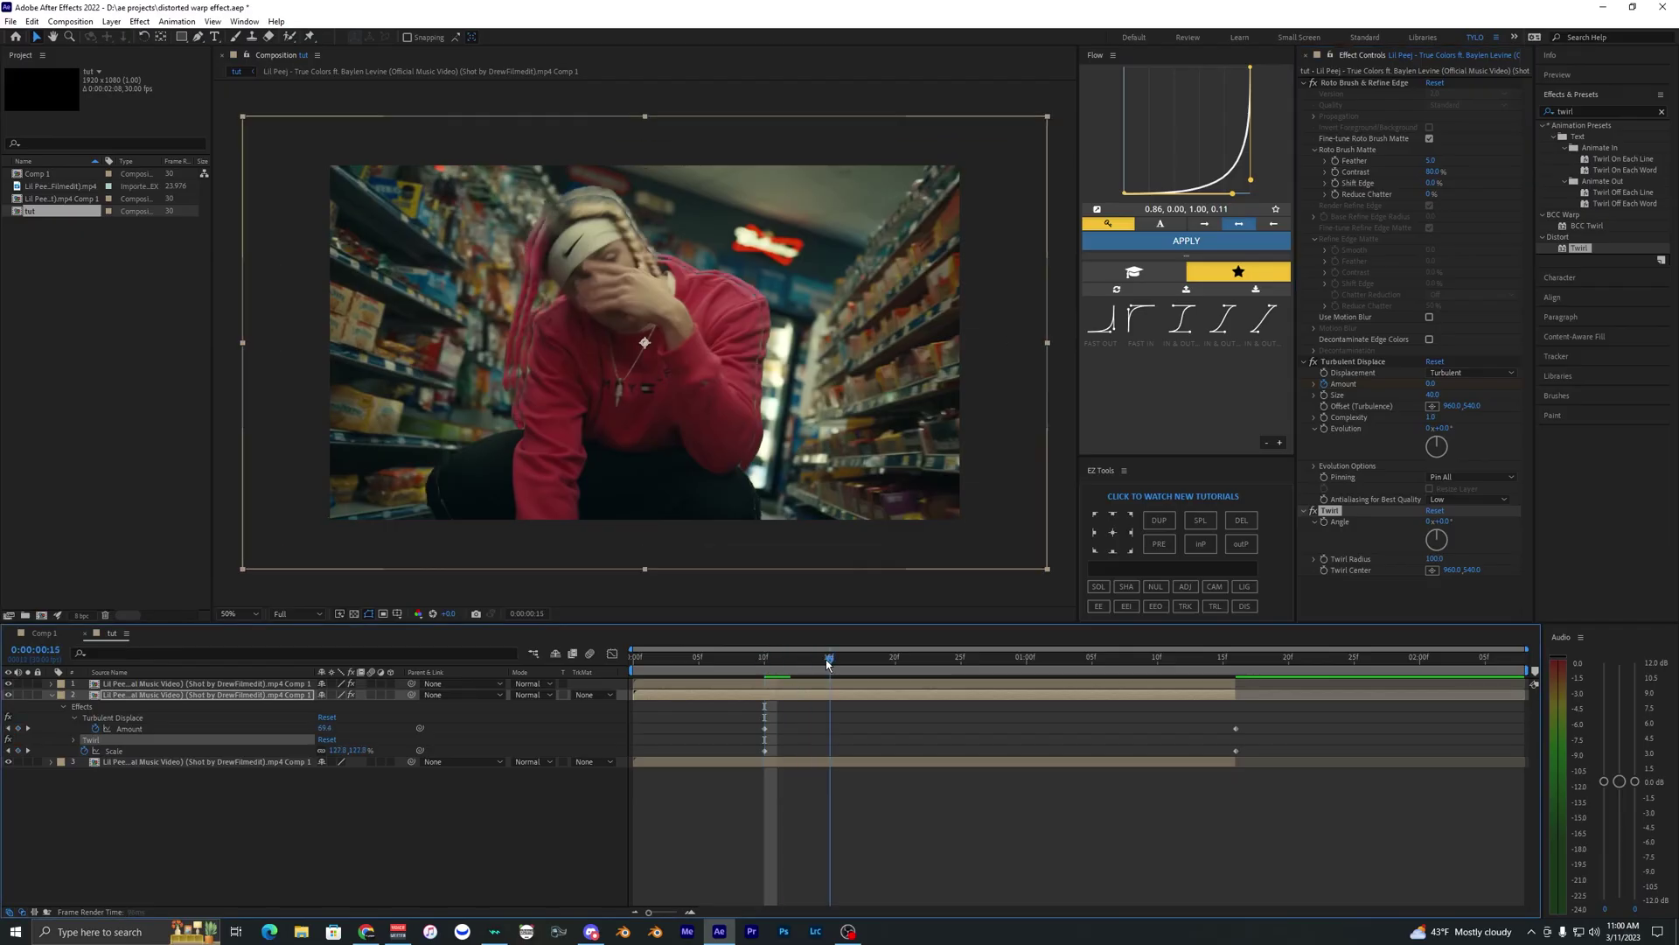
Step: Keyframe the Twirl angle on the middle layer from 0° at frame 10 to about 295° at the footage's end
click(808, 735)
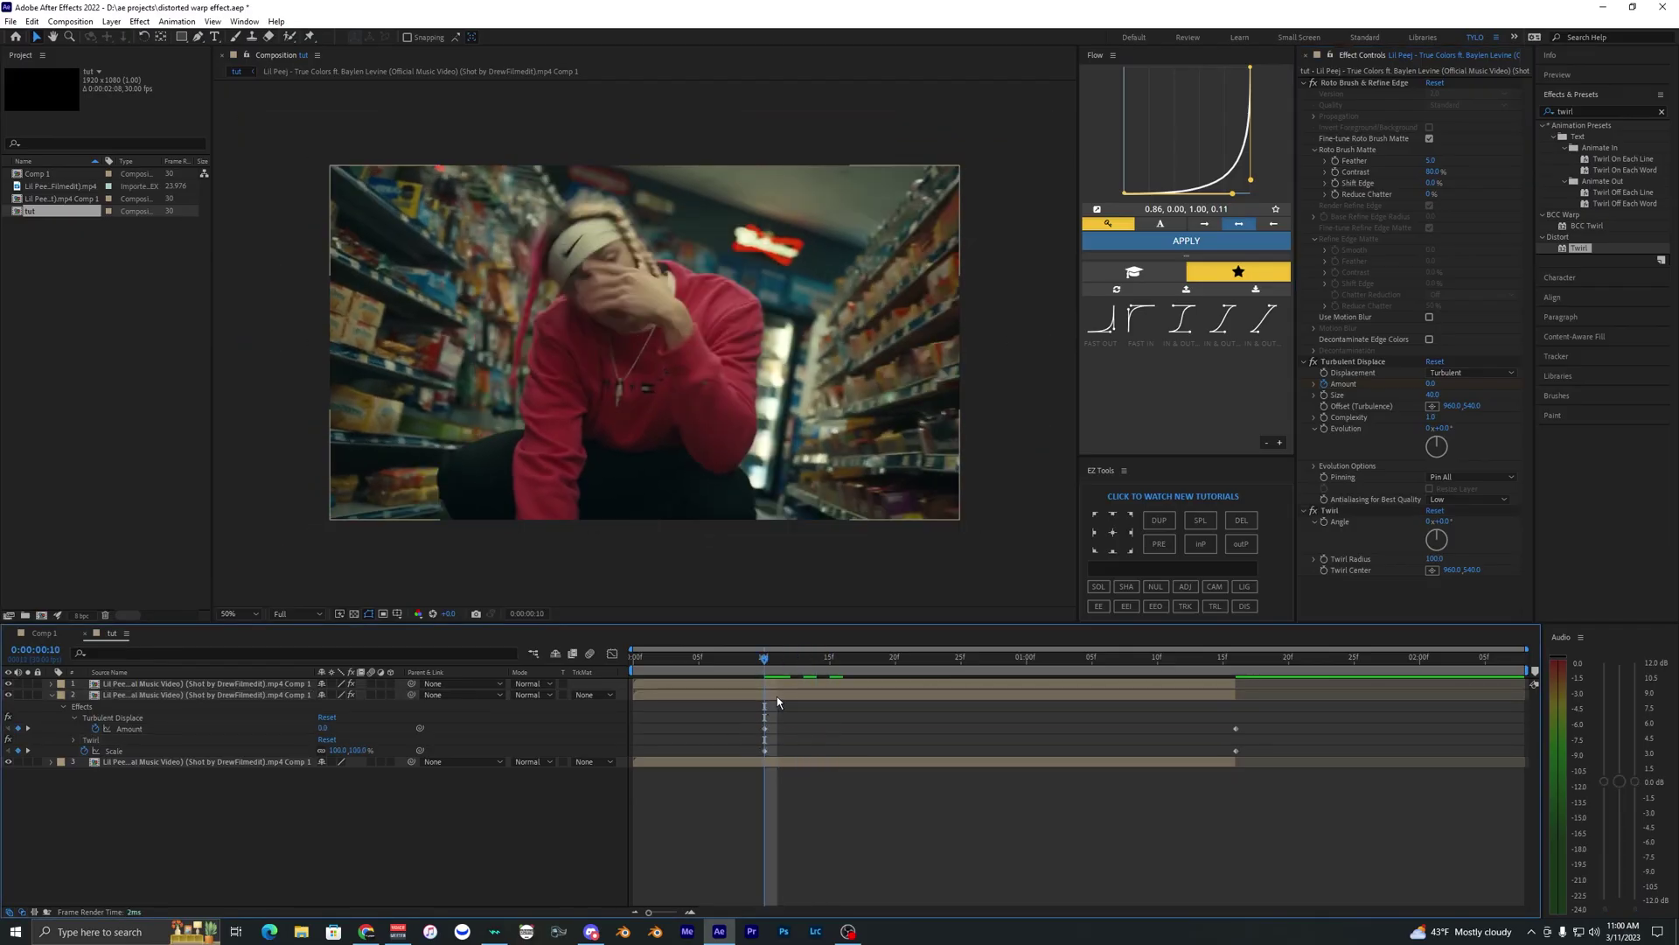
click(776, 696)
click(785, 687)
click(1325, 522)
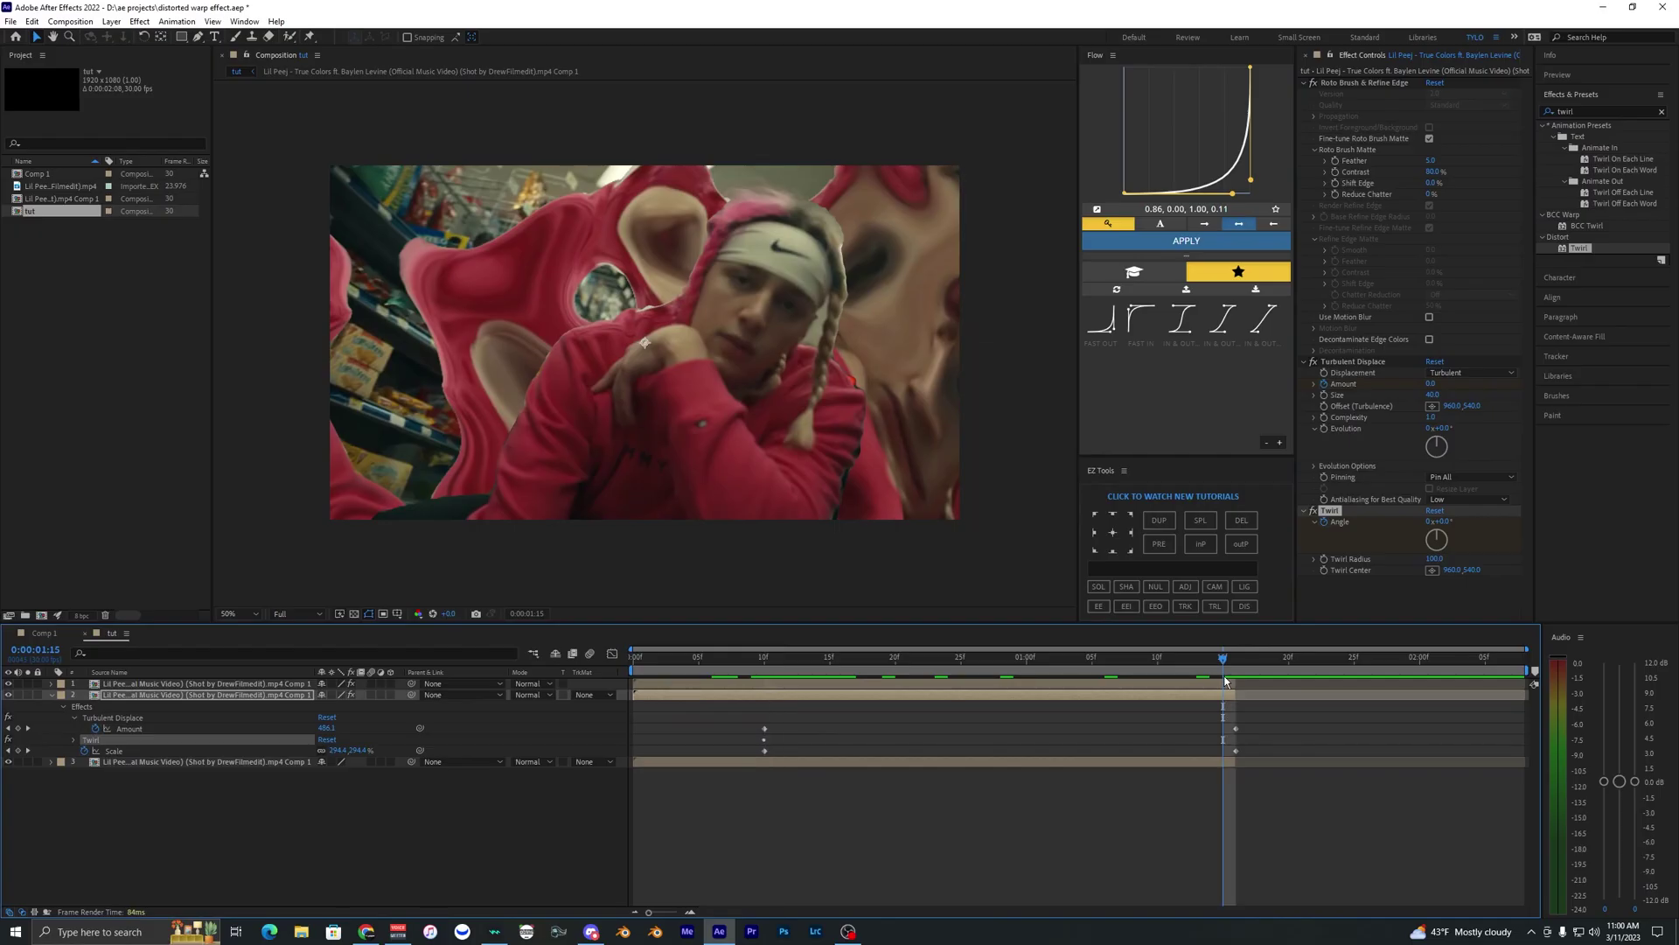
drag(1457, 517, 1629, 522)
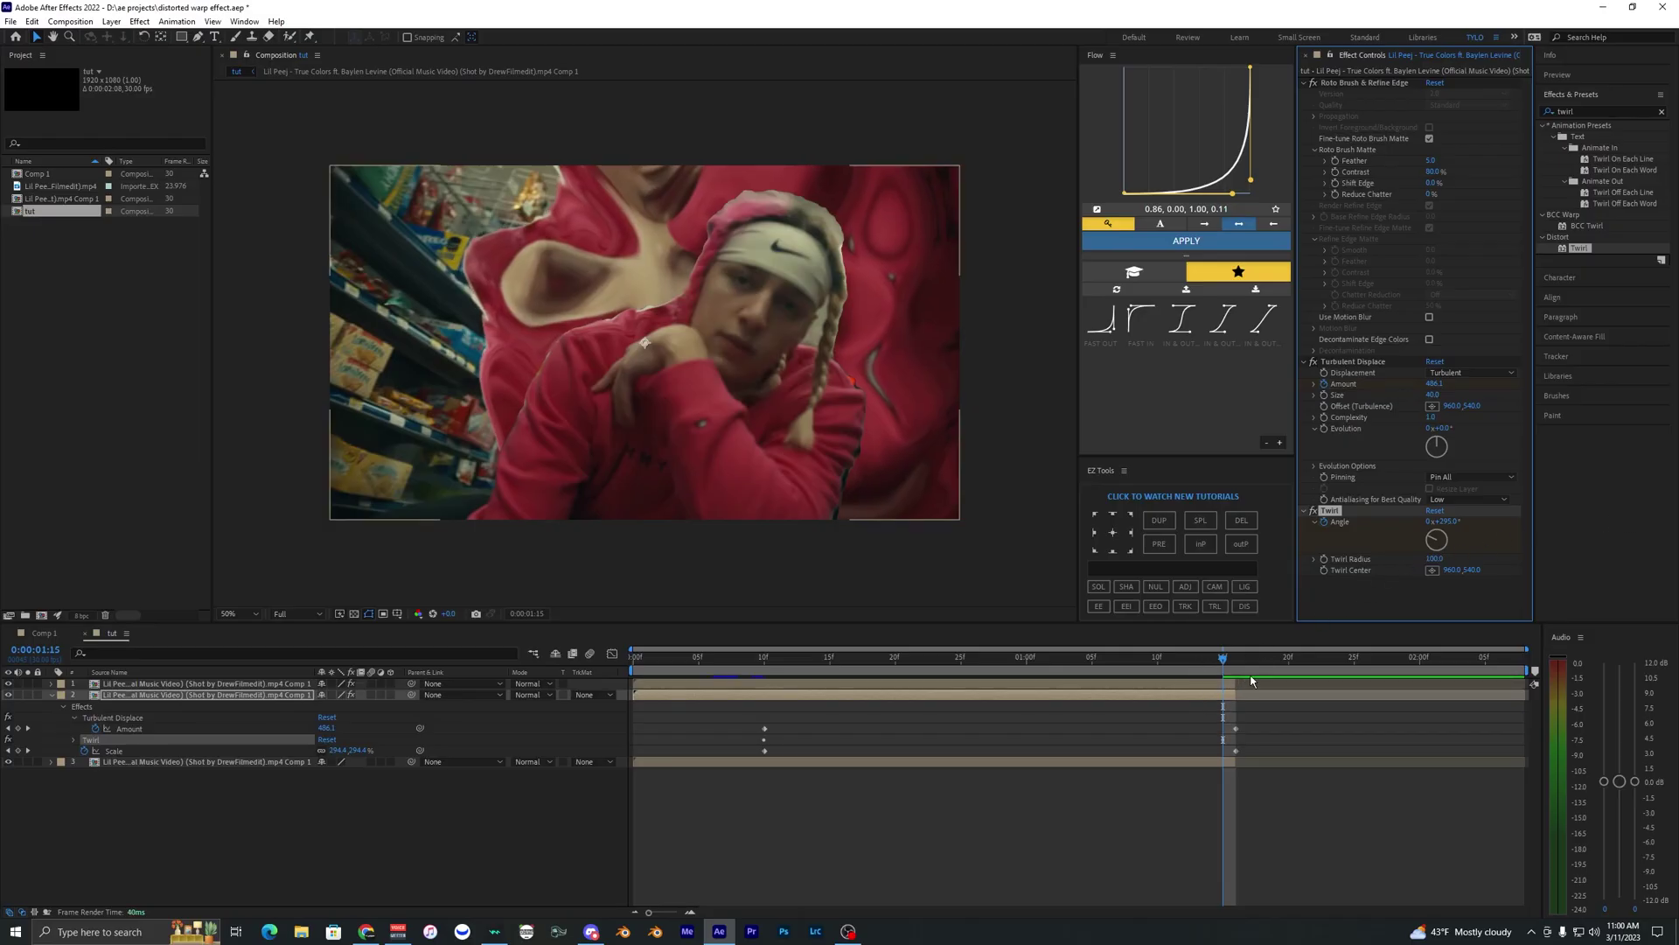
key(u)
drag(1223, 739, 1236, 740)
click(1236, 740)
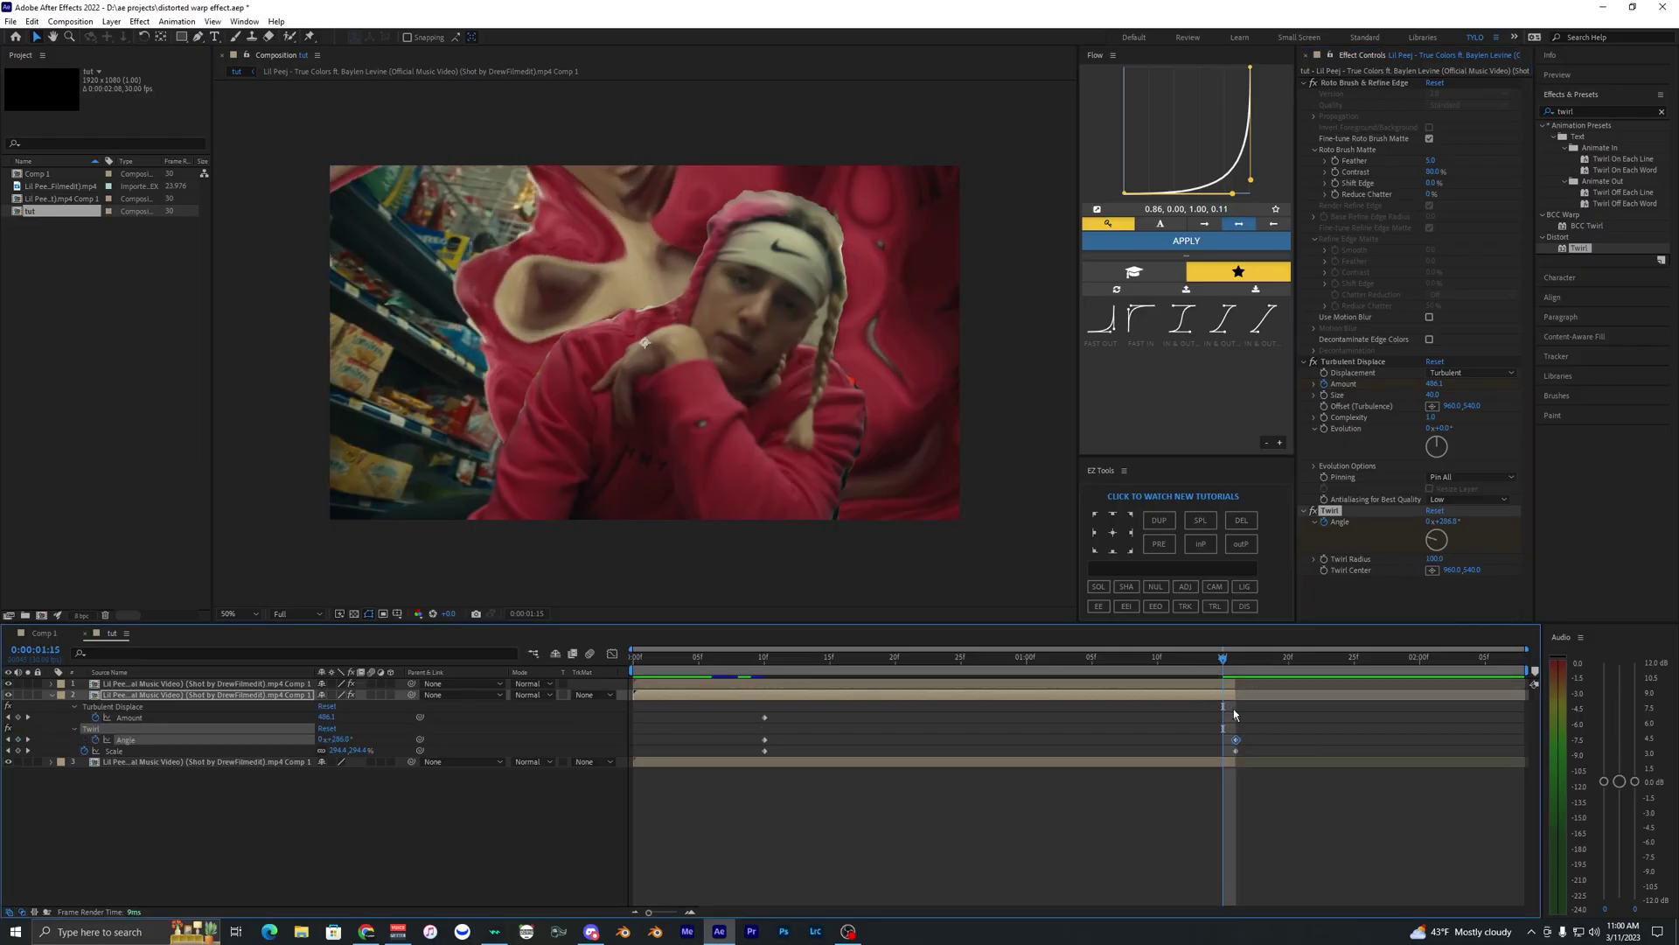
Step: Preview the twirl animation from near the start of the composition
click(766, 663)
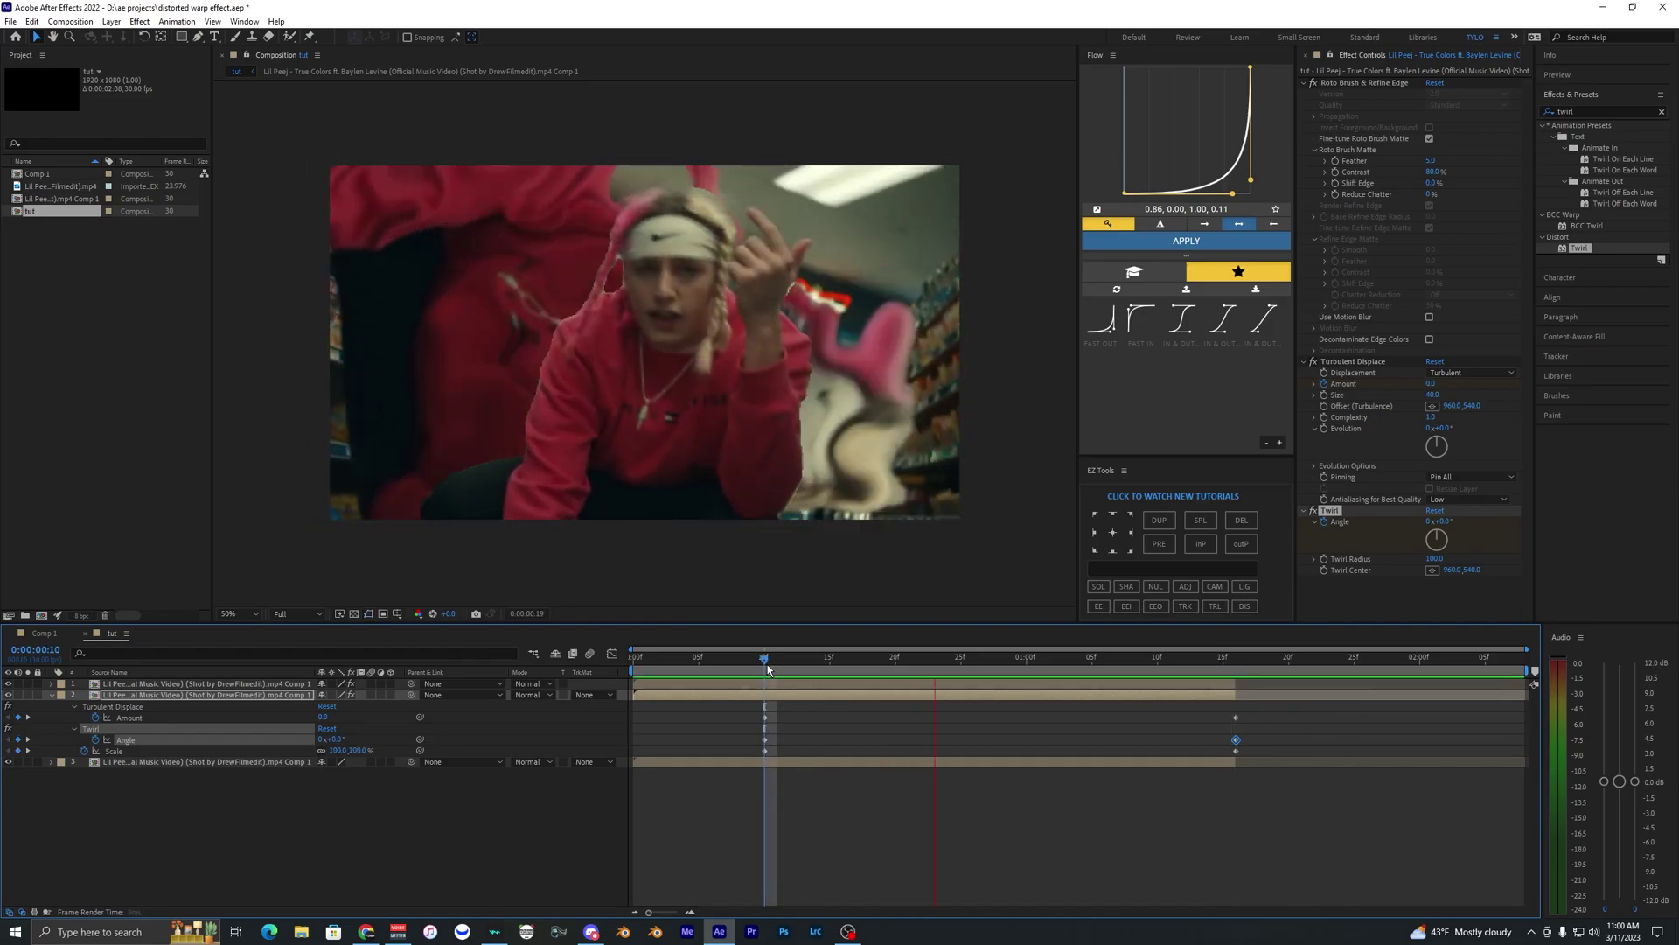
drag(768, 663, 663, 674)
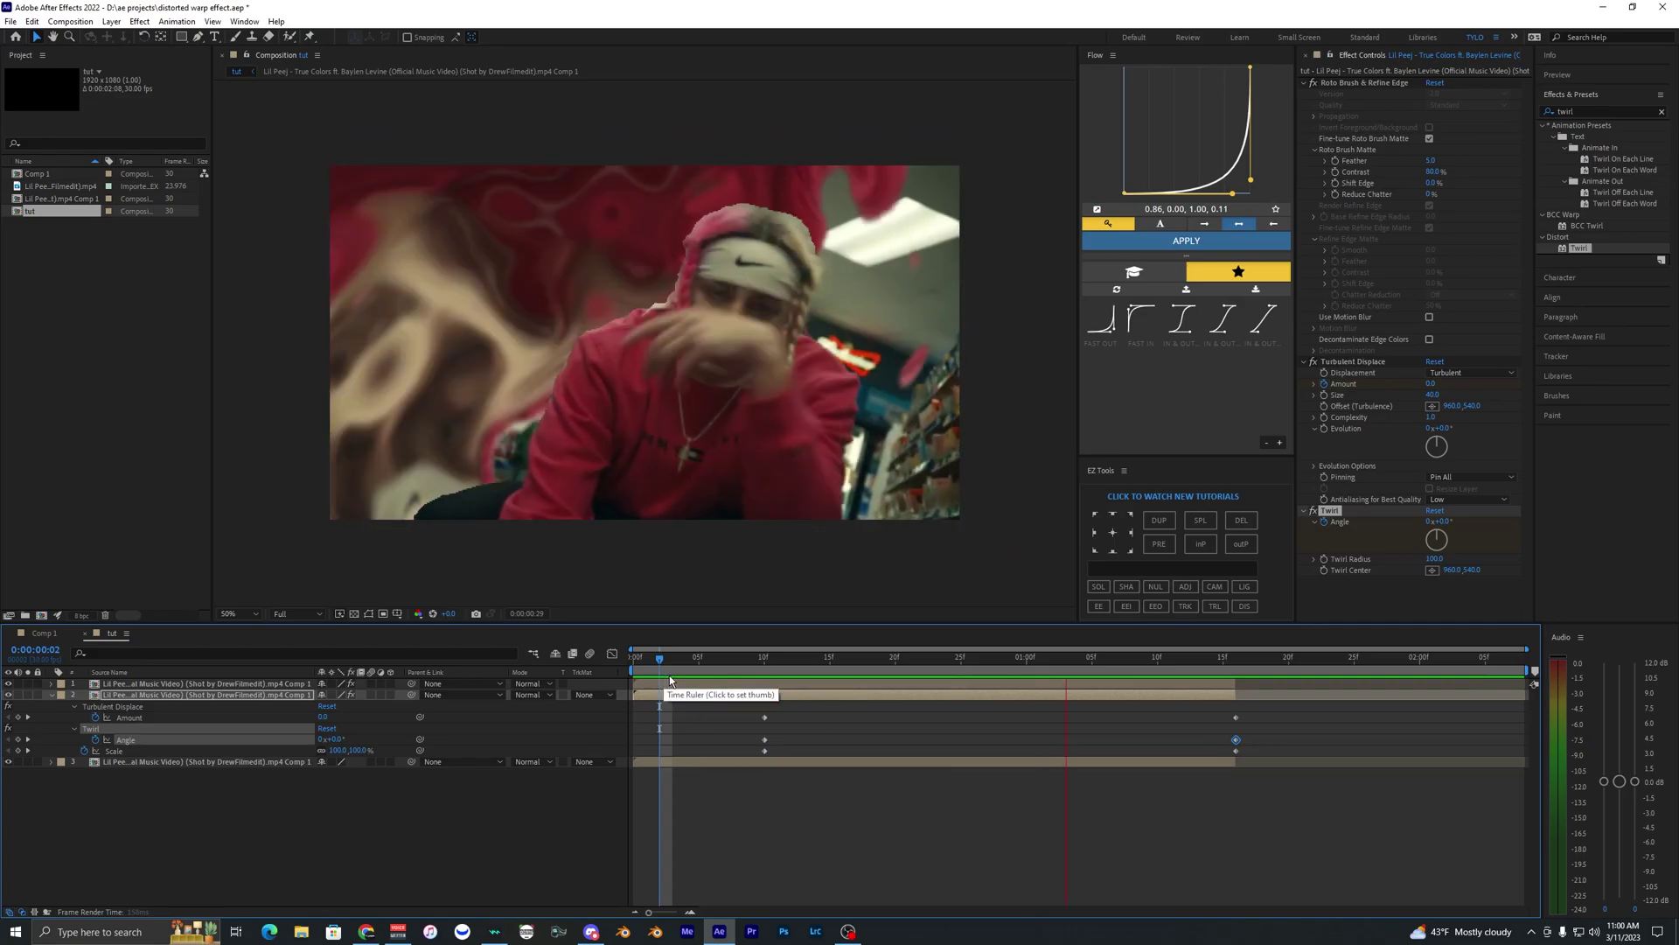
click(740, 679)
click(854, 680)
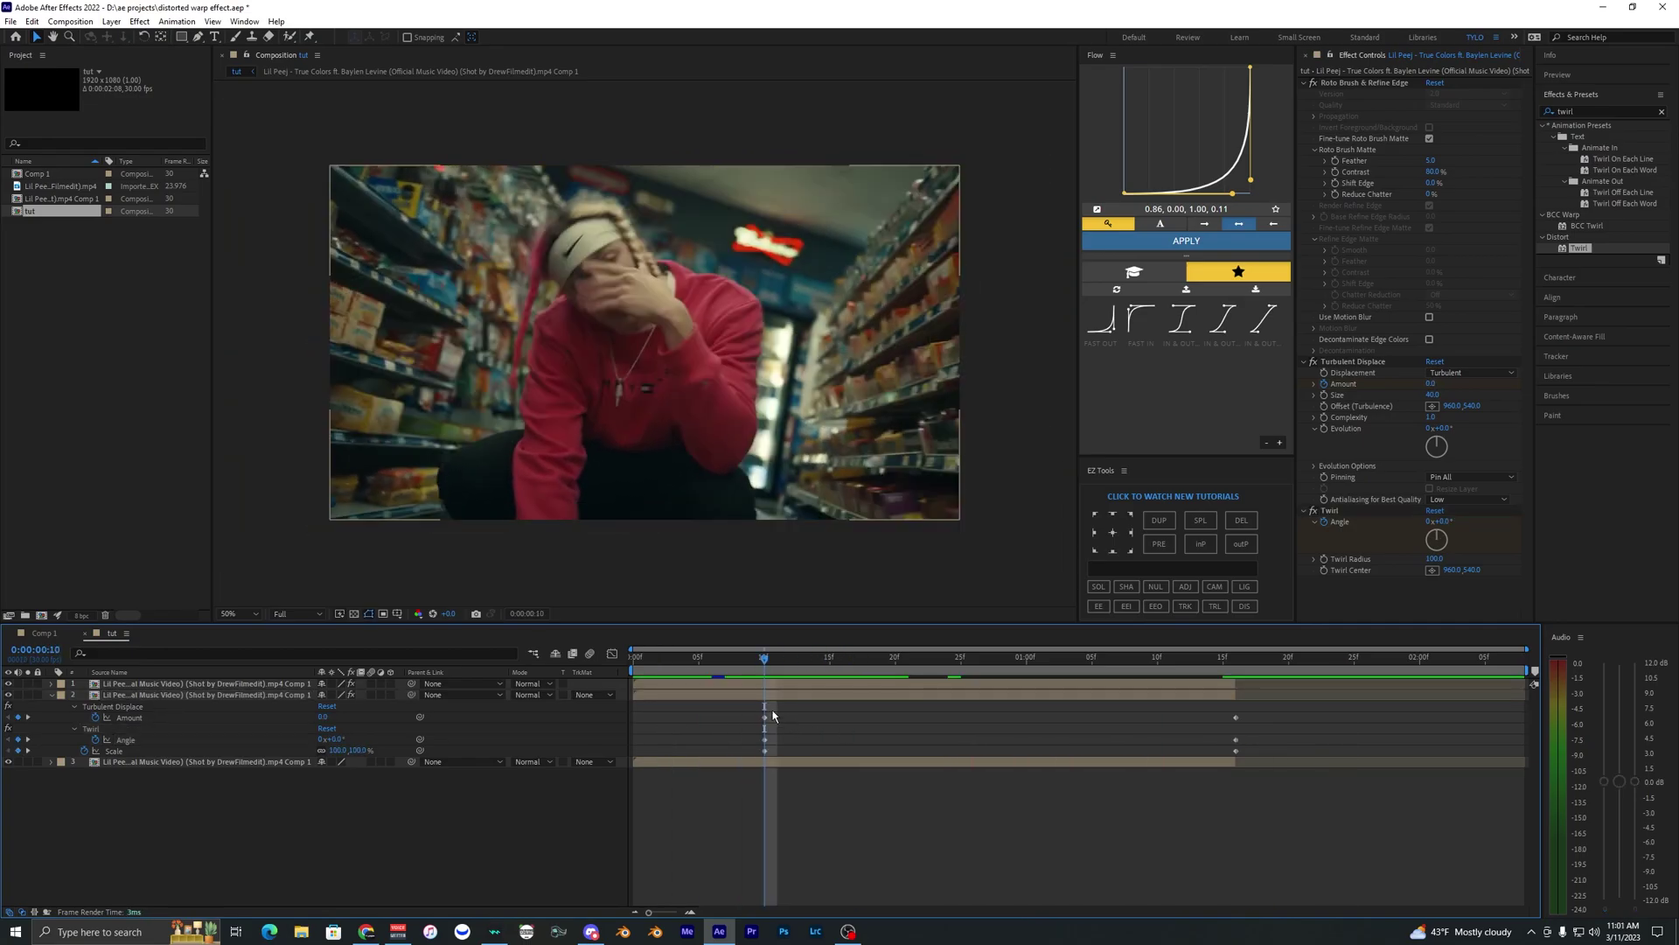
Step: Apply Easy Ease to all Turbulent Displace amount, Twirl angle and scale keyframes on the middle layer
click(781, 695)
click(804, 716)
drag(1277, 702, 743, 767)
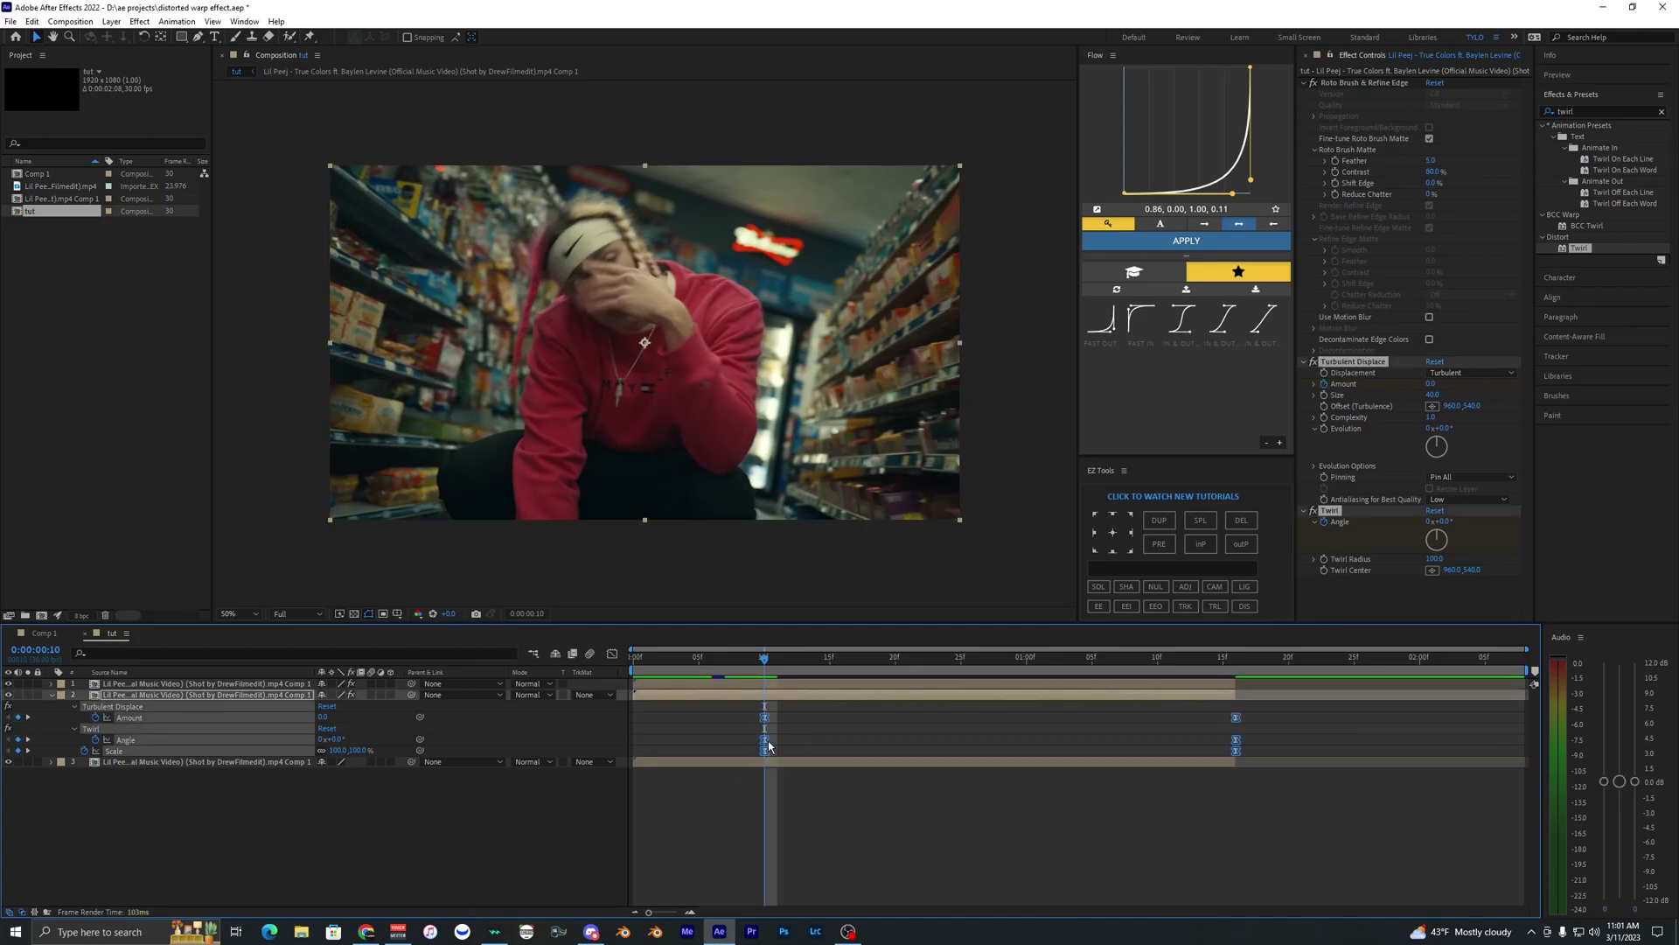
right_click(765, 749)
mouse_move(832, 737)
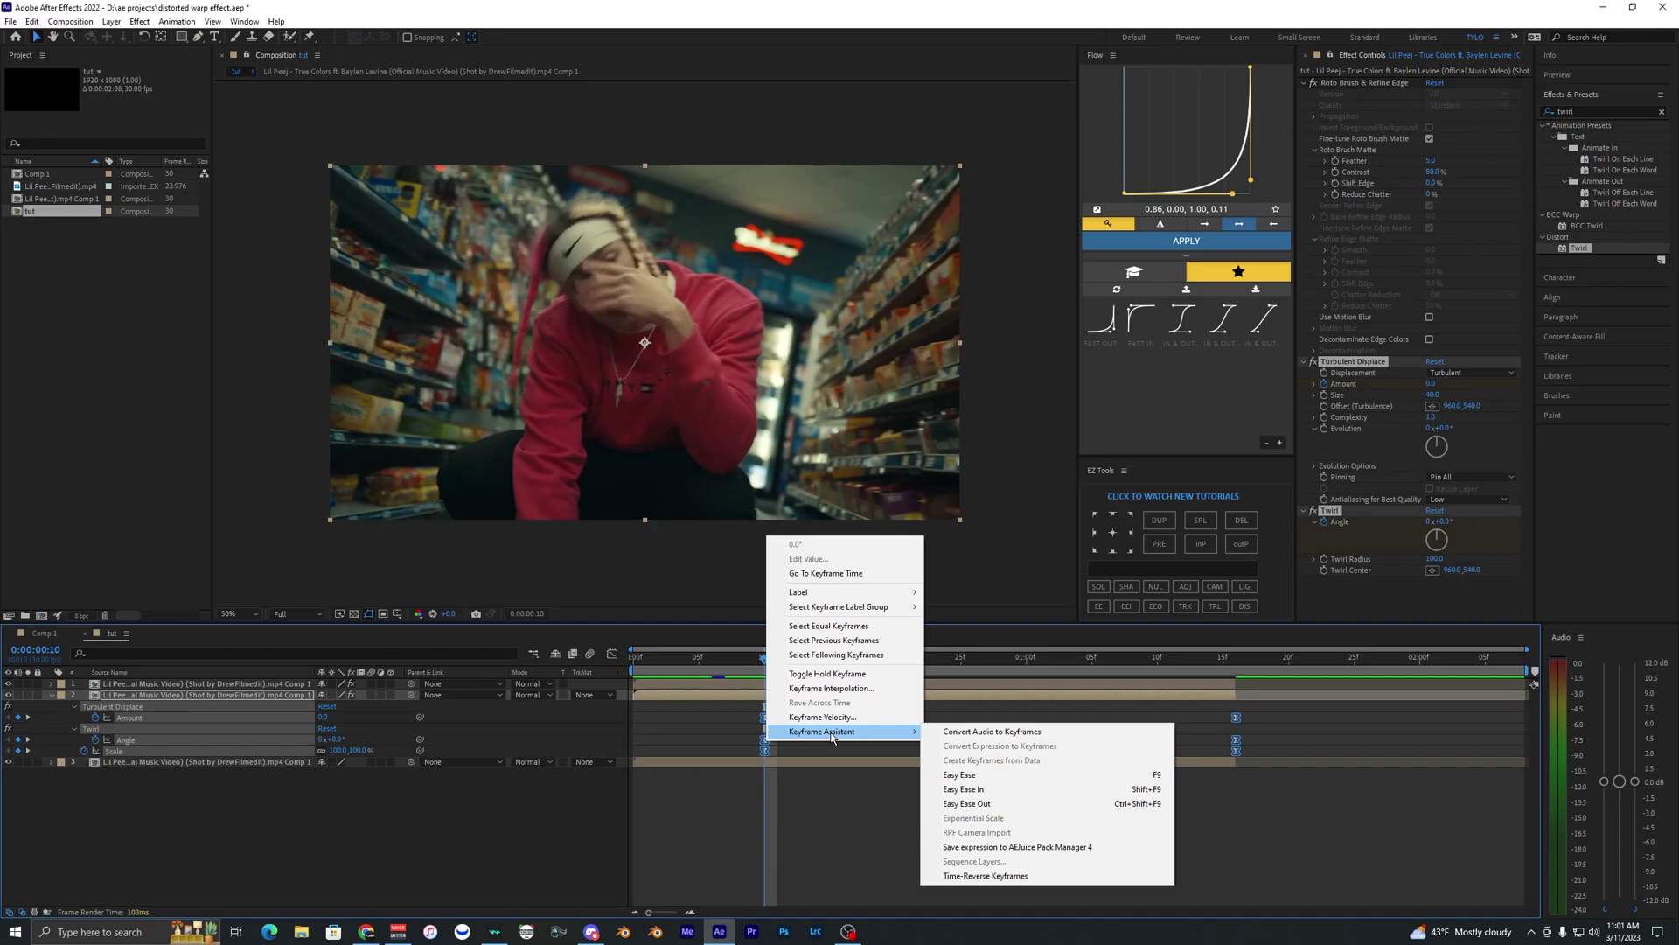
click(1014, 775)
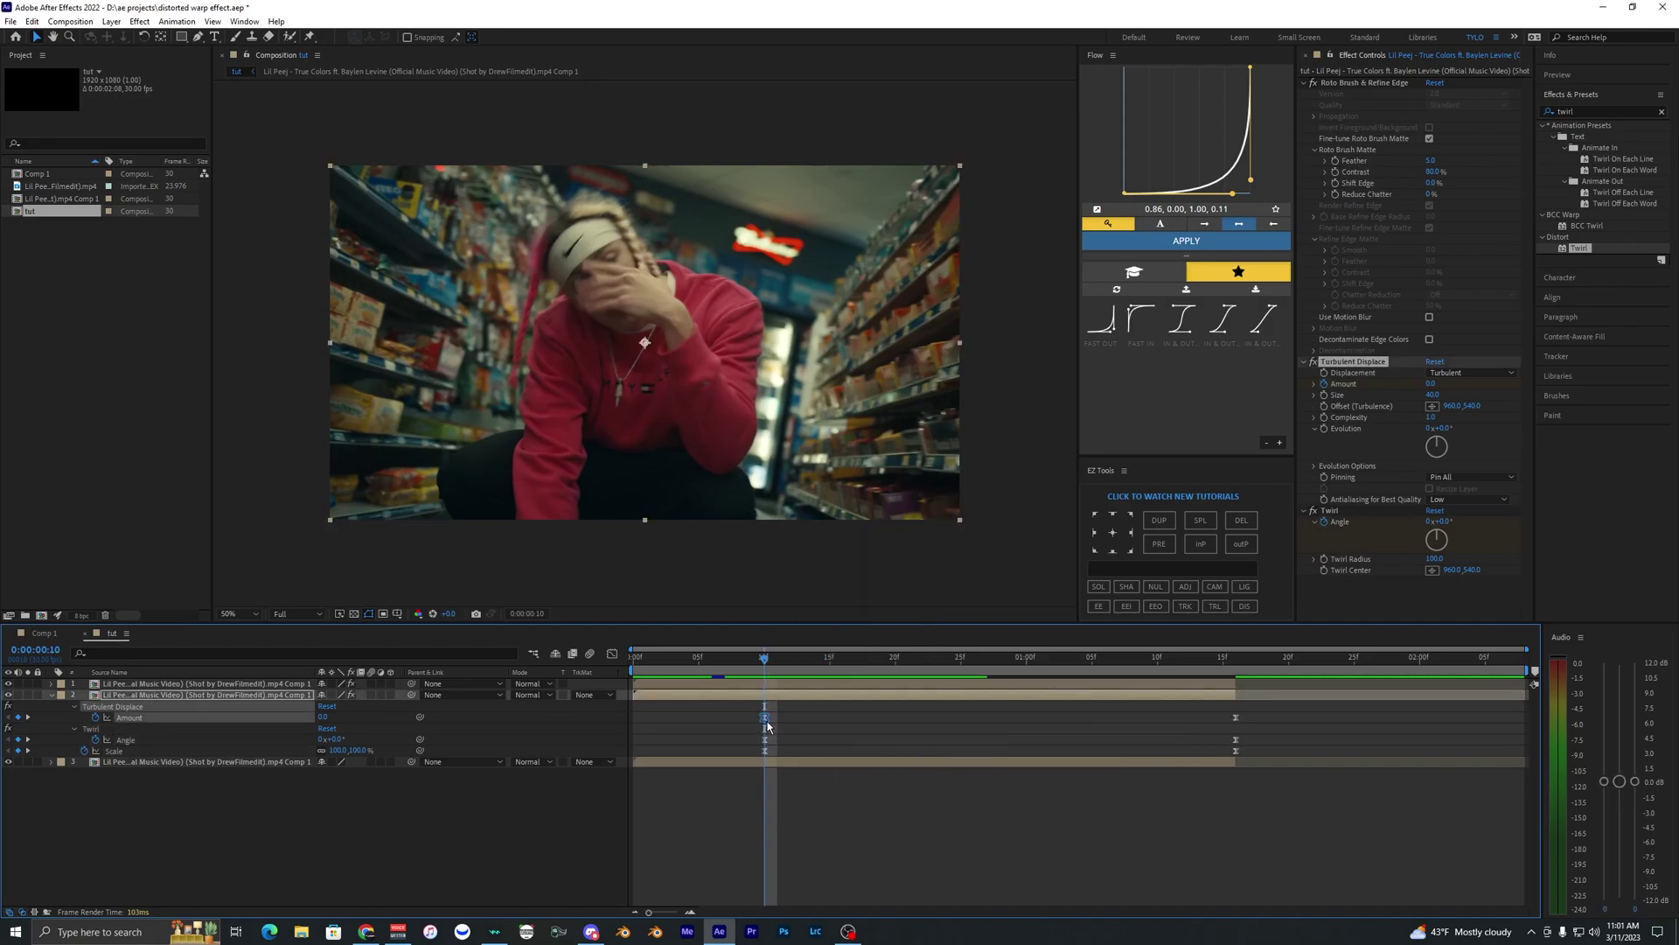
Step: Reshape the Turbulent Displace amount's value curve so it starts slowly and rises steeply into the last keyframe
click(787, 727)
click(763, 717)
key(shift+F3)
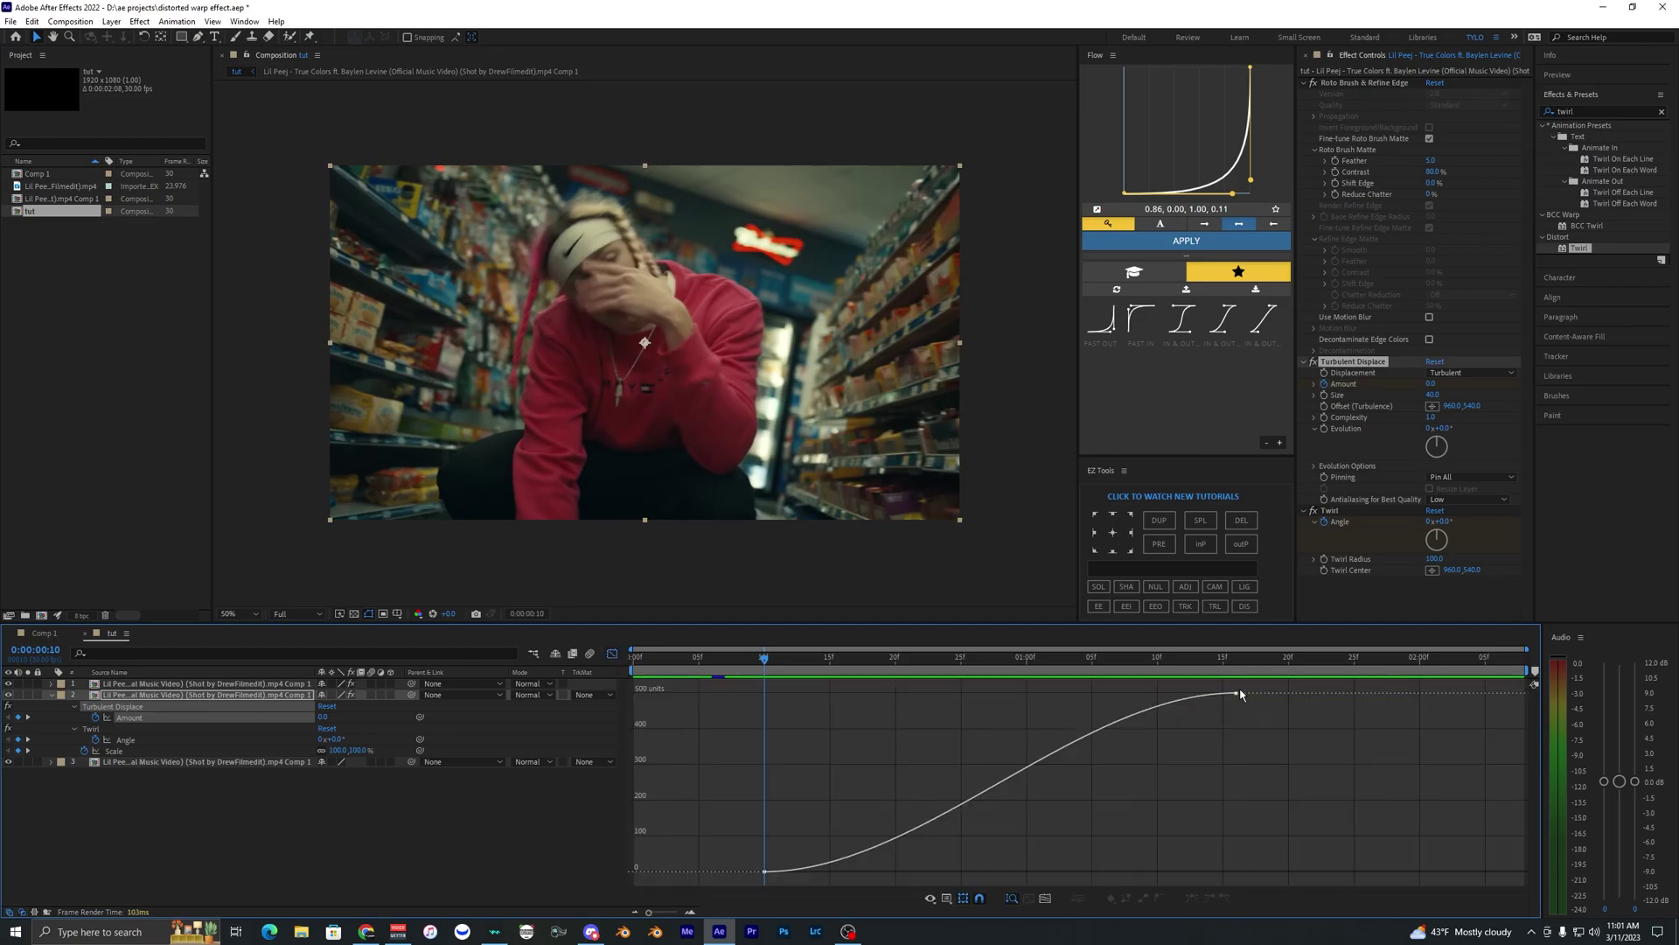
click(1239, 693)
drag(1062, 299, 1632, 595)
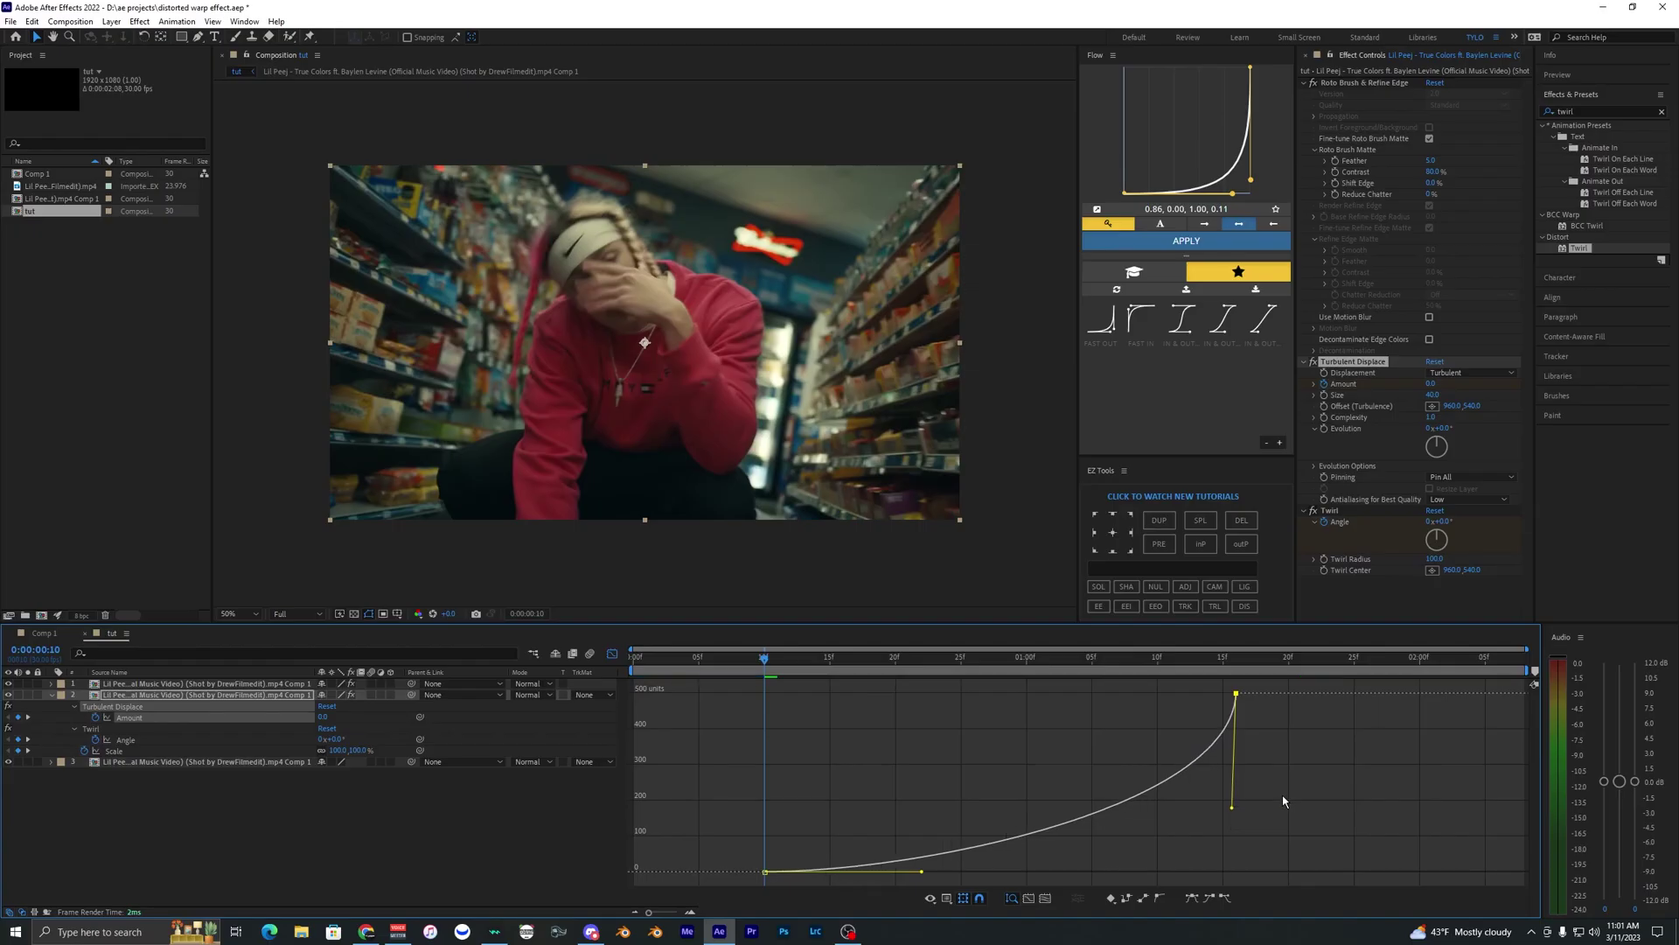
drag(1283, 801, 1209, 770)
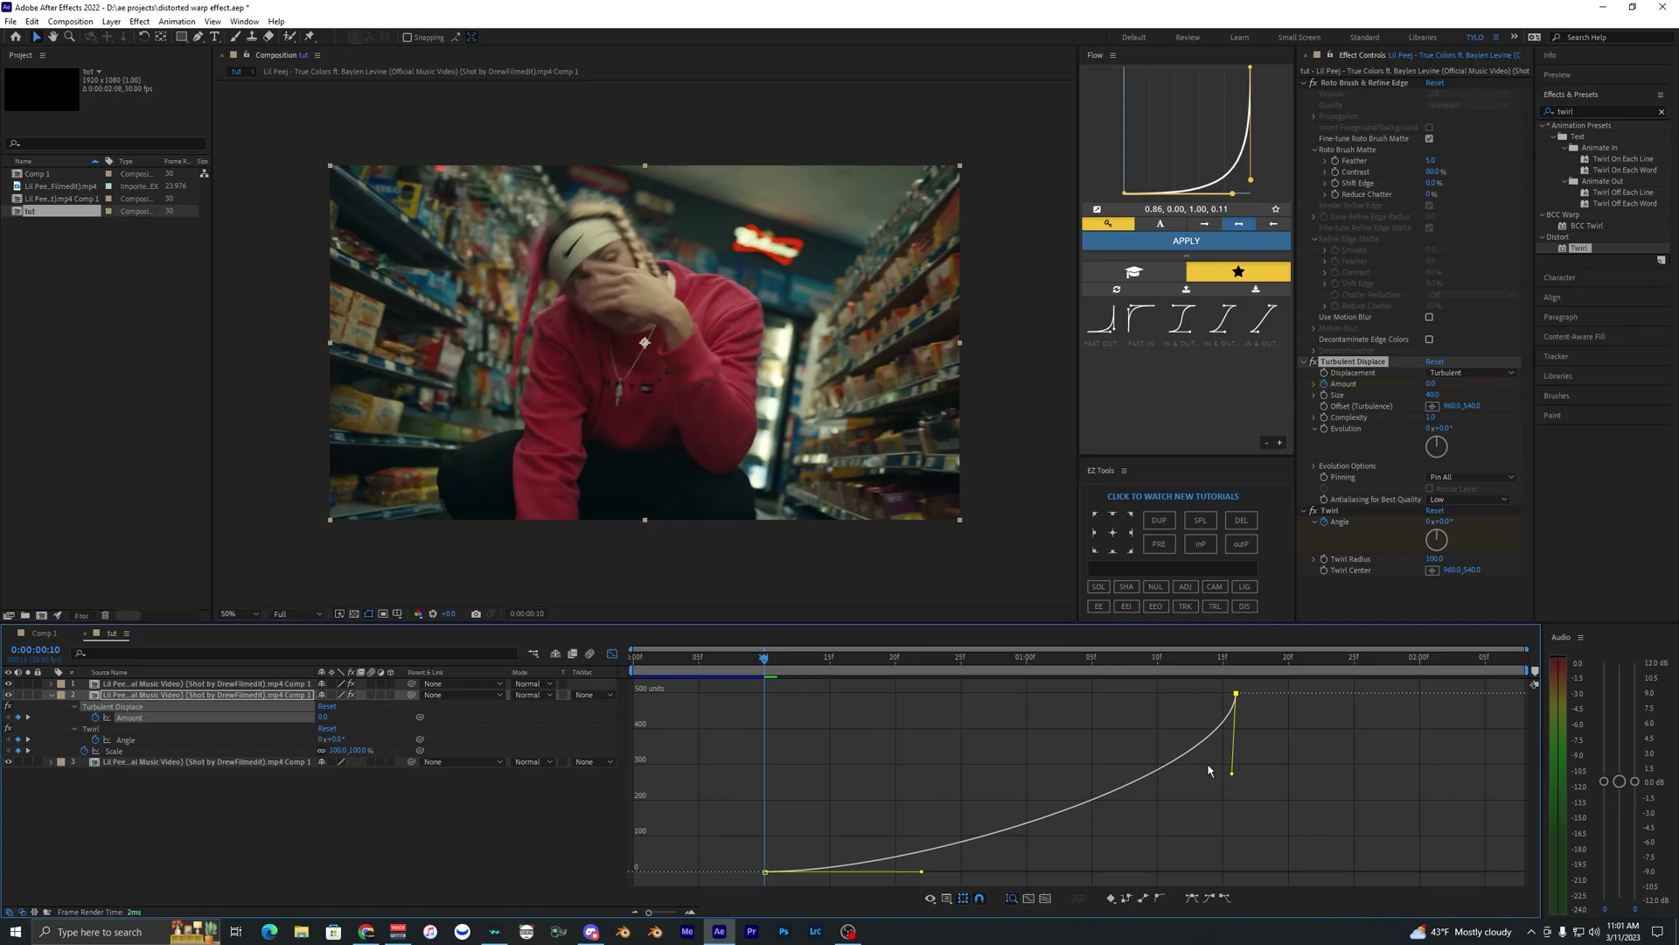
click(613, 653)
Step: Reshape the Twirl angle and scale value curves to accelerate toward their last keyframes, and play the result
click(1236, 739)
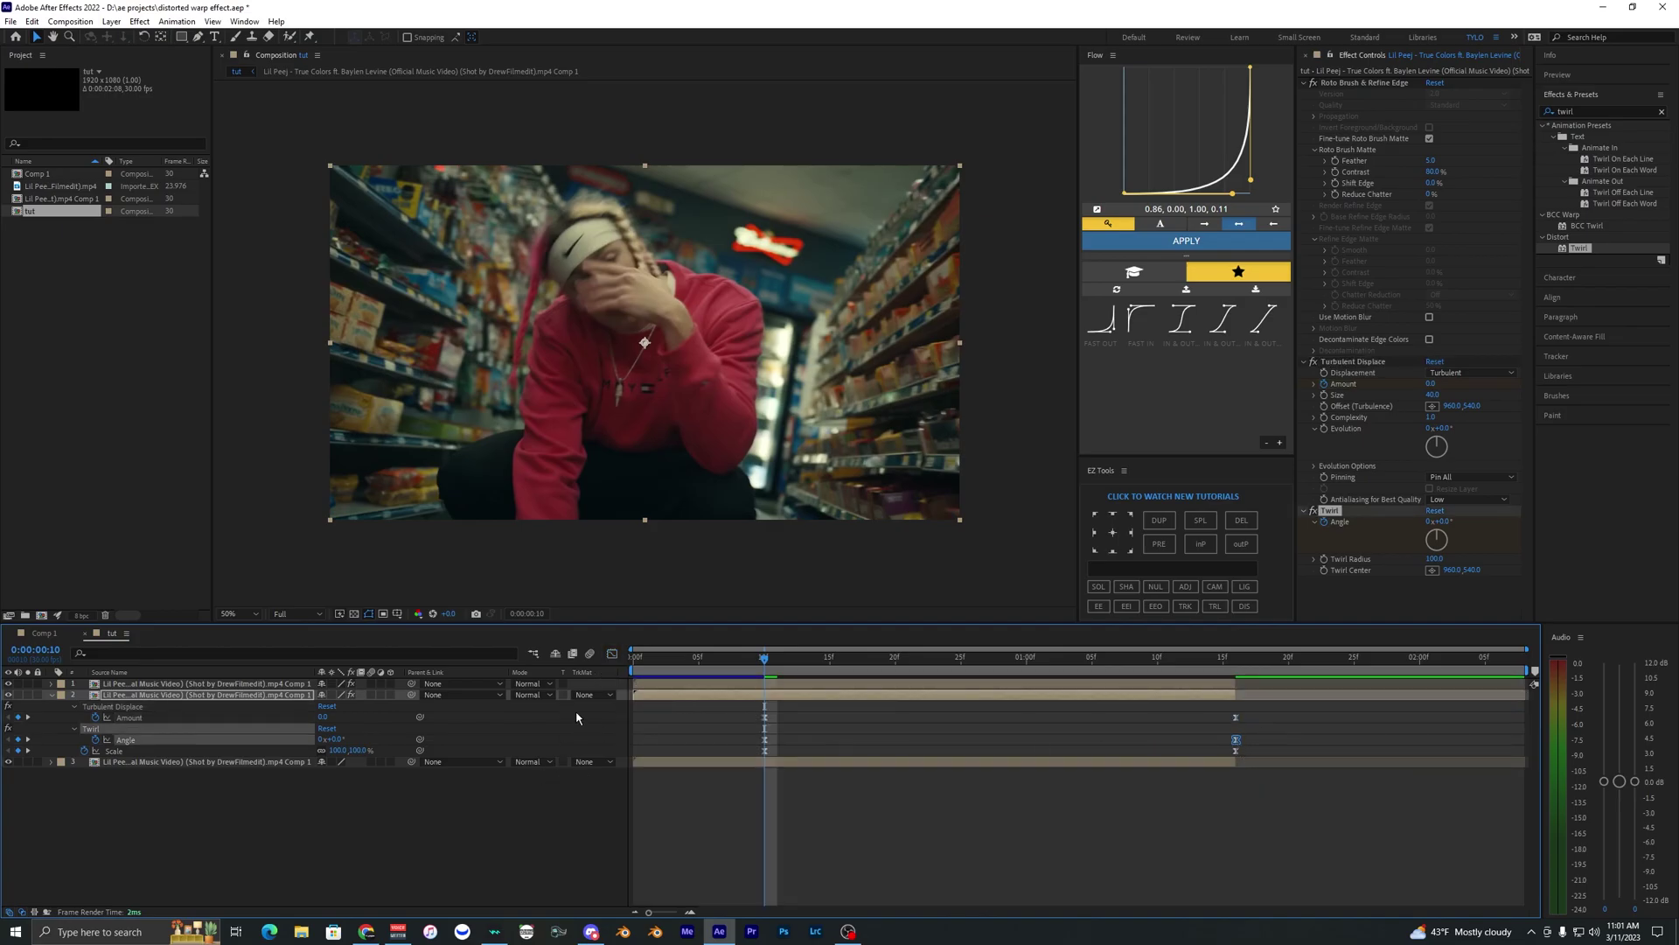
key(shift+F3)
click(612, 654)
click(614, 654)
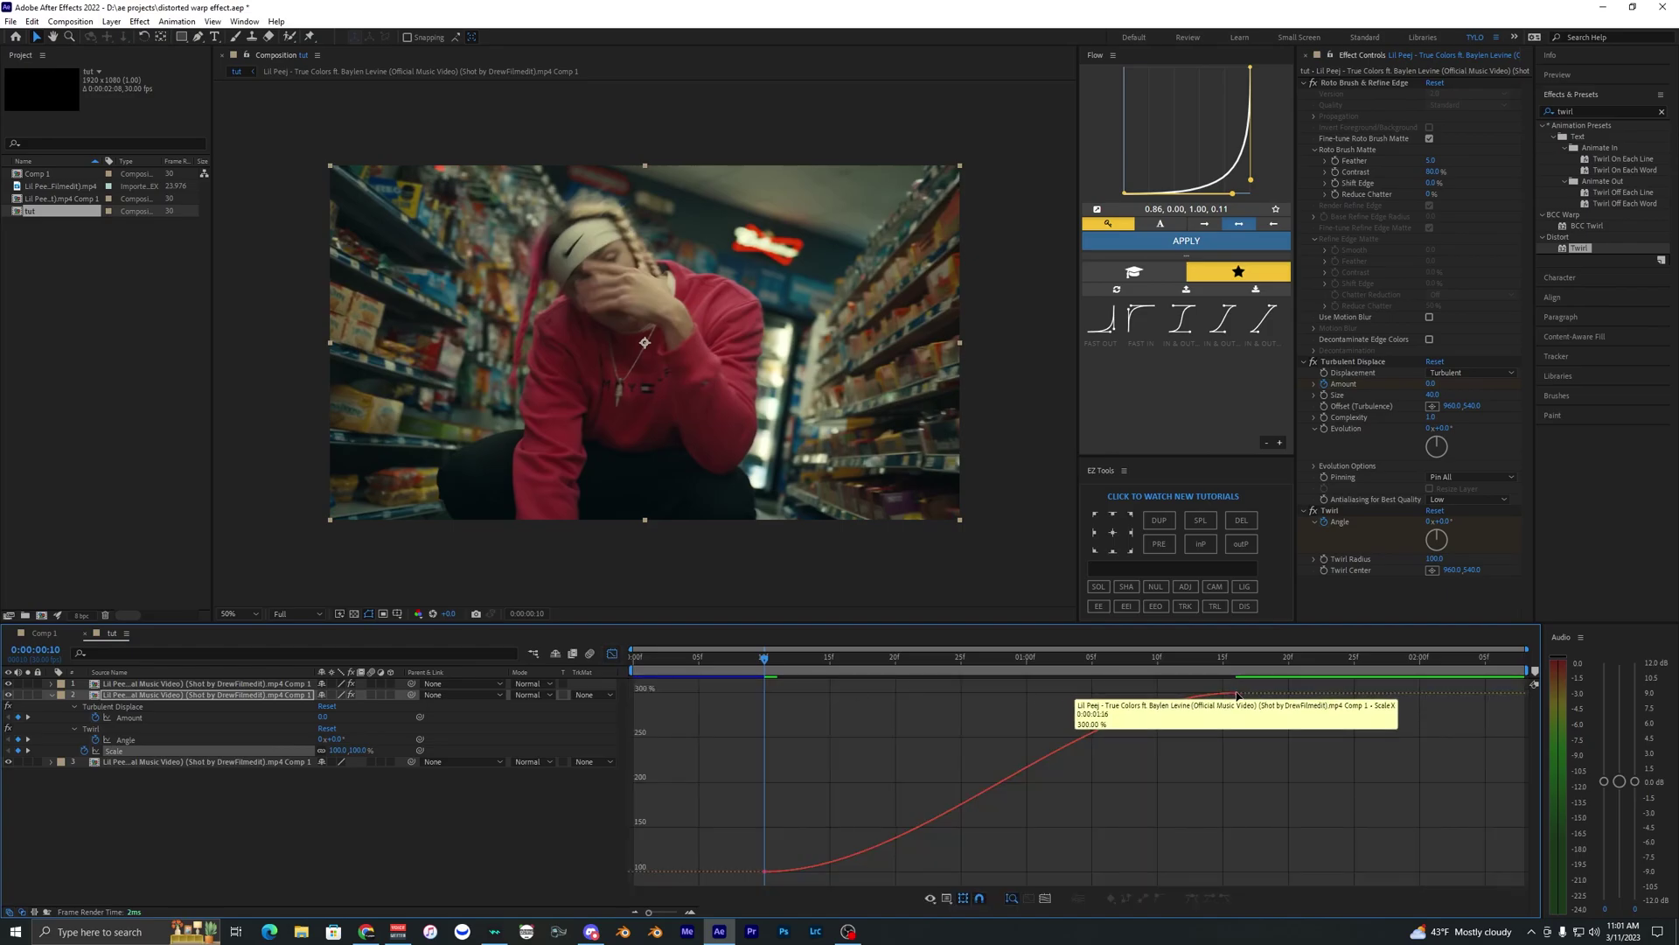
click(1236, 694)
click(612, 653)
key(space)
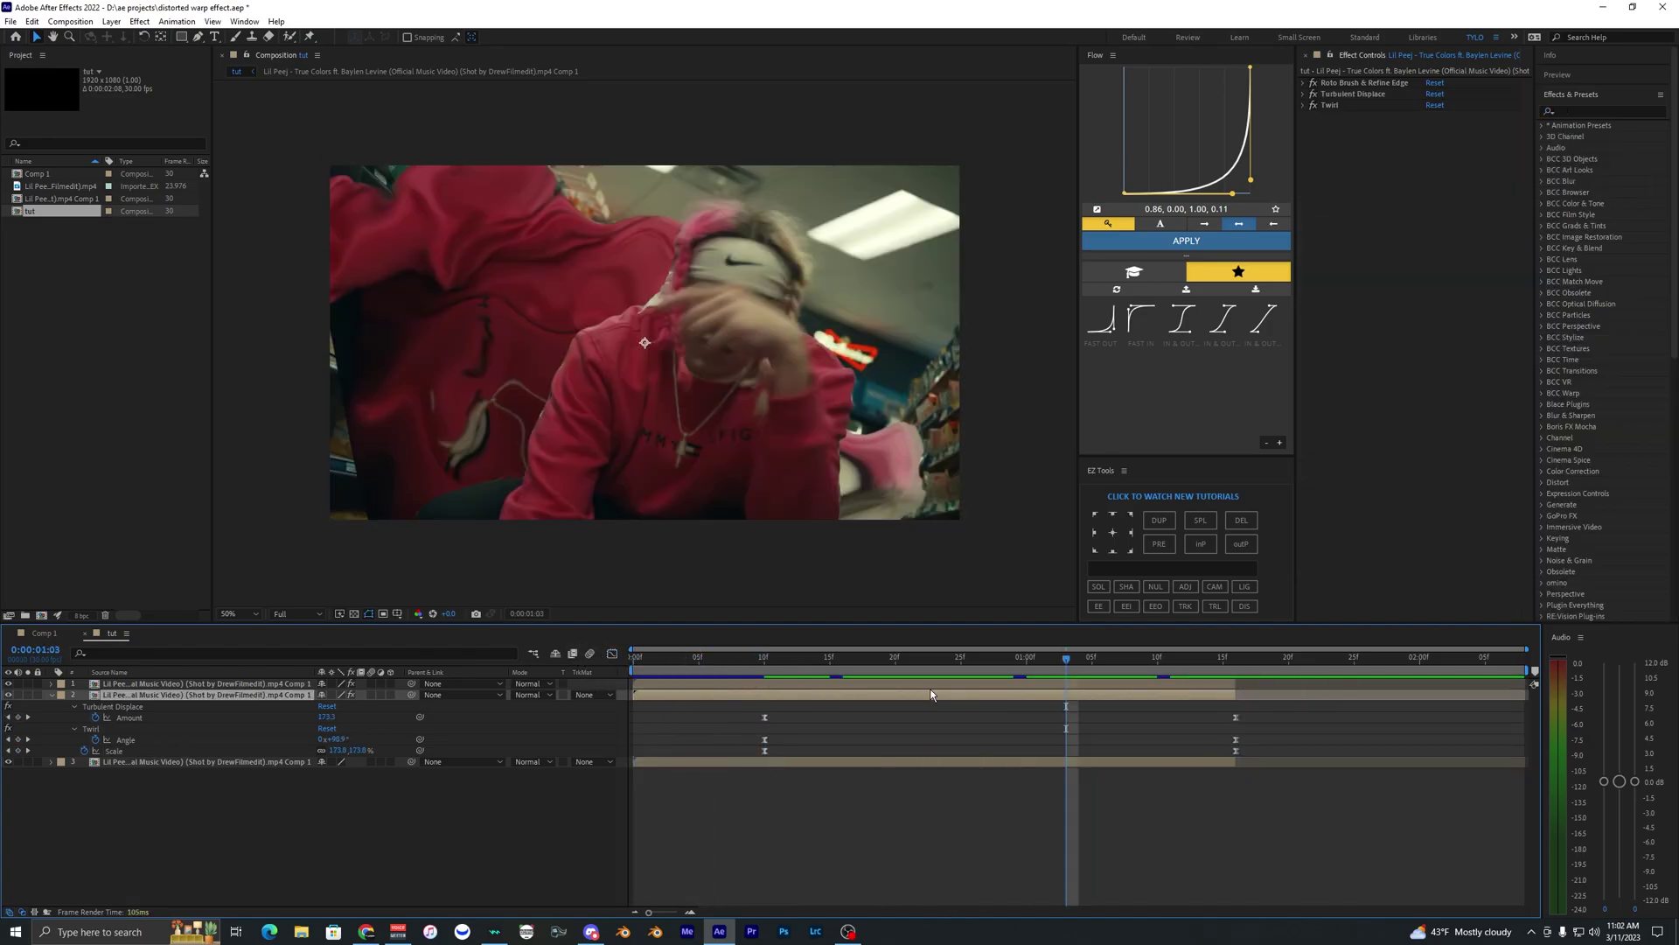
Step: Find the Stylize Glow effect and apply it to the middle layer
click(966, 687)
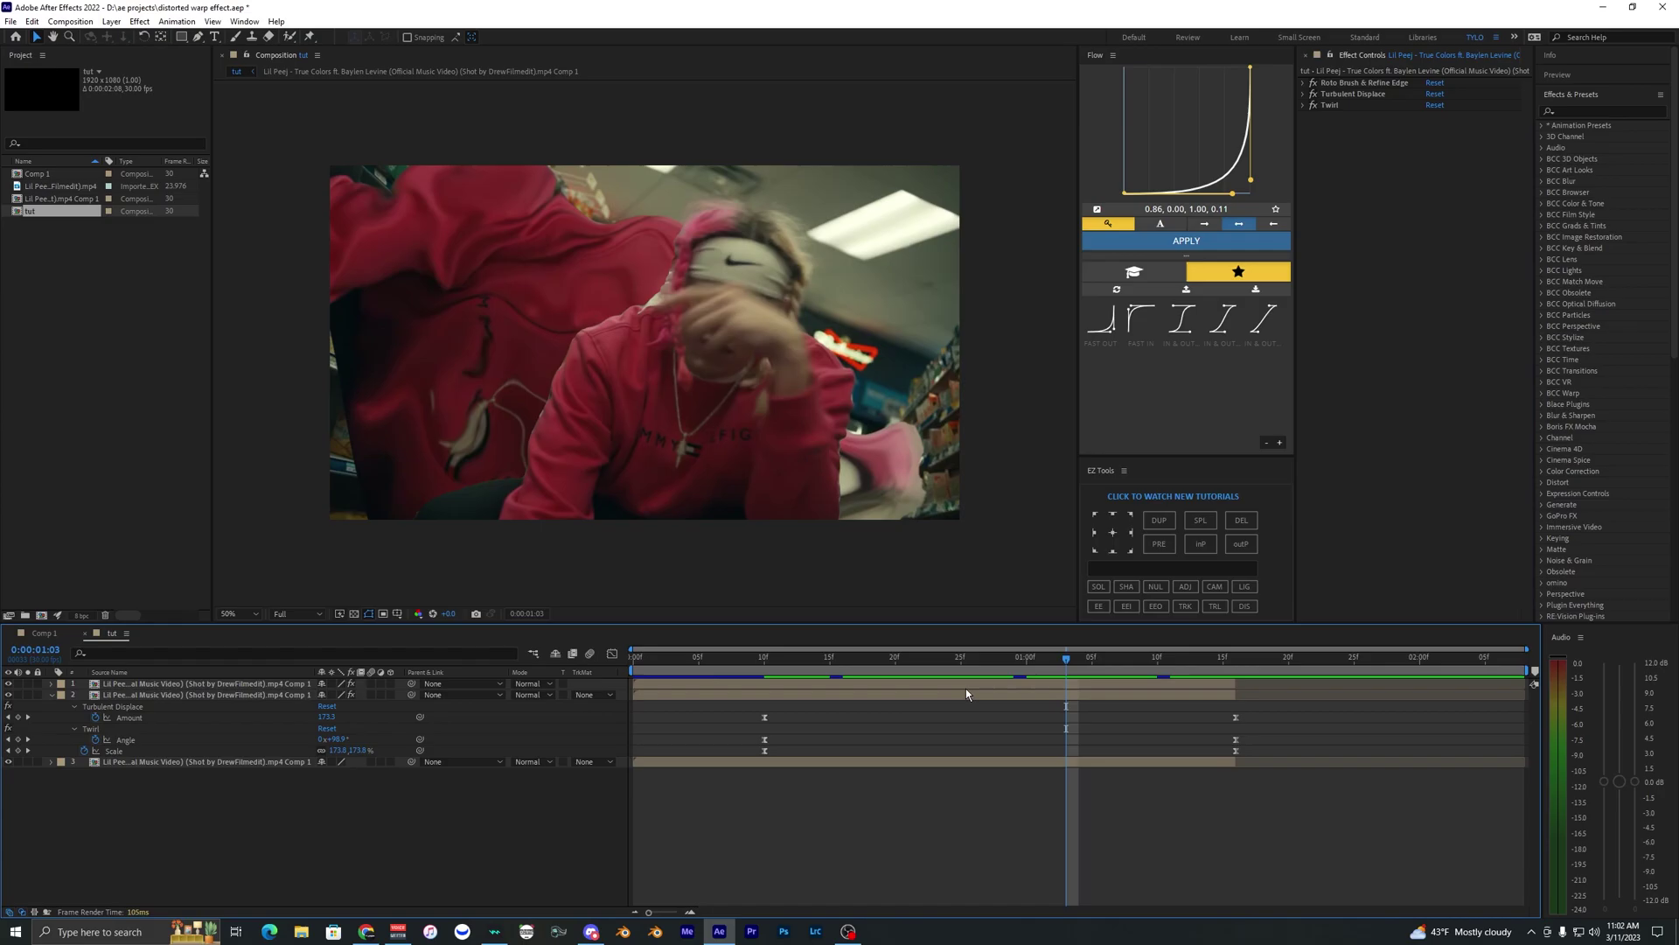
click(974, 693)
click(1571, 111)
text(glow)
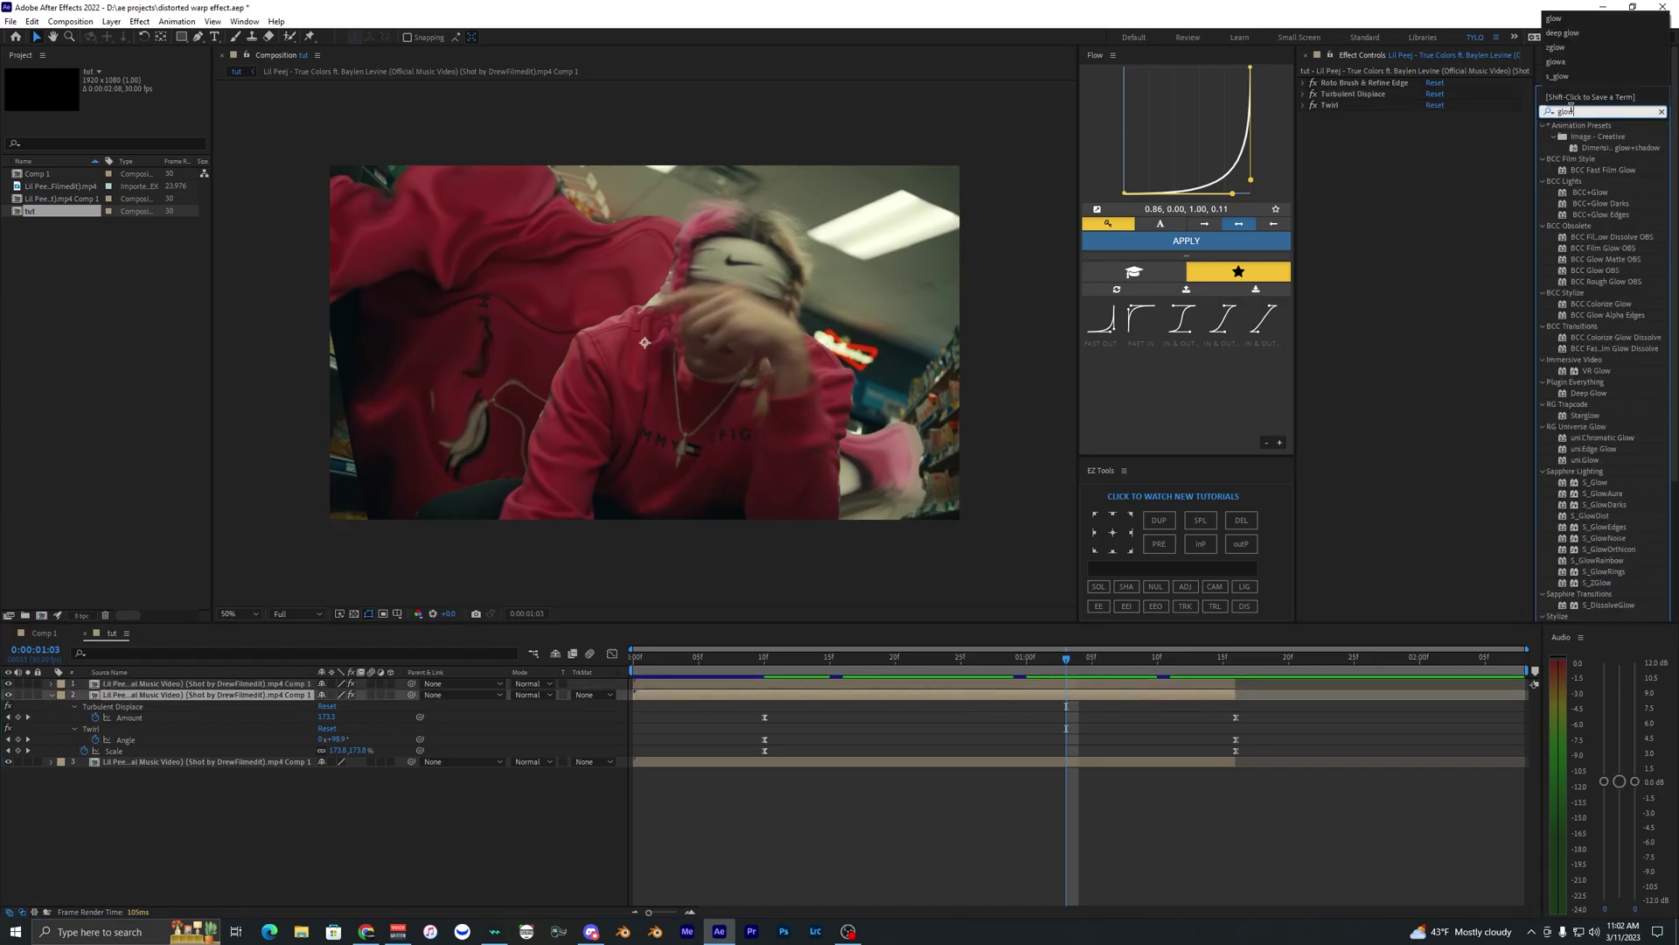
scroll(1601, 415, down, 3)
drag(1590, 446, 1399, 250)
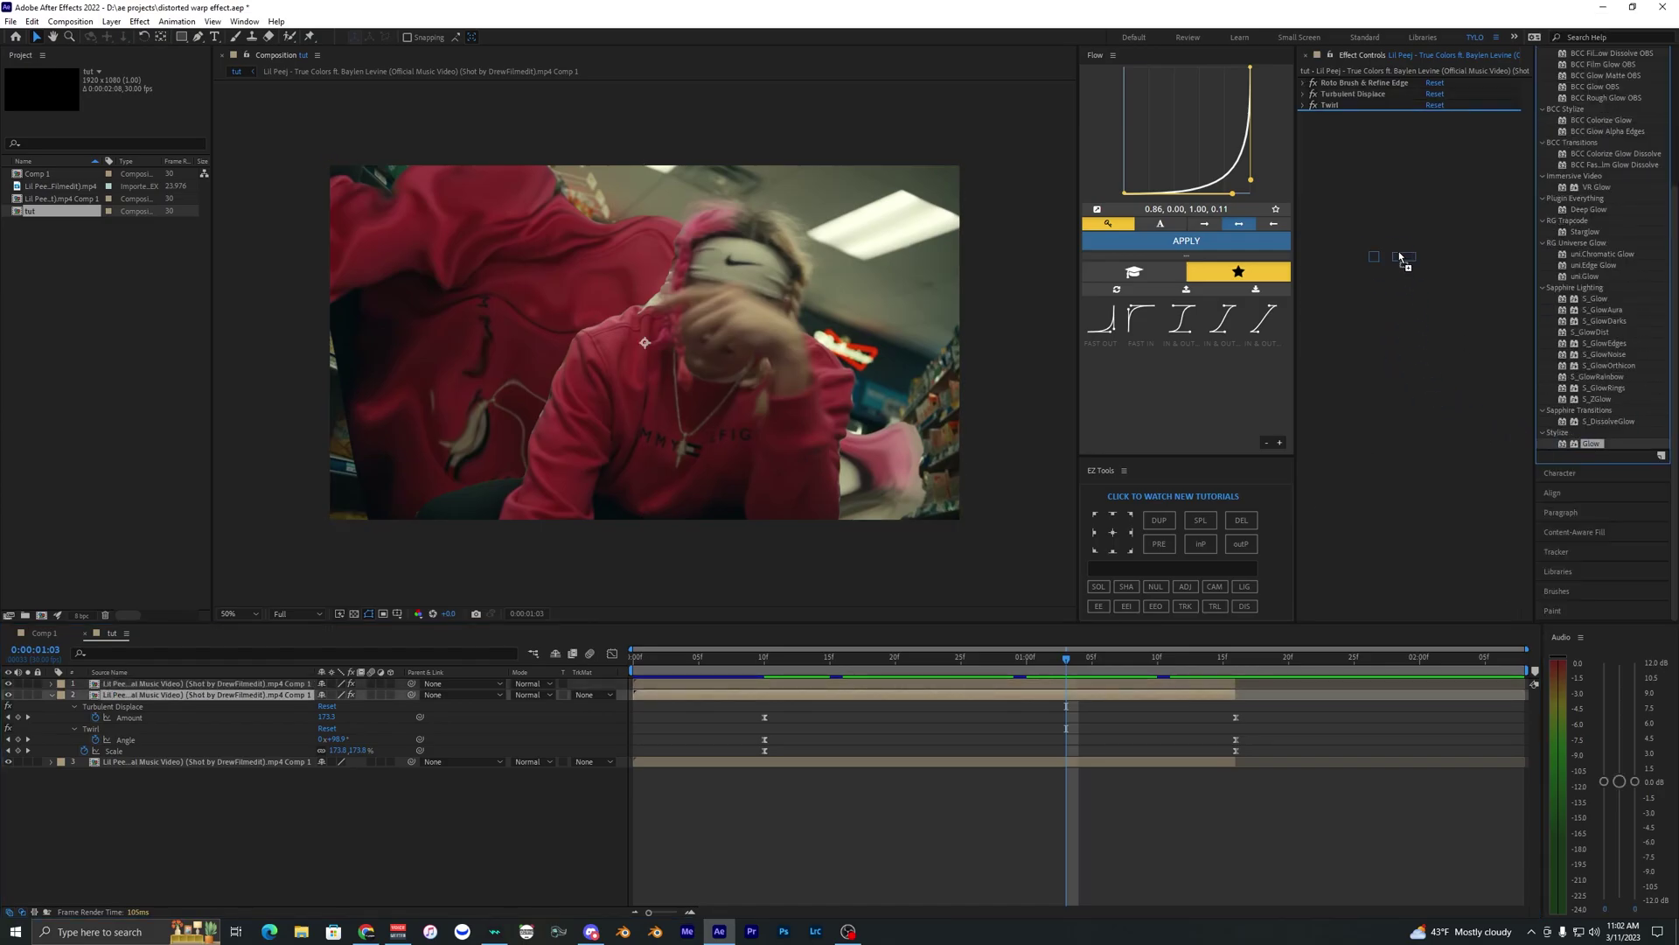
Step: Set the Glow Threshold to 30%, the Glow Radius to 100 and Glow Colors to A & B Colors
click(1438, 139)
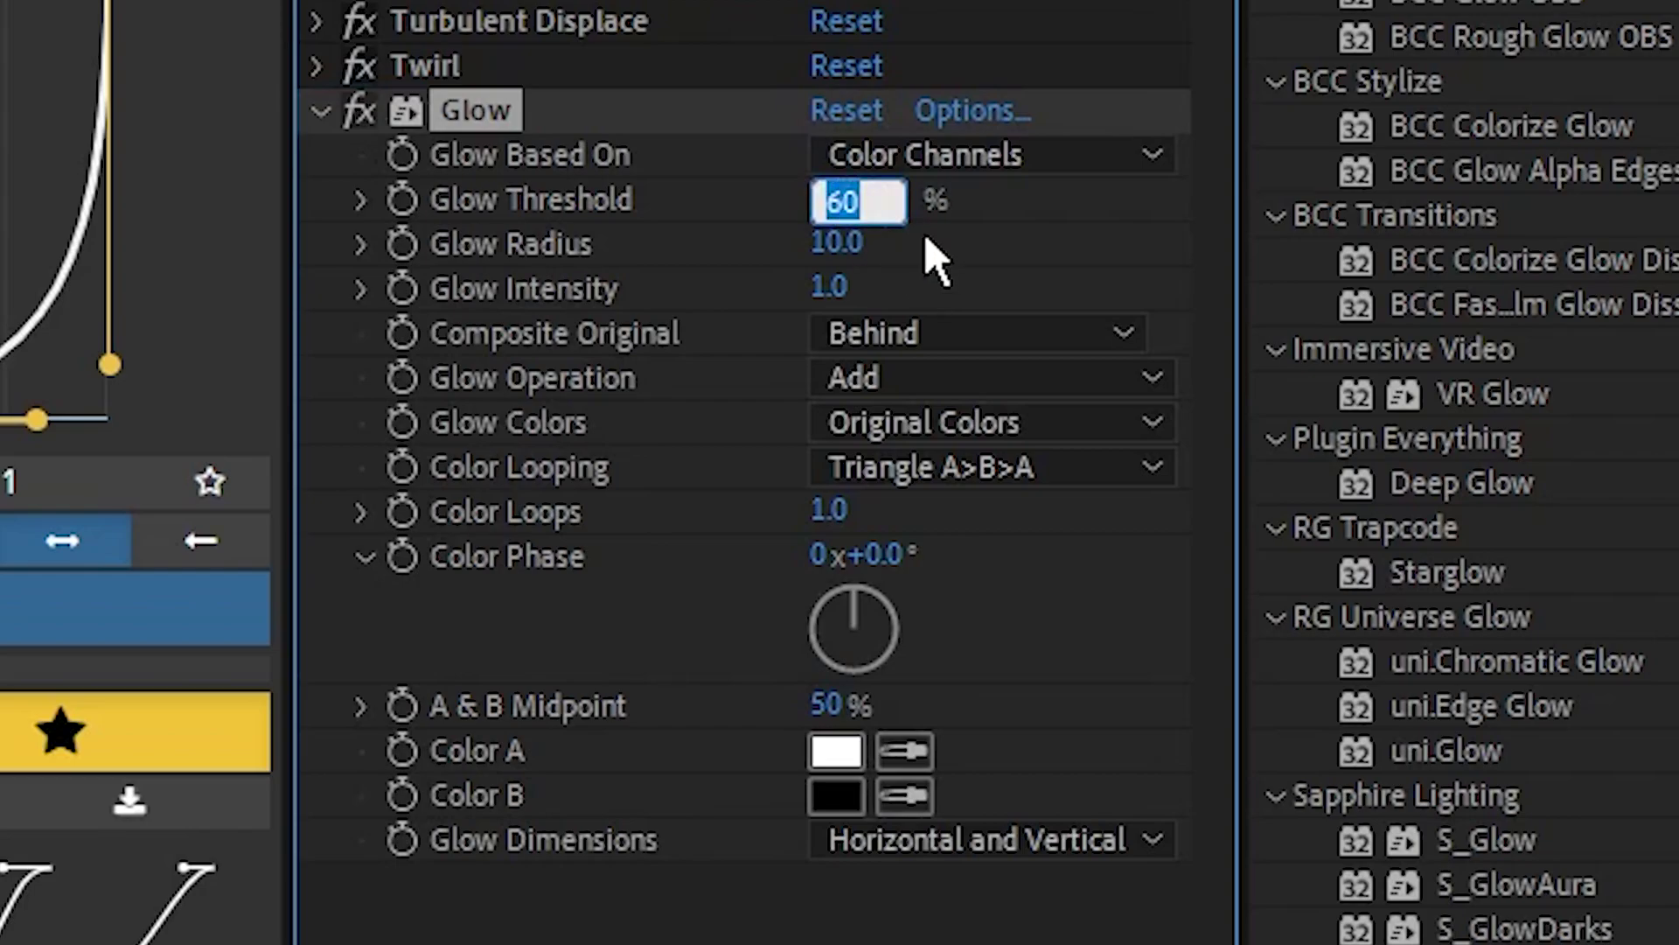
text(30)
key(Return)
click(900, 246)
text(1)
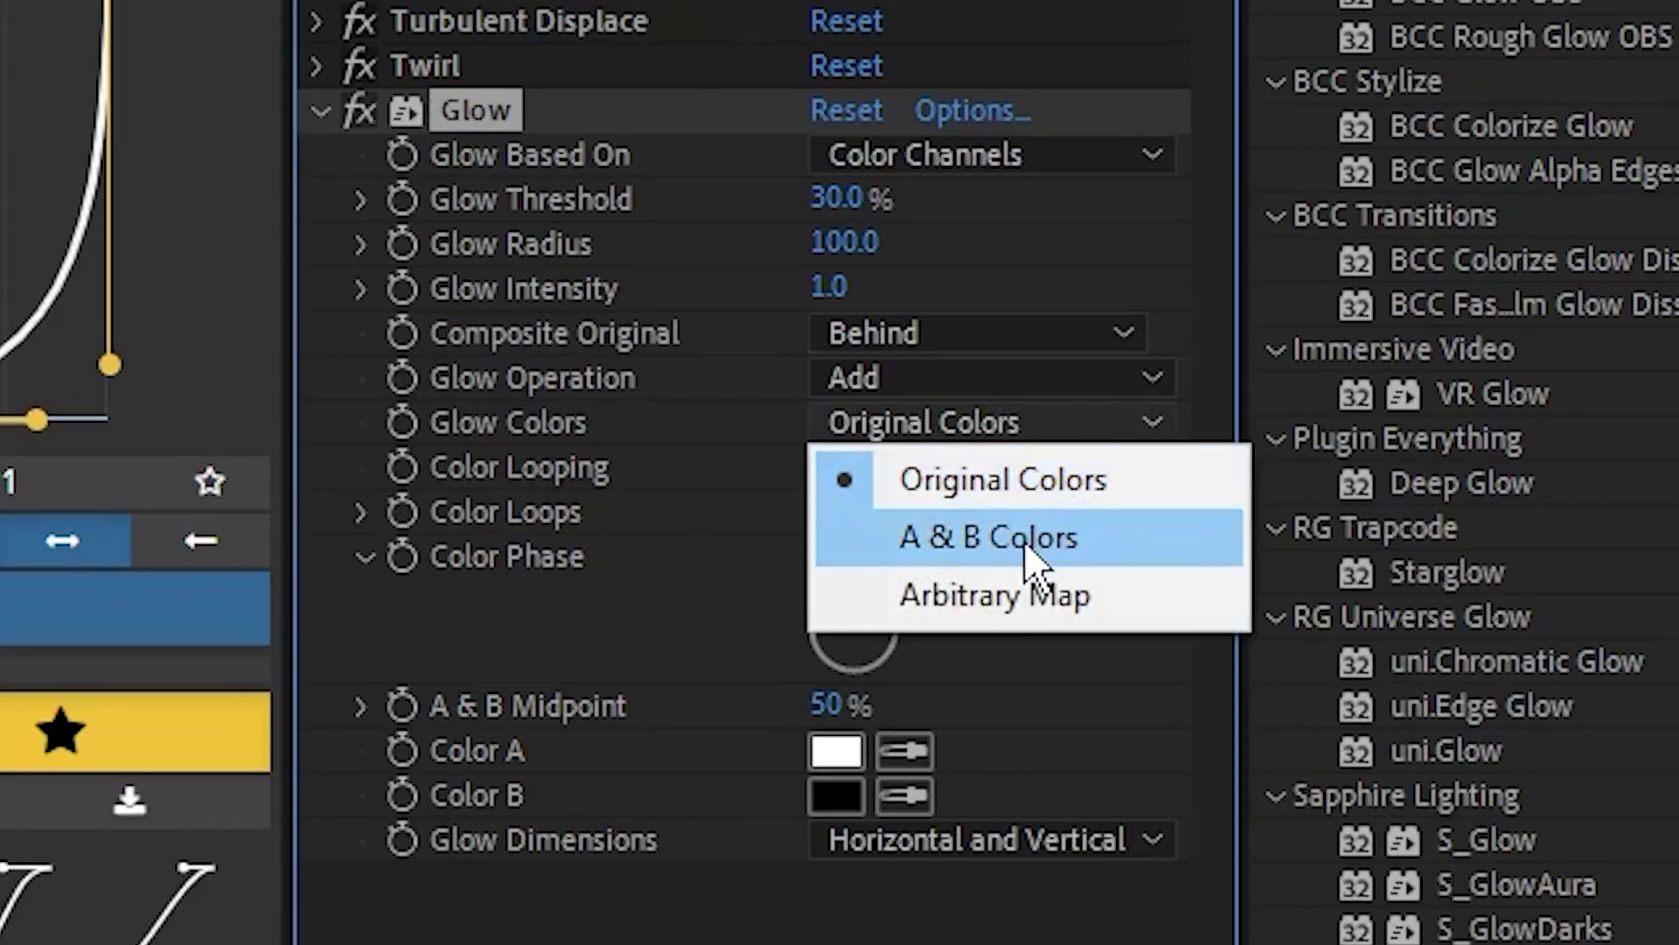
click(1135, 538)
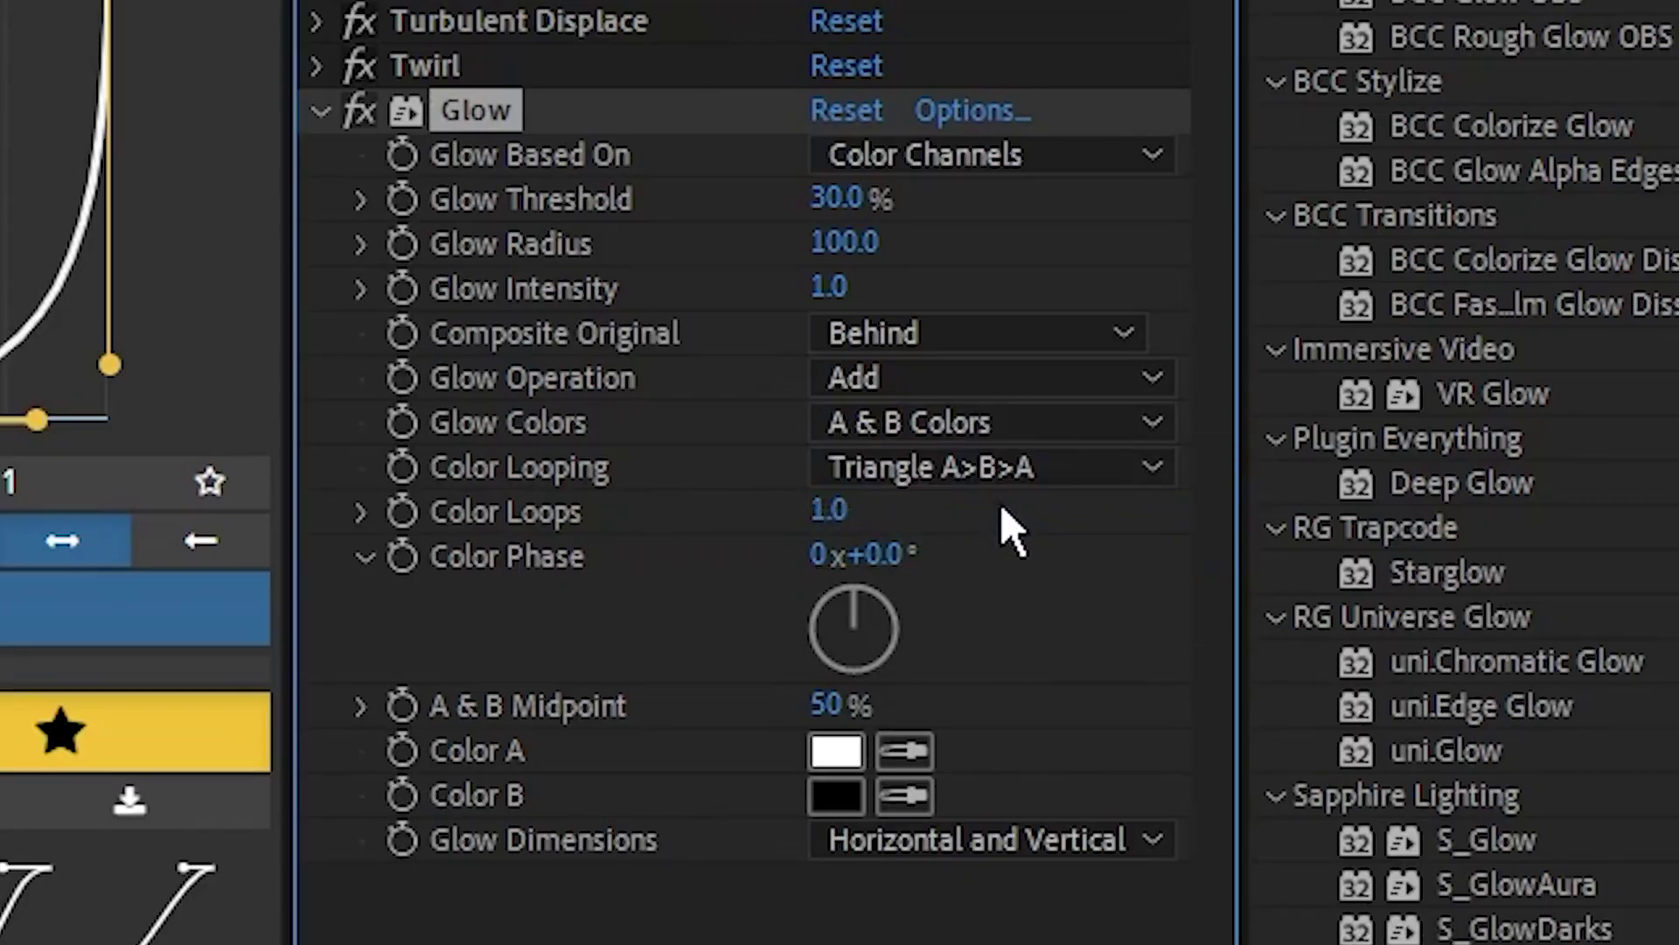
Step: Make the glow's Color A bright pink and Color B dark crimson, and lower the Glow Threshold further
click(839, 751)
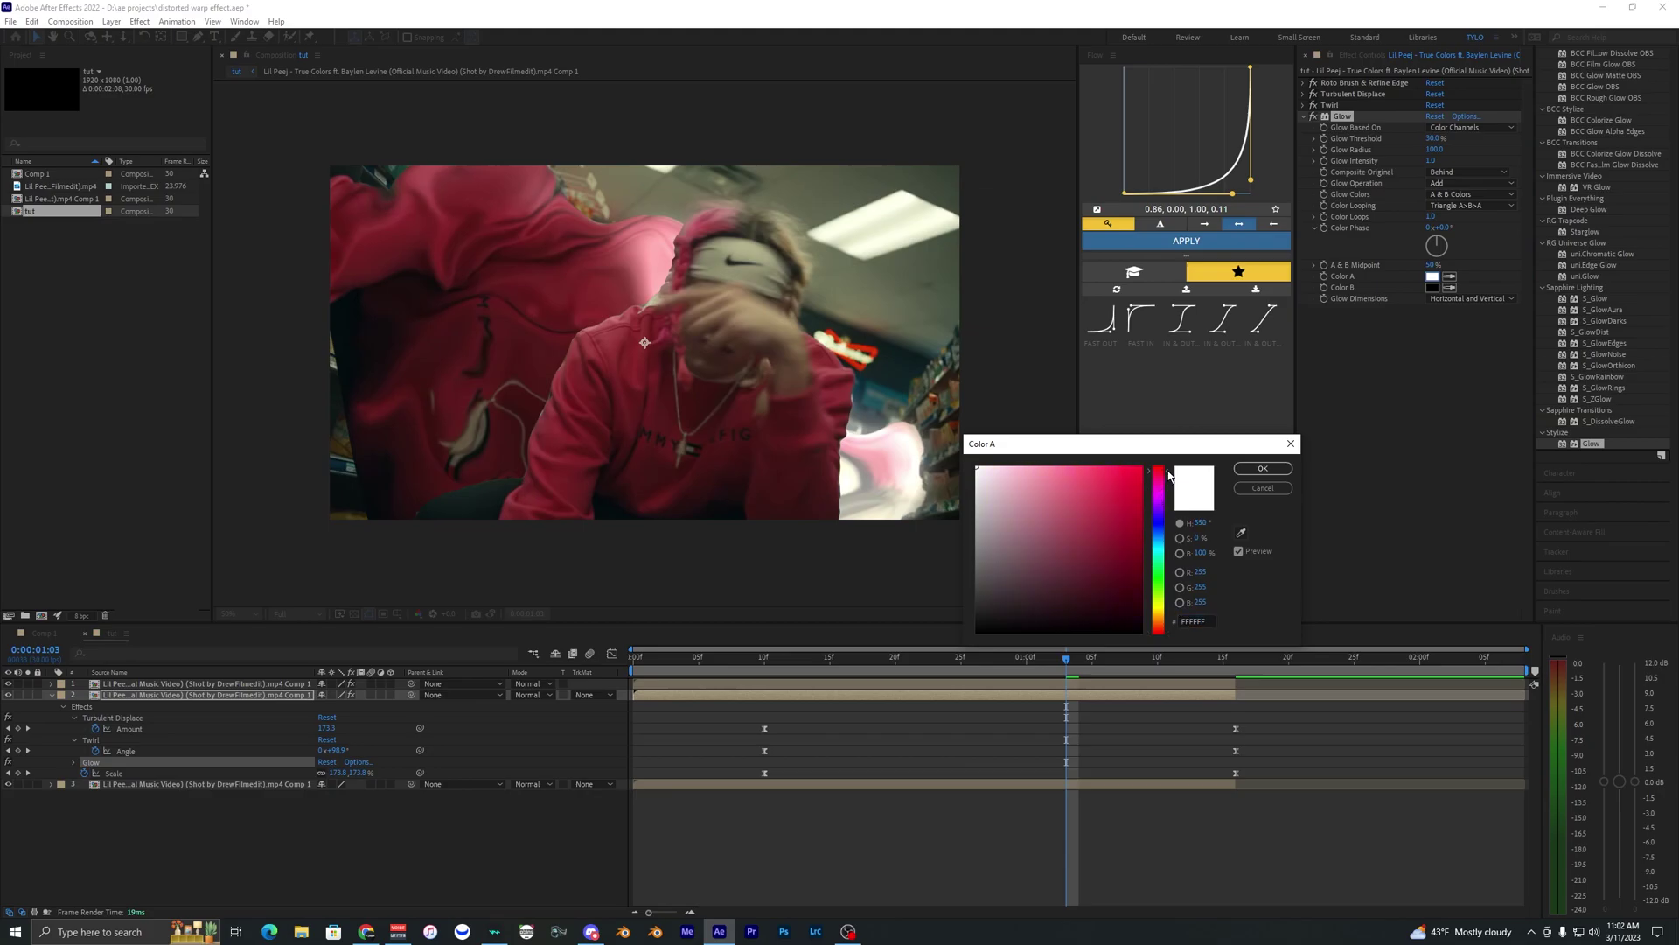
drag(1126, 483, 1170, 477)
click(1262, 468)
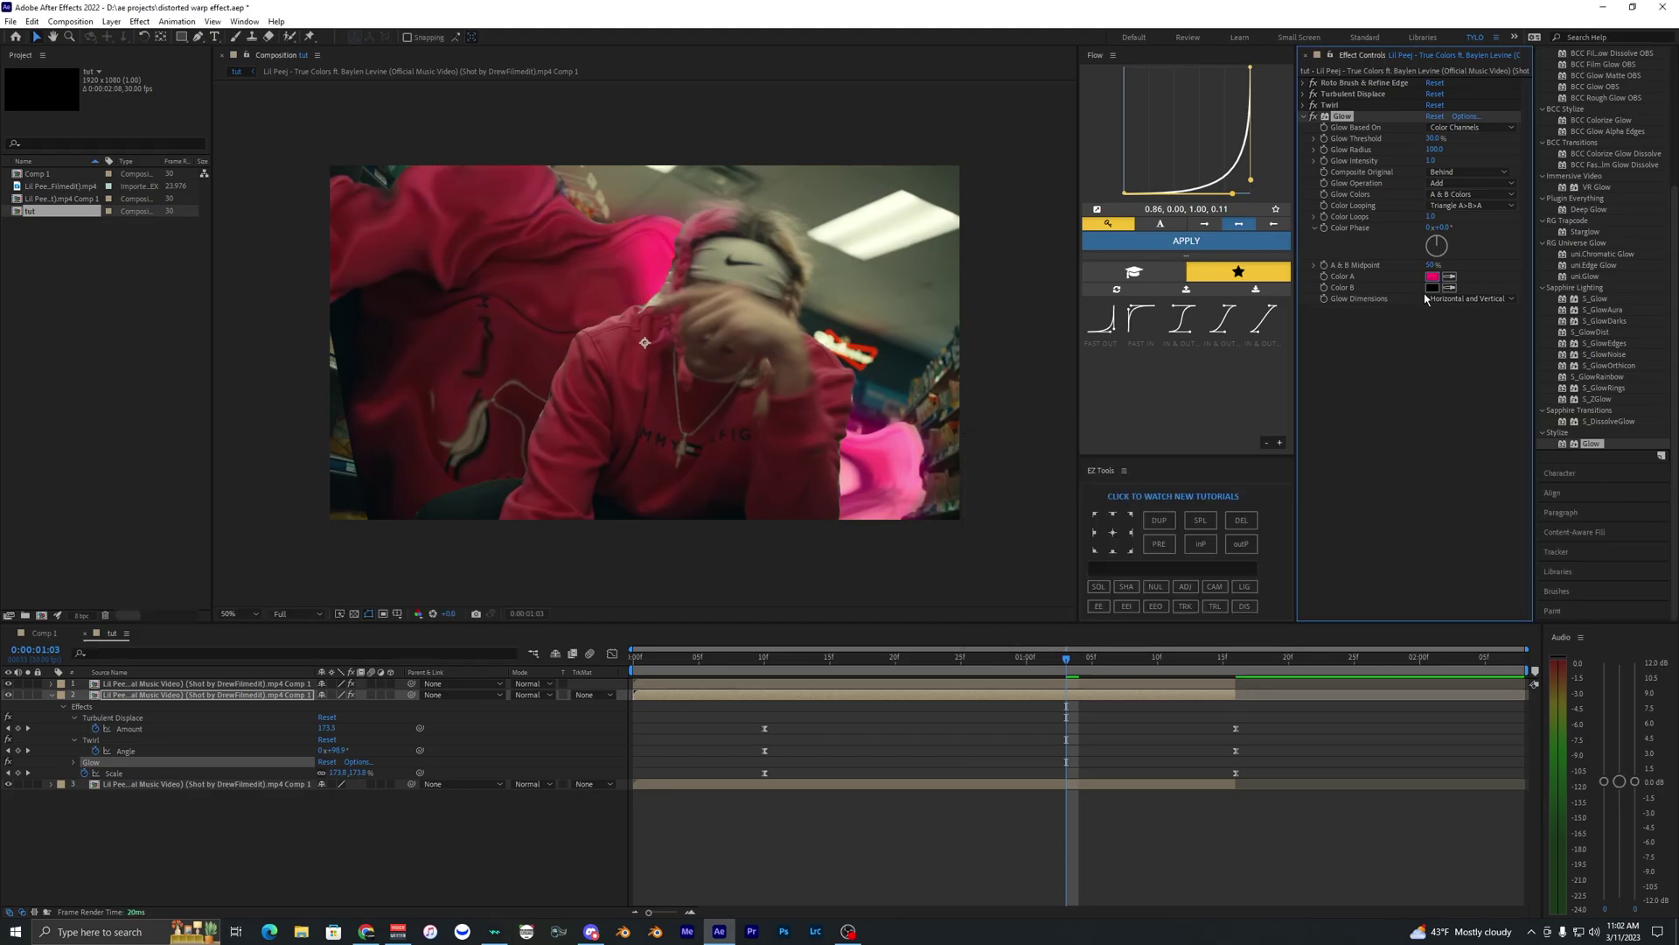
click(1432, 287)
drag(1158, 520, 1158, 489)
drag(1129, 485, 1160, 480)
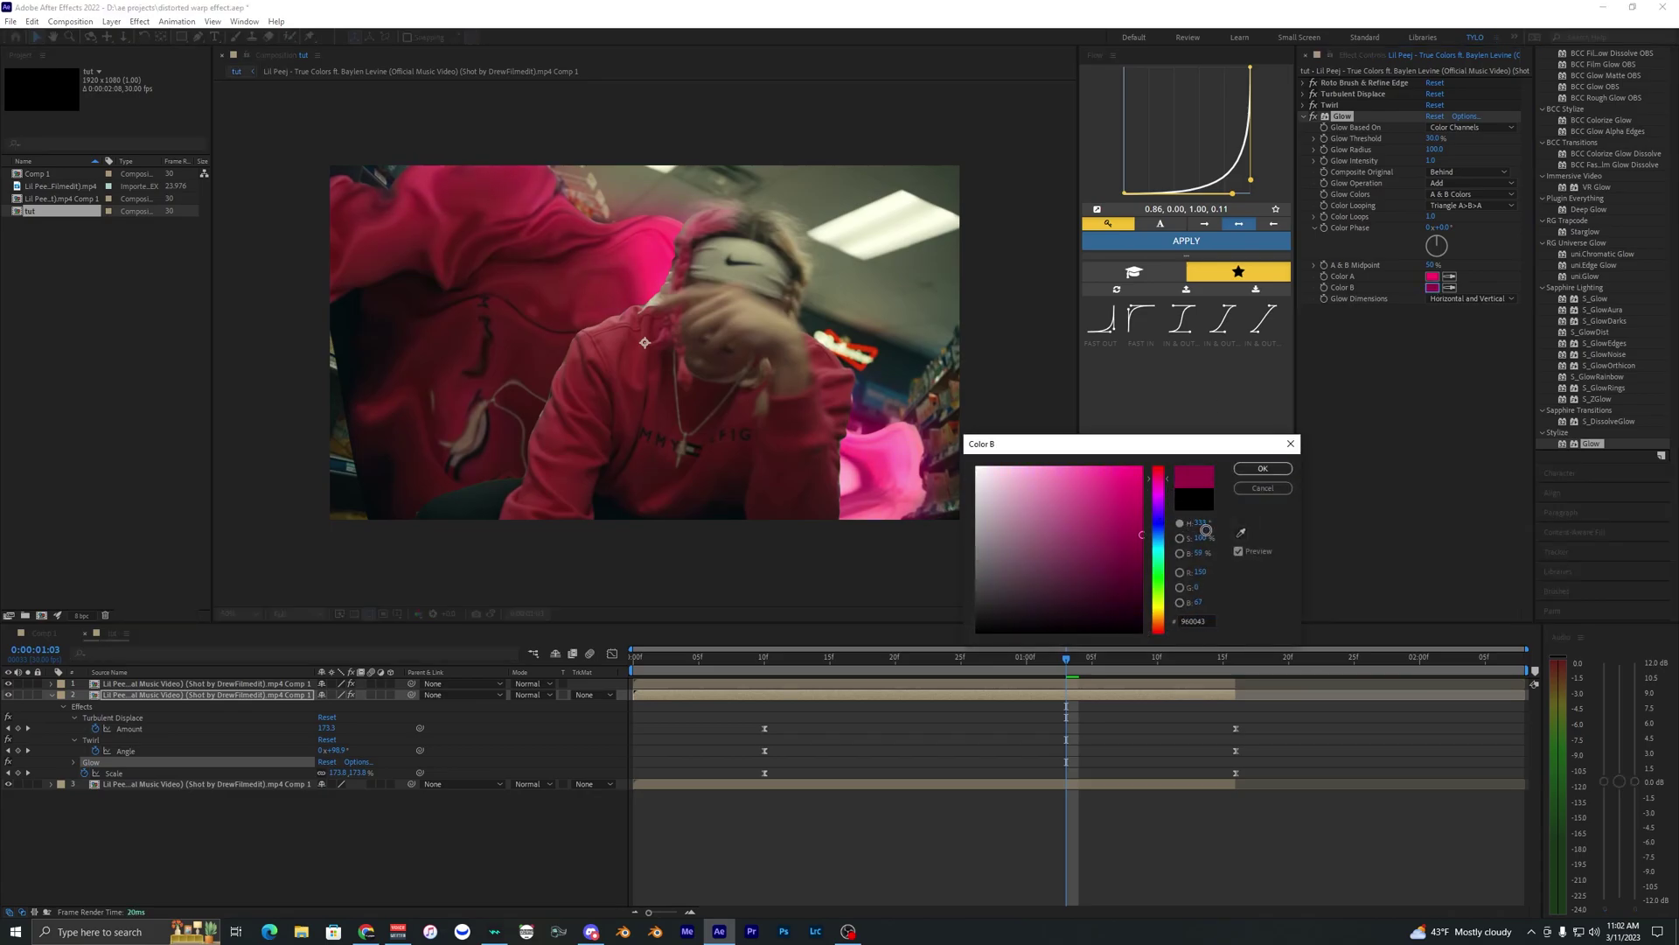
click(1262, 468)
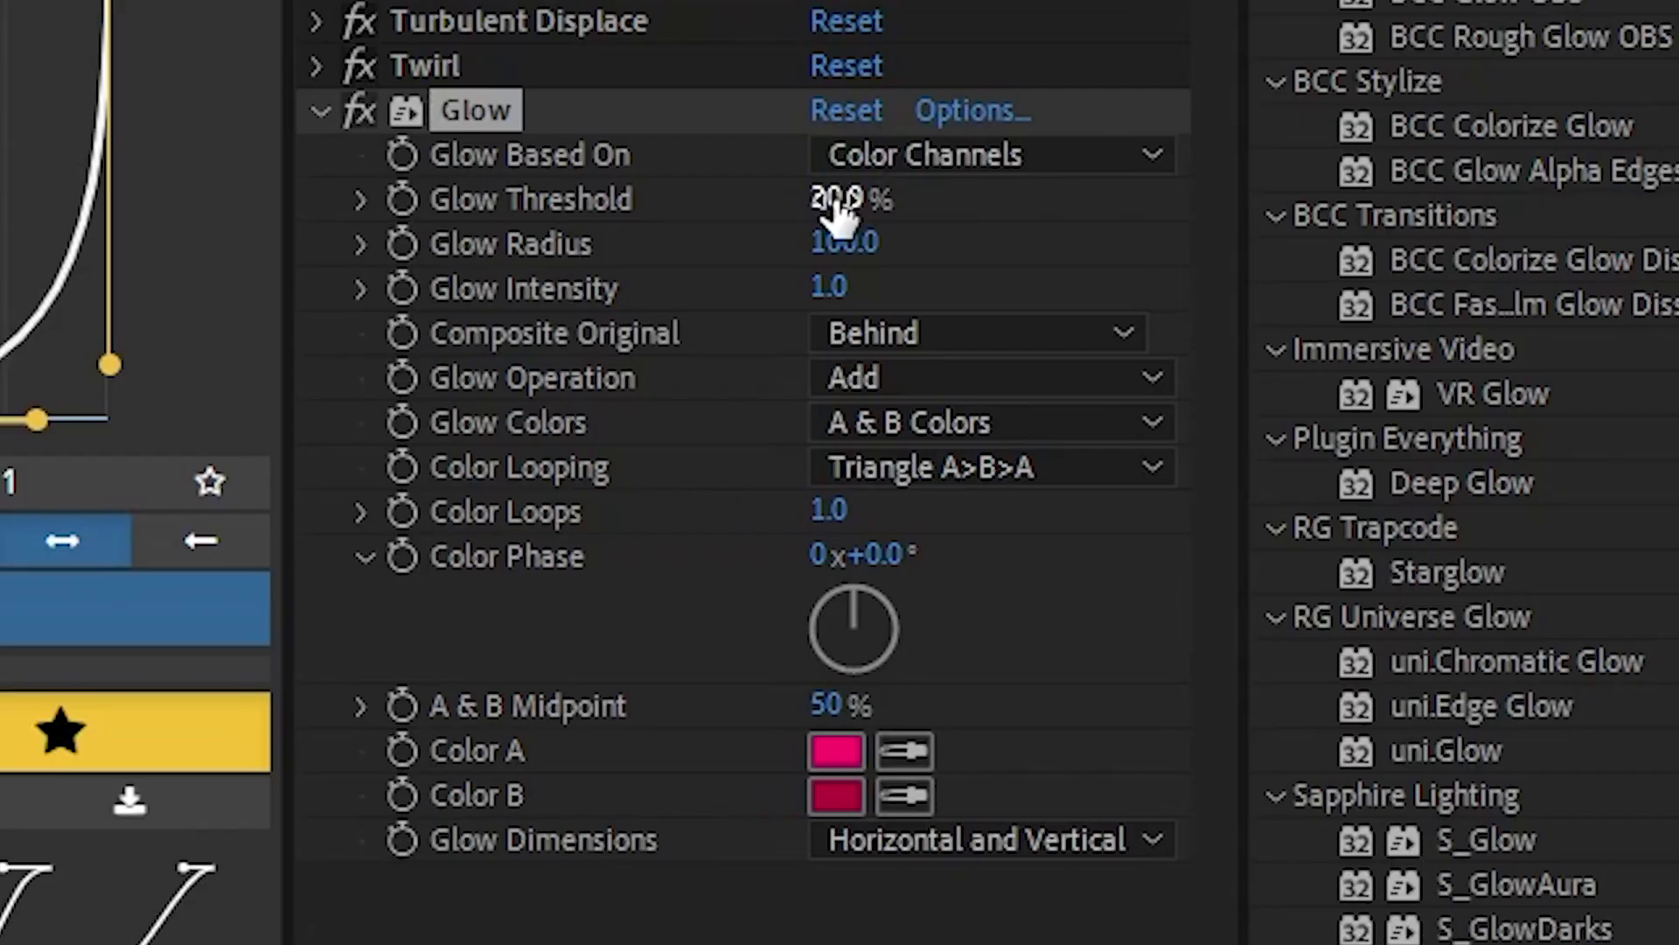
drag(831, 197, 686, 188)
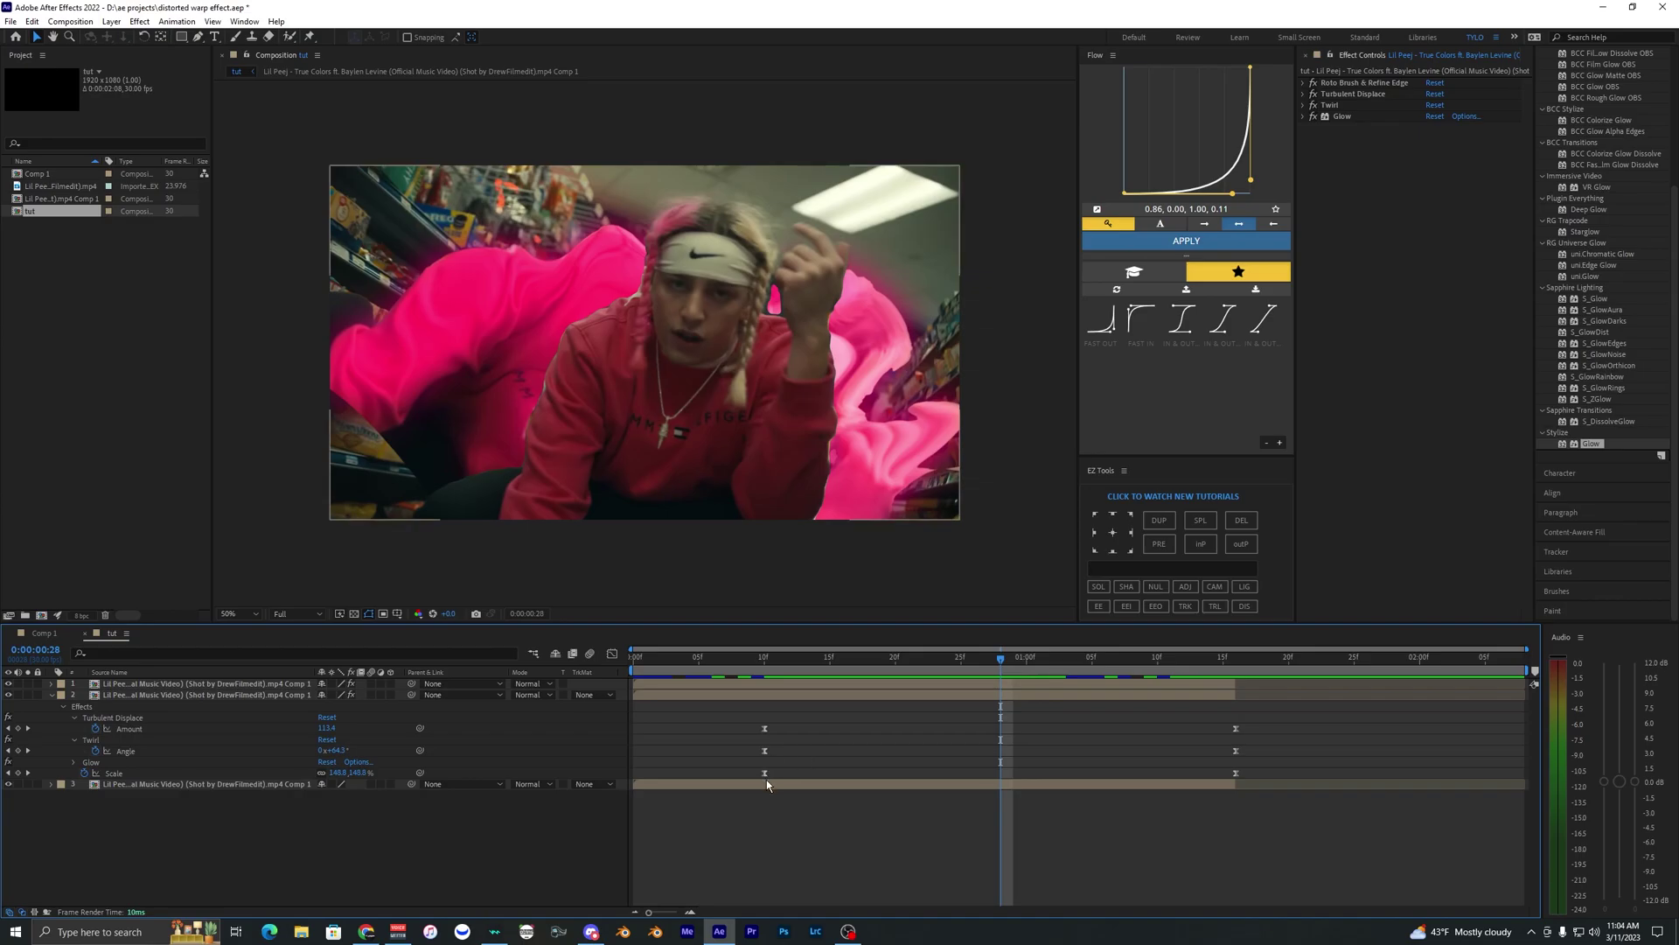
Step: Flatten the middle layer's scale curve by shortening the last keyframe's handle and raising the first keyframe's handle
click(137, 775)
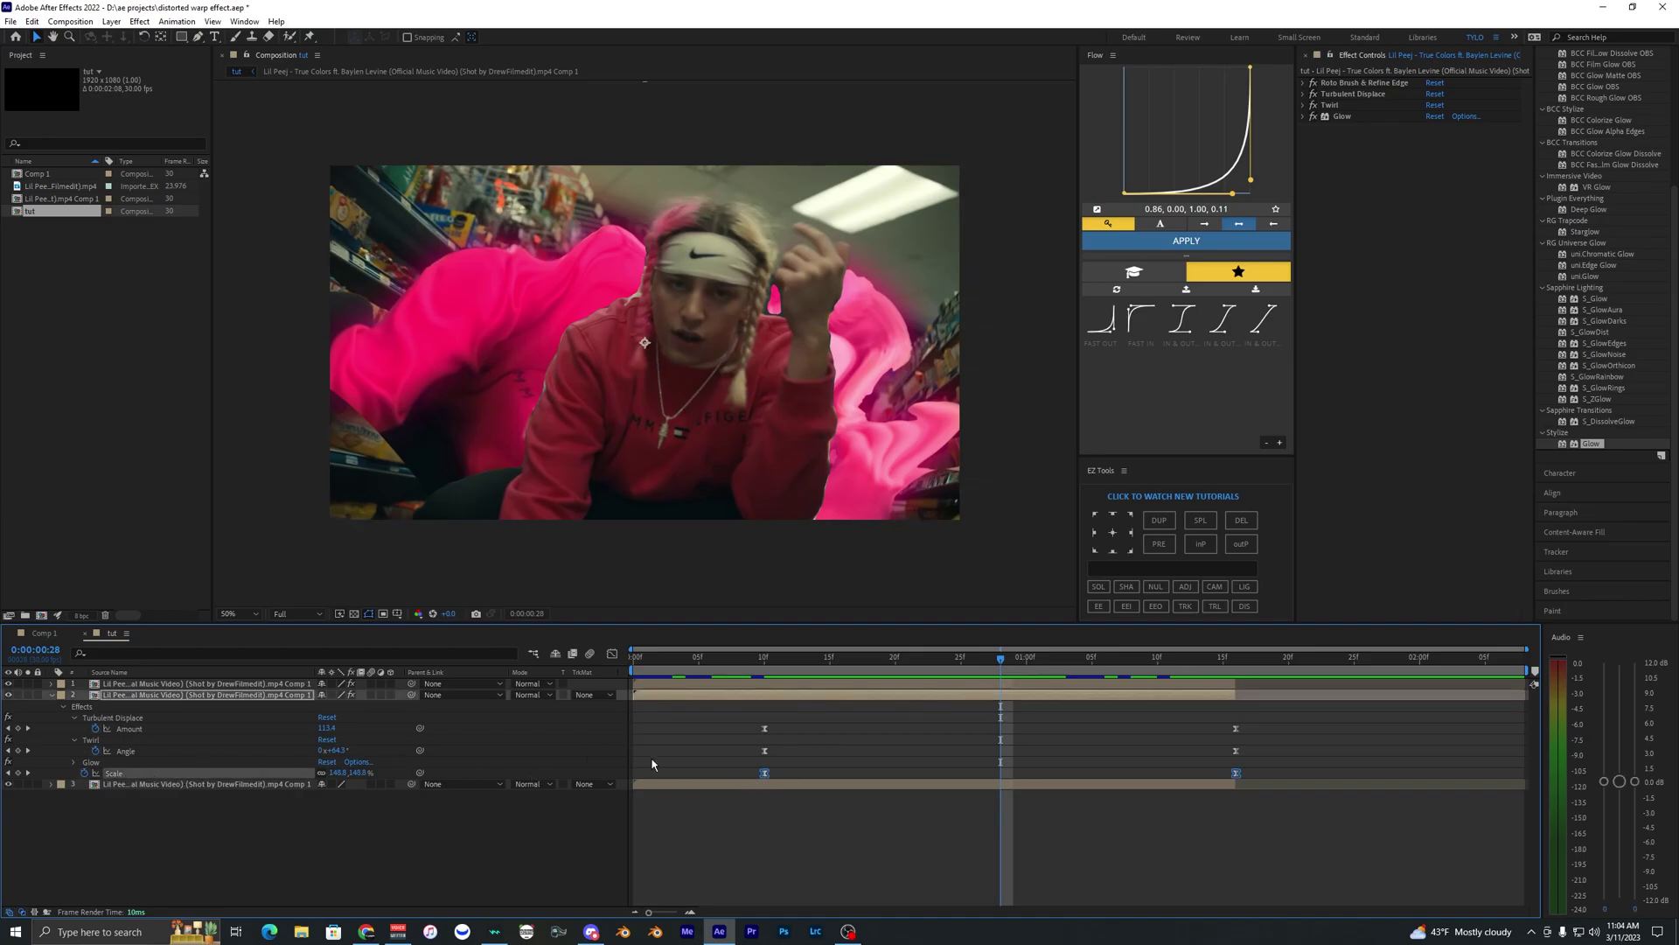
click(612, 654)
click(1236, 693)
drag(1232, 763, 1242, 725)
drag(921, 874, 840, 845)
drag(1235, 722, 1238, 713)
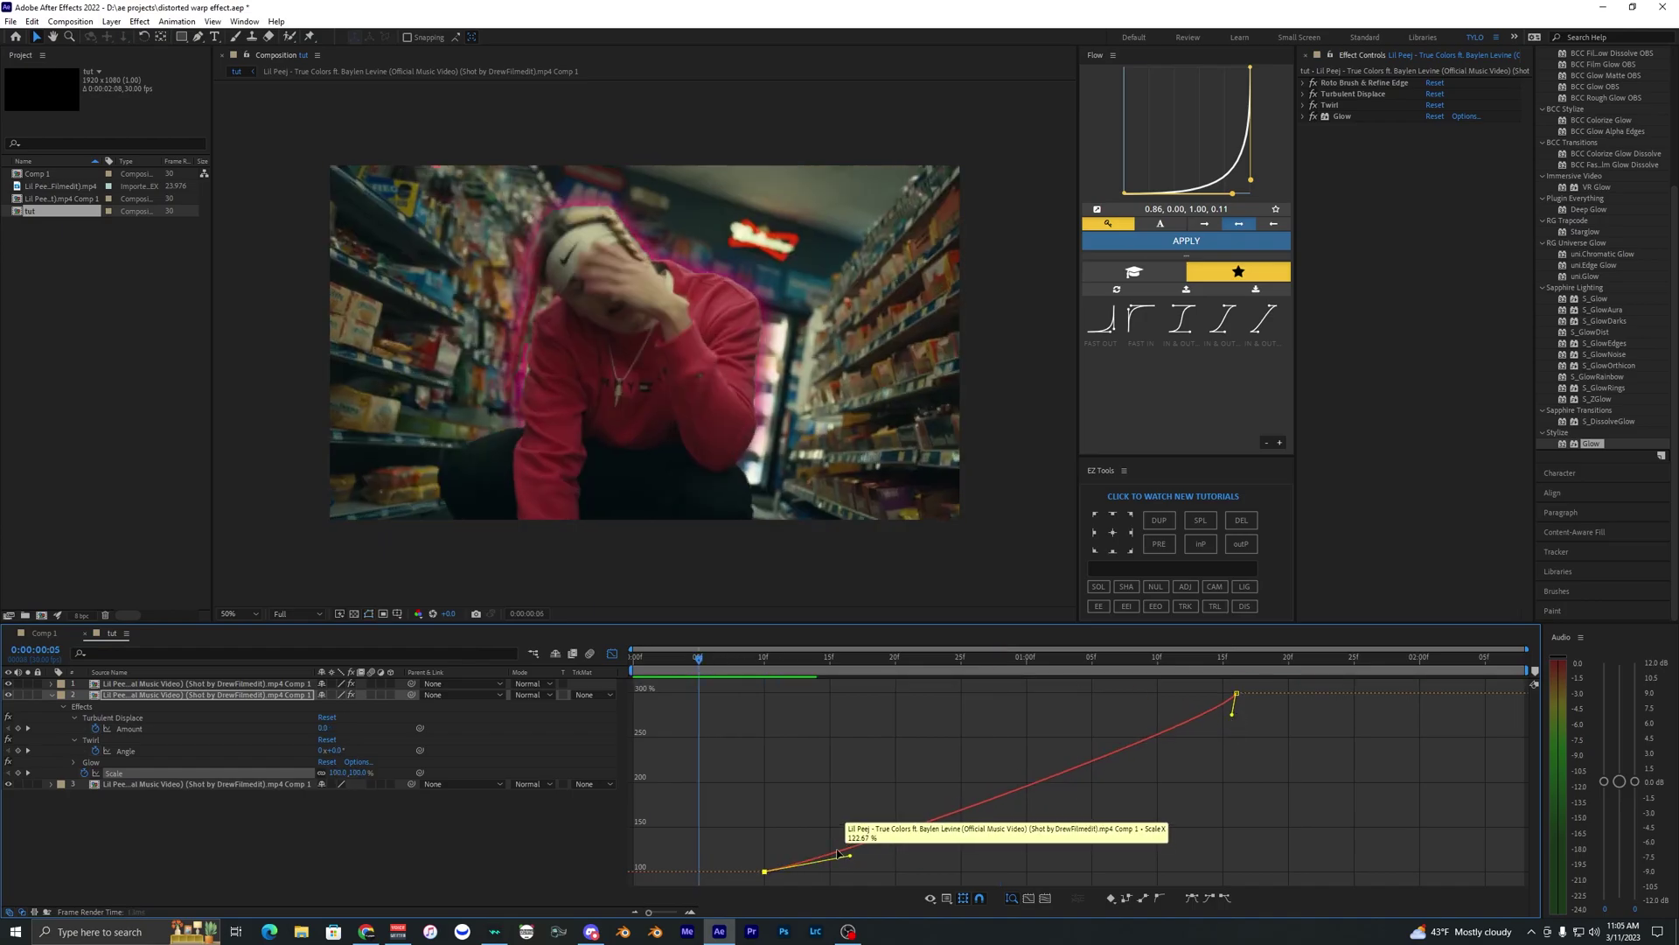
Step: Preview the animation with the adjusted scale curve
key(space)
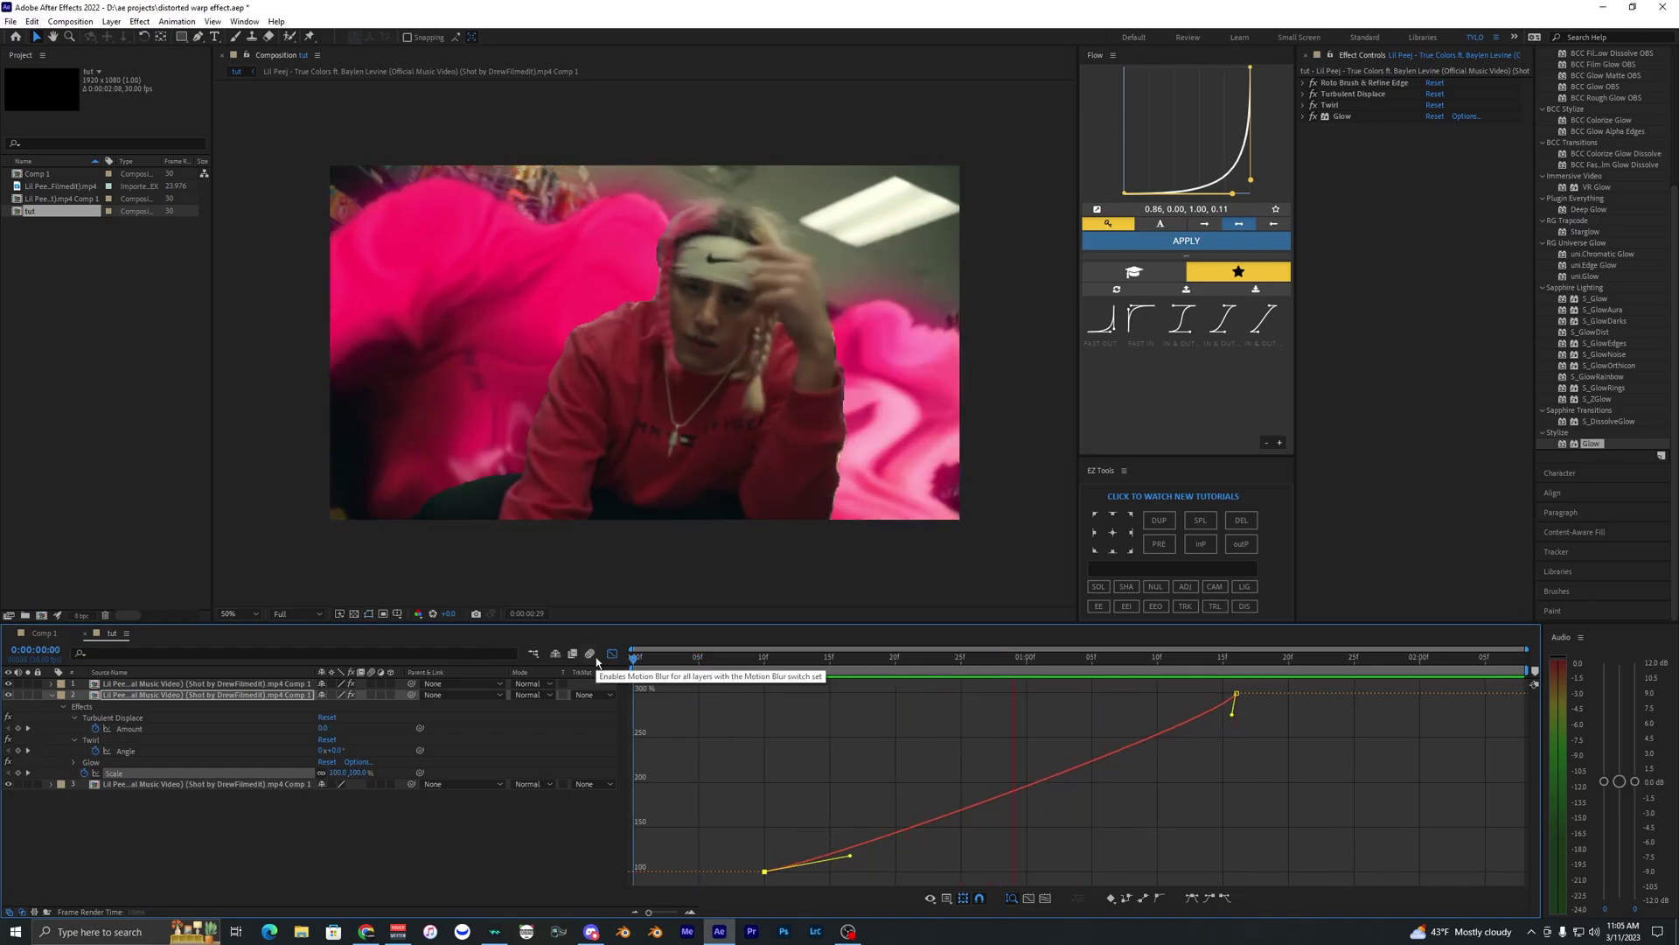
click(612, 654)
click(797, 673)
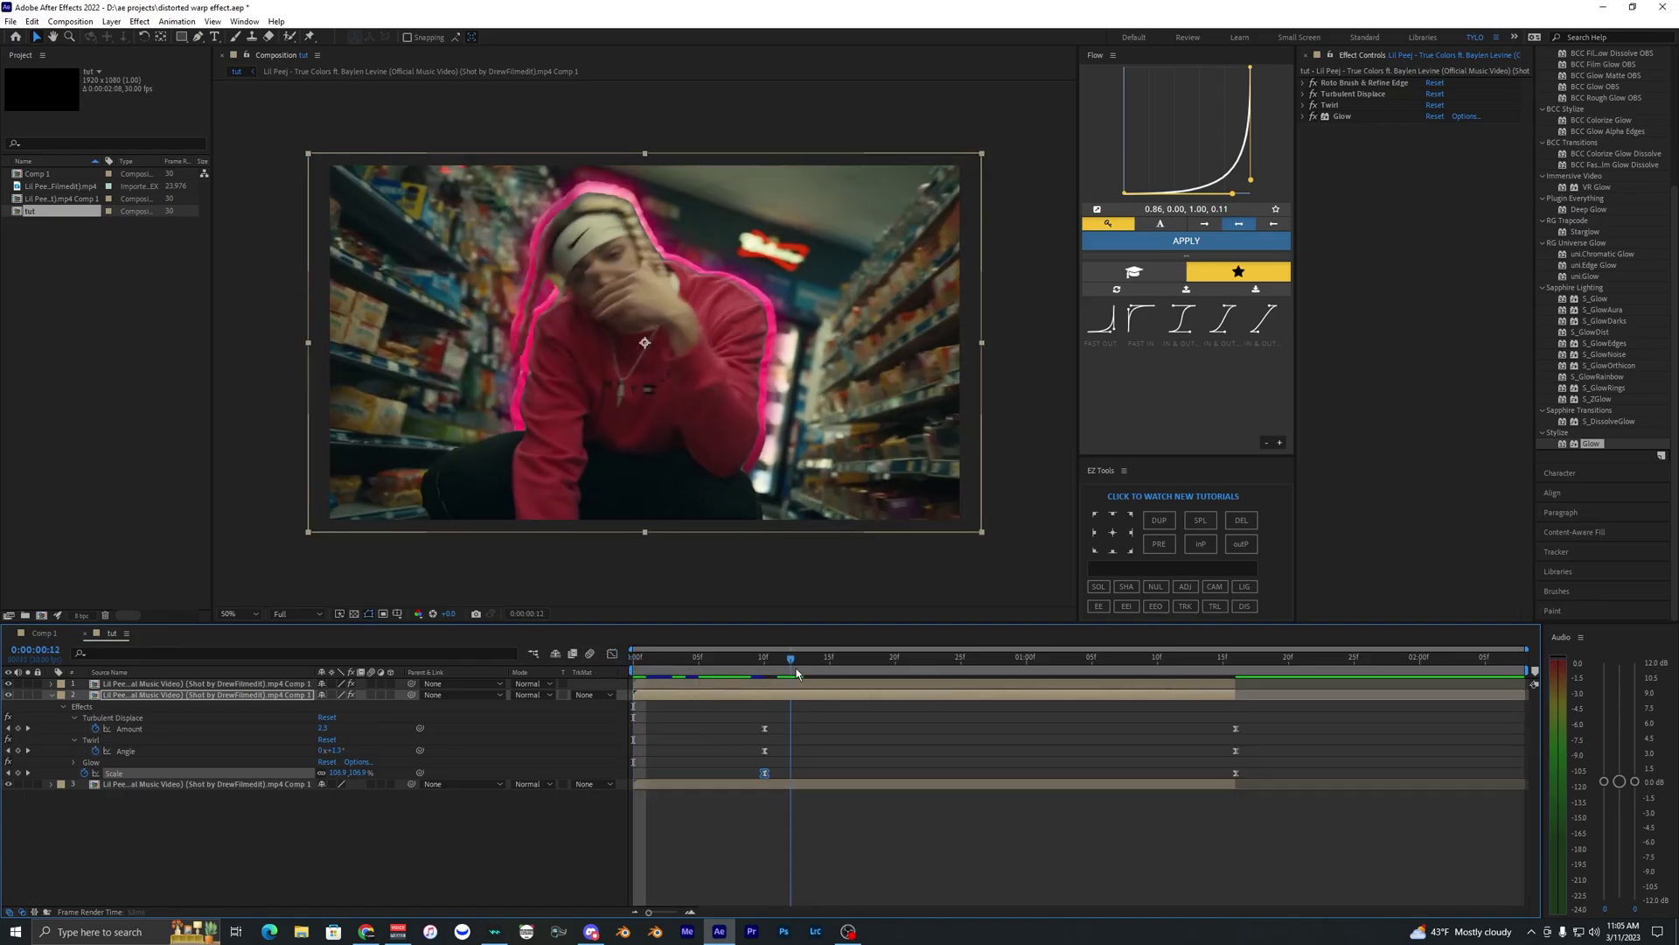
key(space)
Step: Find the Radial Blur effect under Blur & Sharpen and apply it to the middle layer
key(u)
scroll(1616, 218, up, 5)
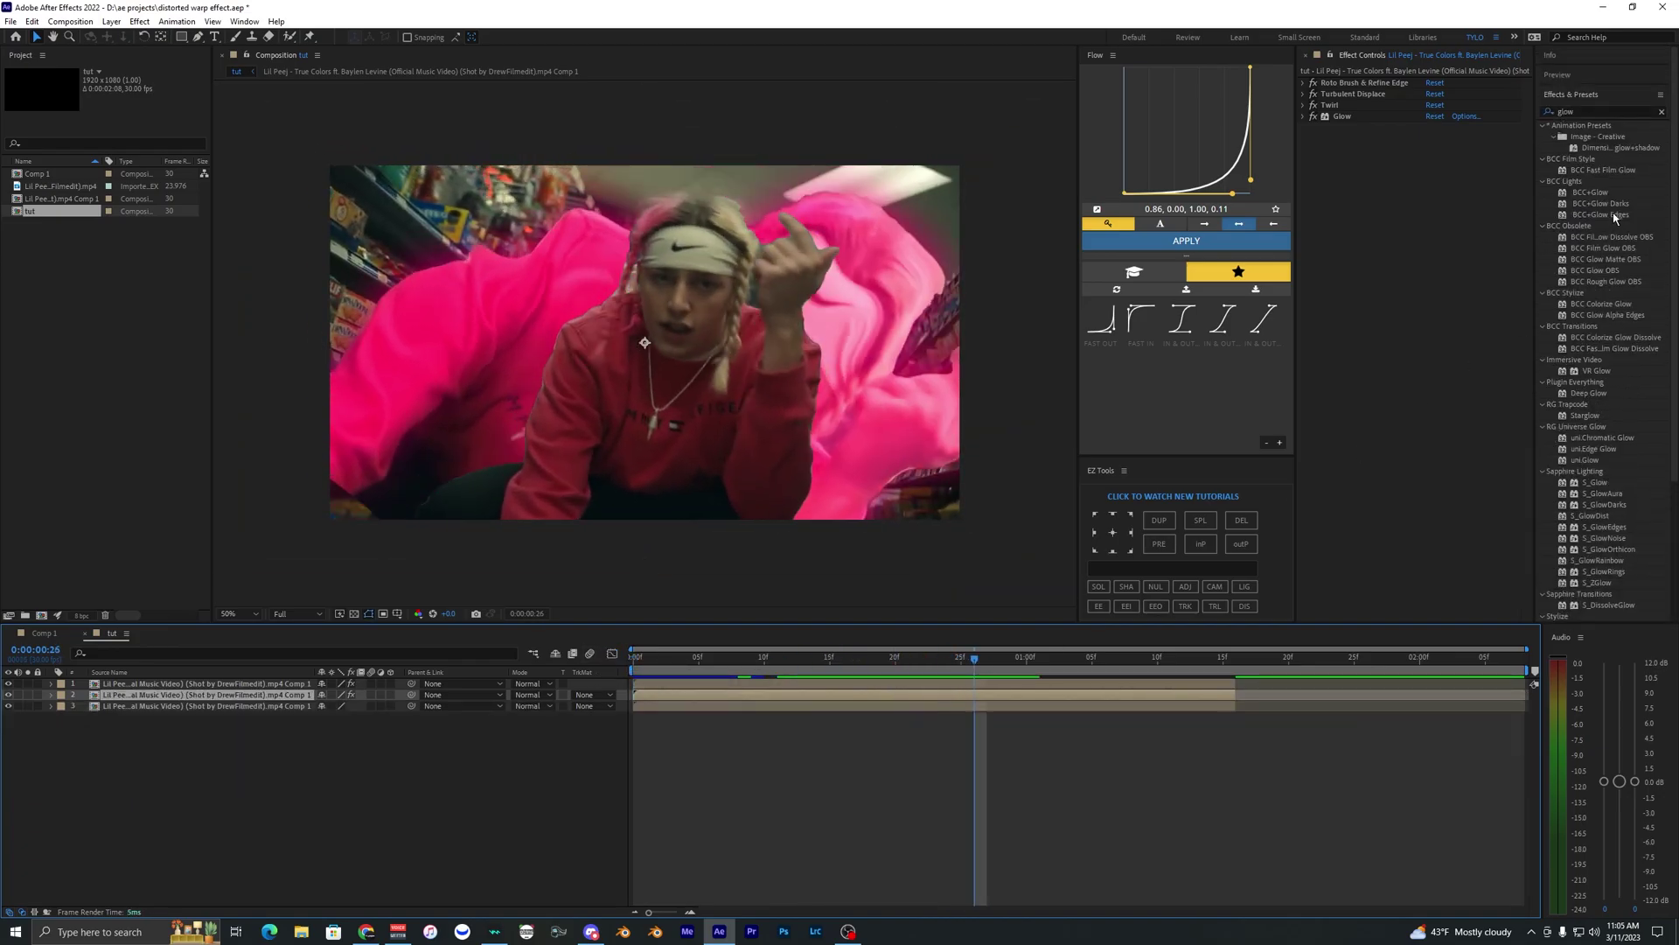
click(1588, 112)
key(BackSpace)
text(radial)
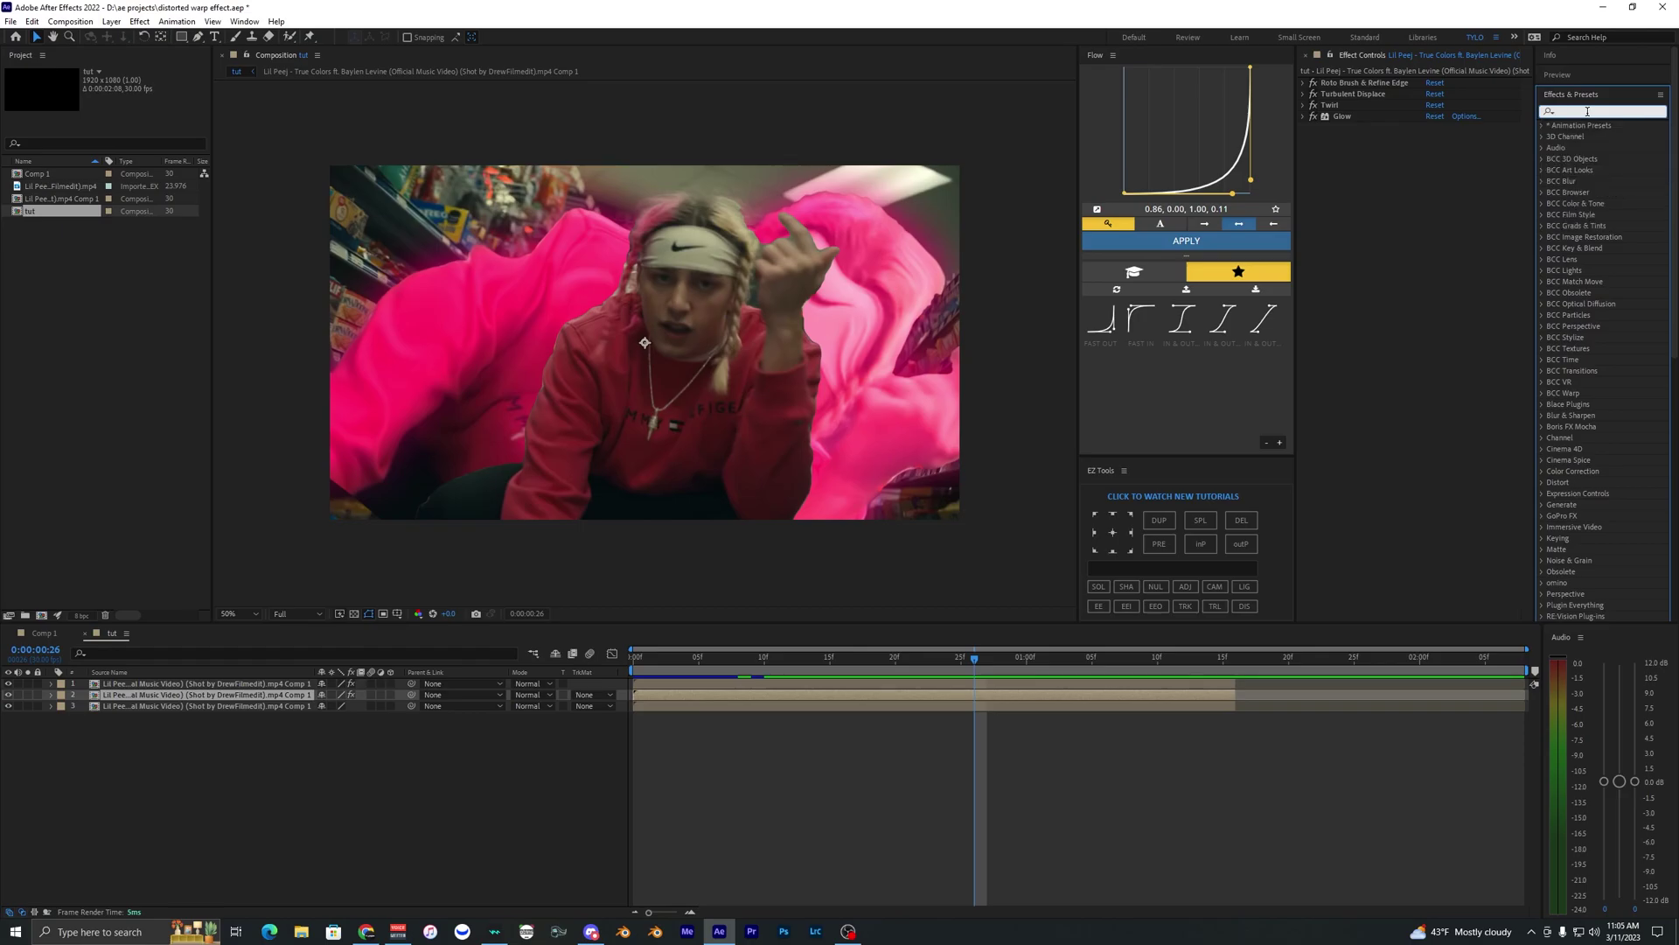
drag(1590, 324, 1383, 278)
Step: Keyframe the Radial Blur amount at 0 on frame 10 of the middle layer
drag(645, 766, 644, 767)
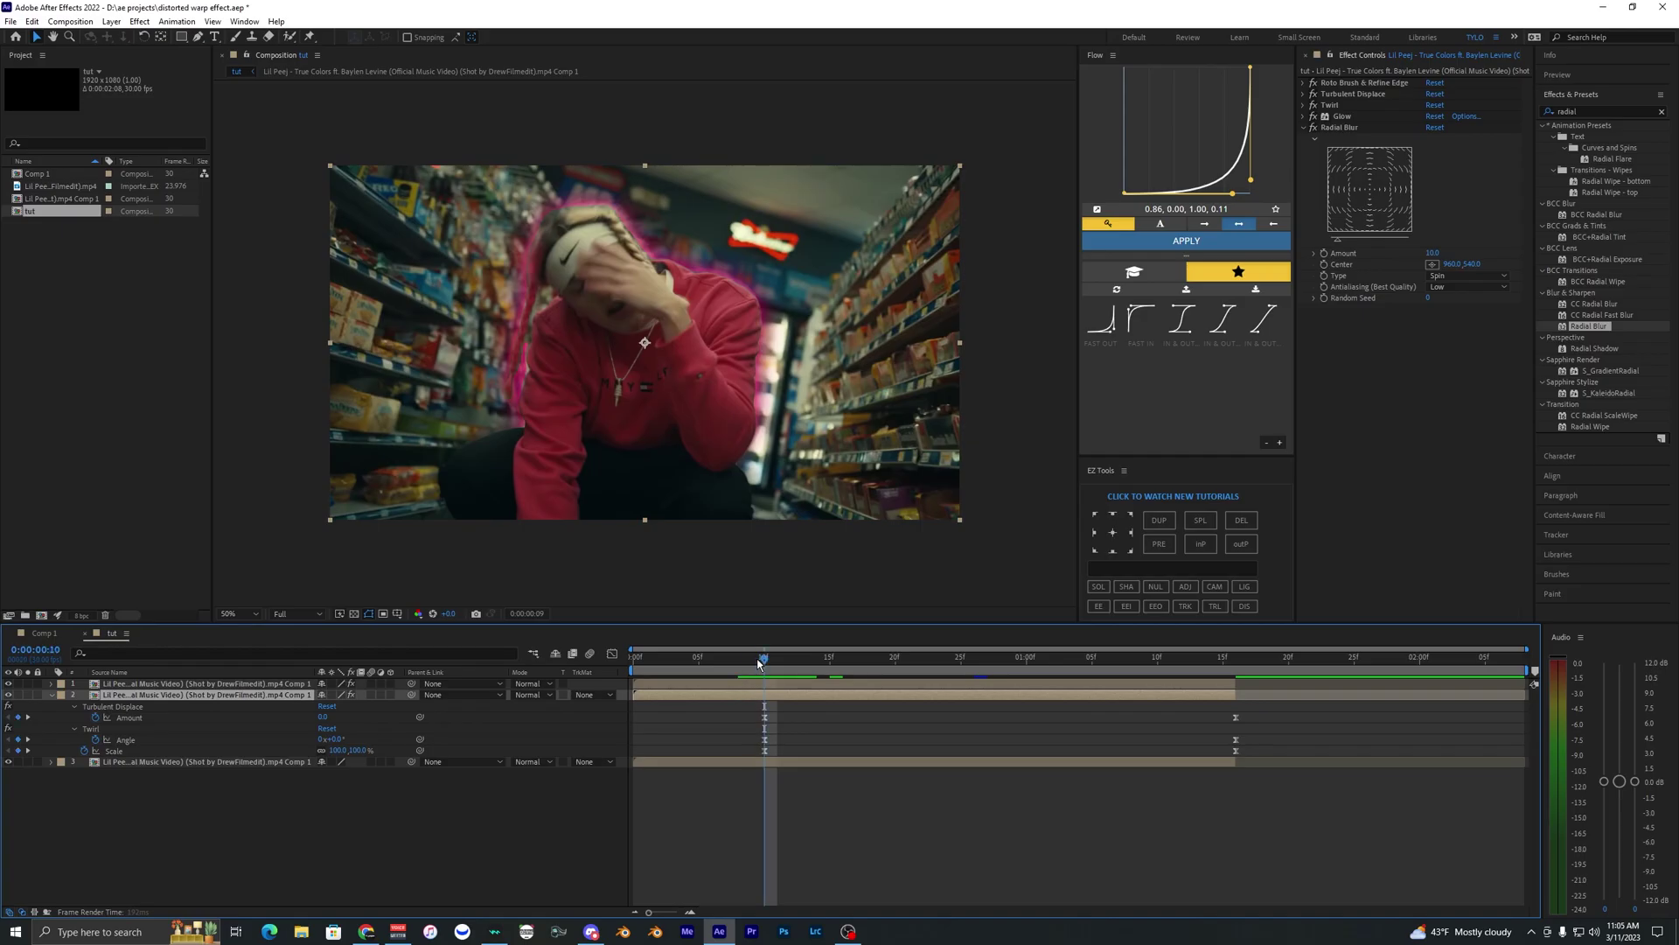
click(1432, 253)
text(0)
key(Return)
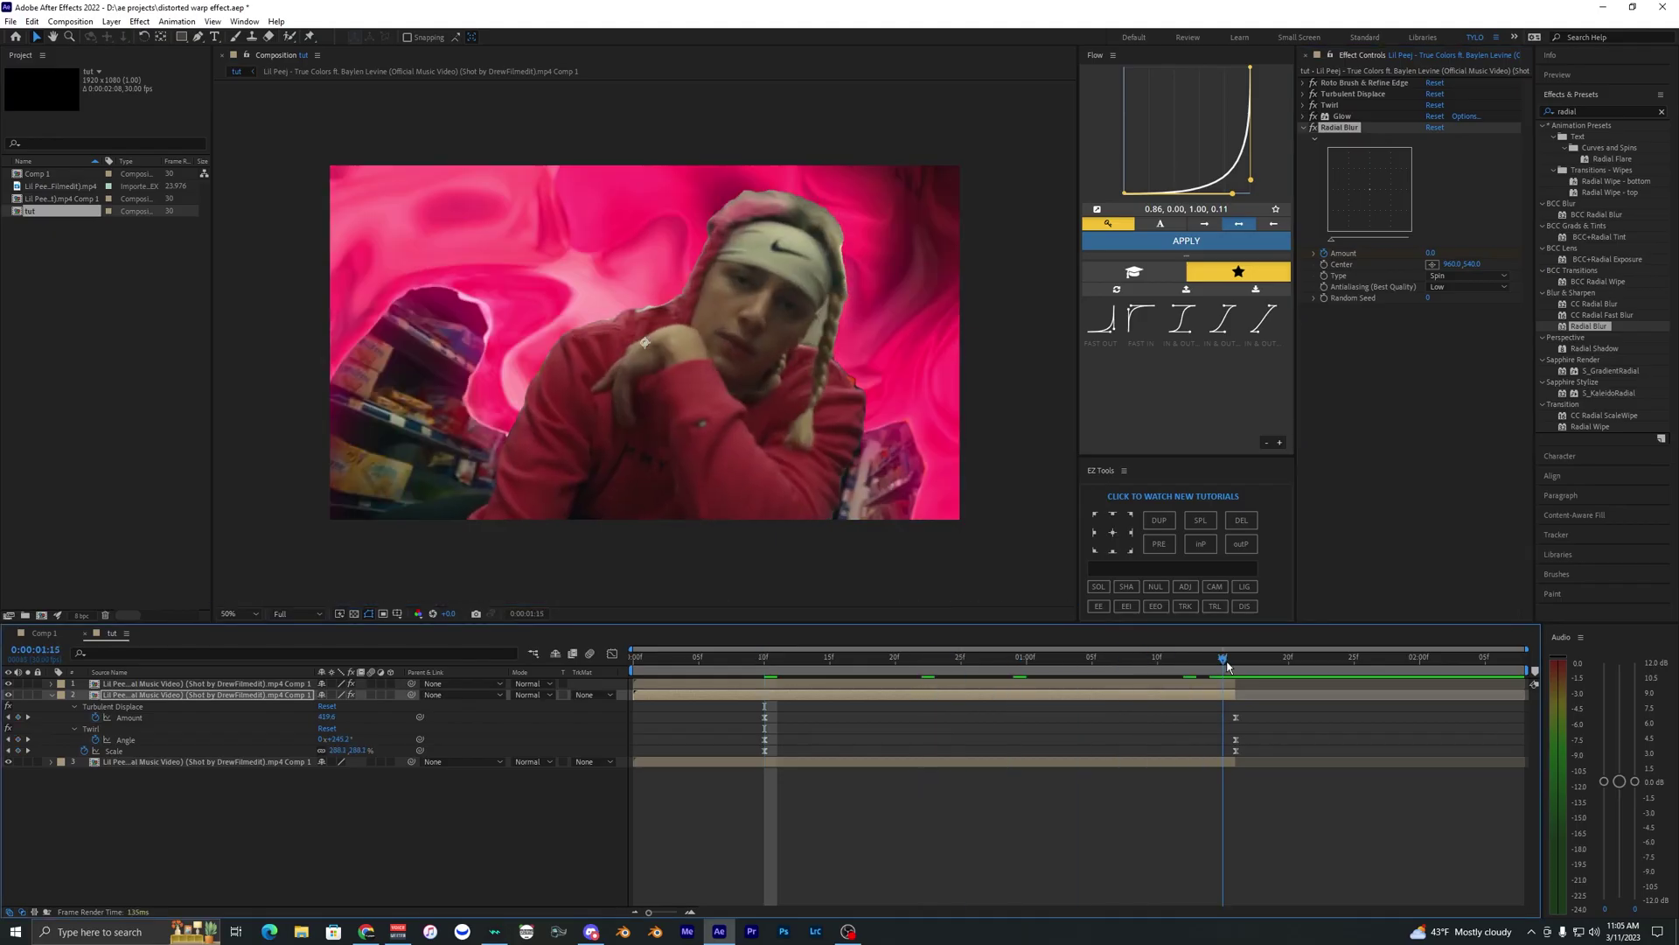
Step: Try moving the middle layer's first Turbulent Displace, Twirl angle and scale keyframes to 0:00:01:00, and preview
click(831, 656)
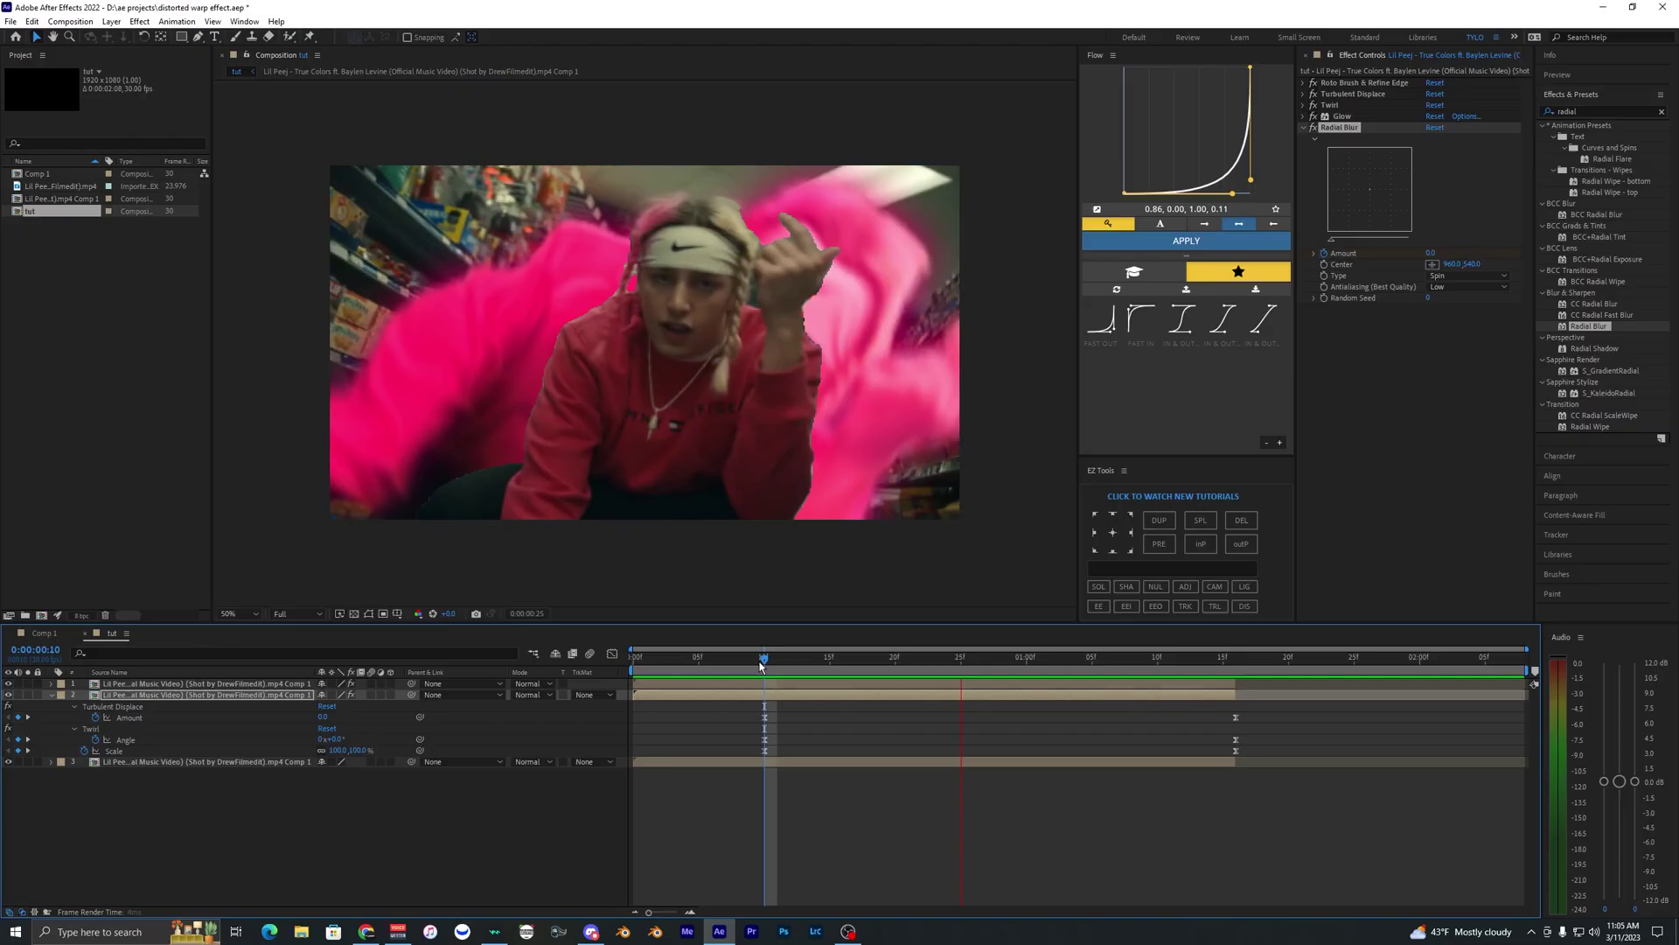
click(700, 660)
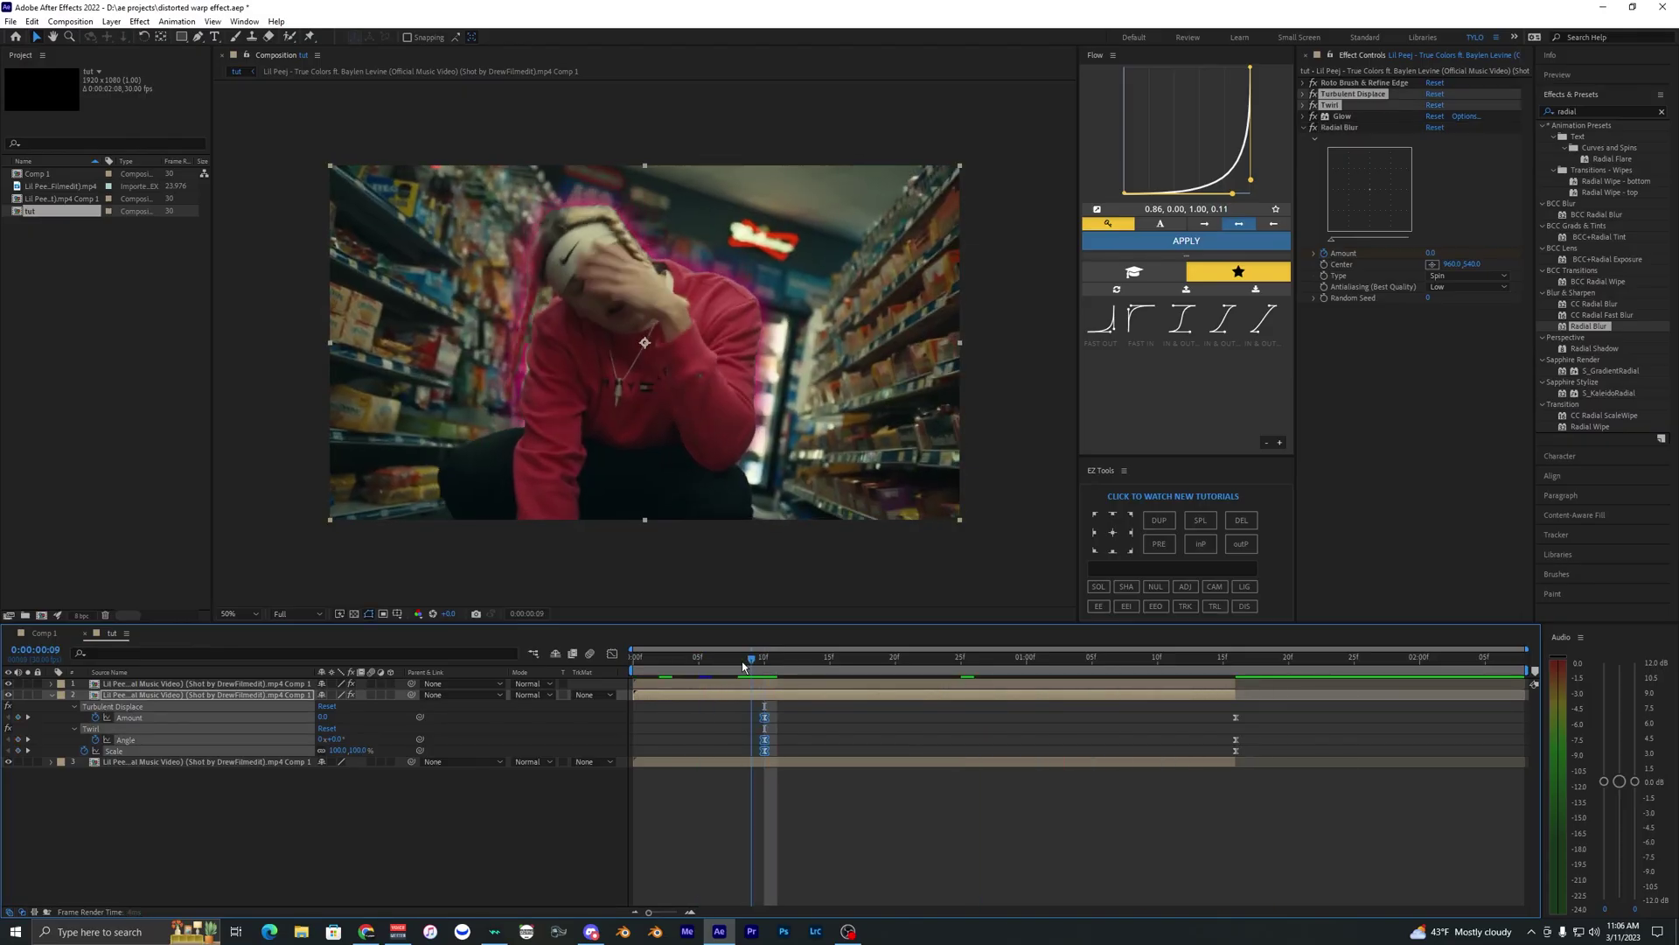
drag(742, 662, 719, 769)
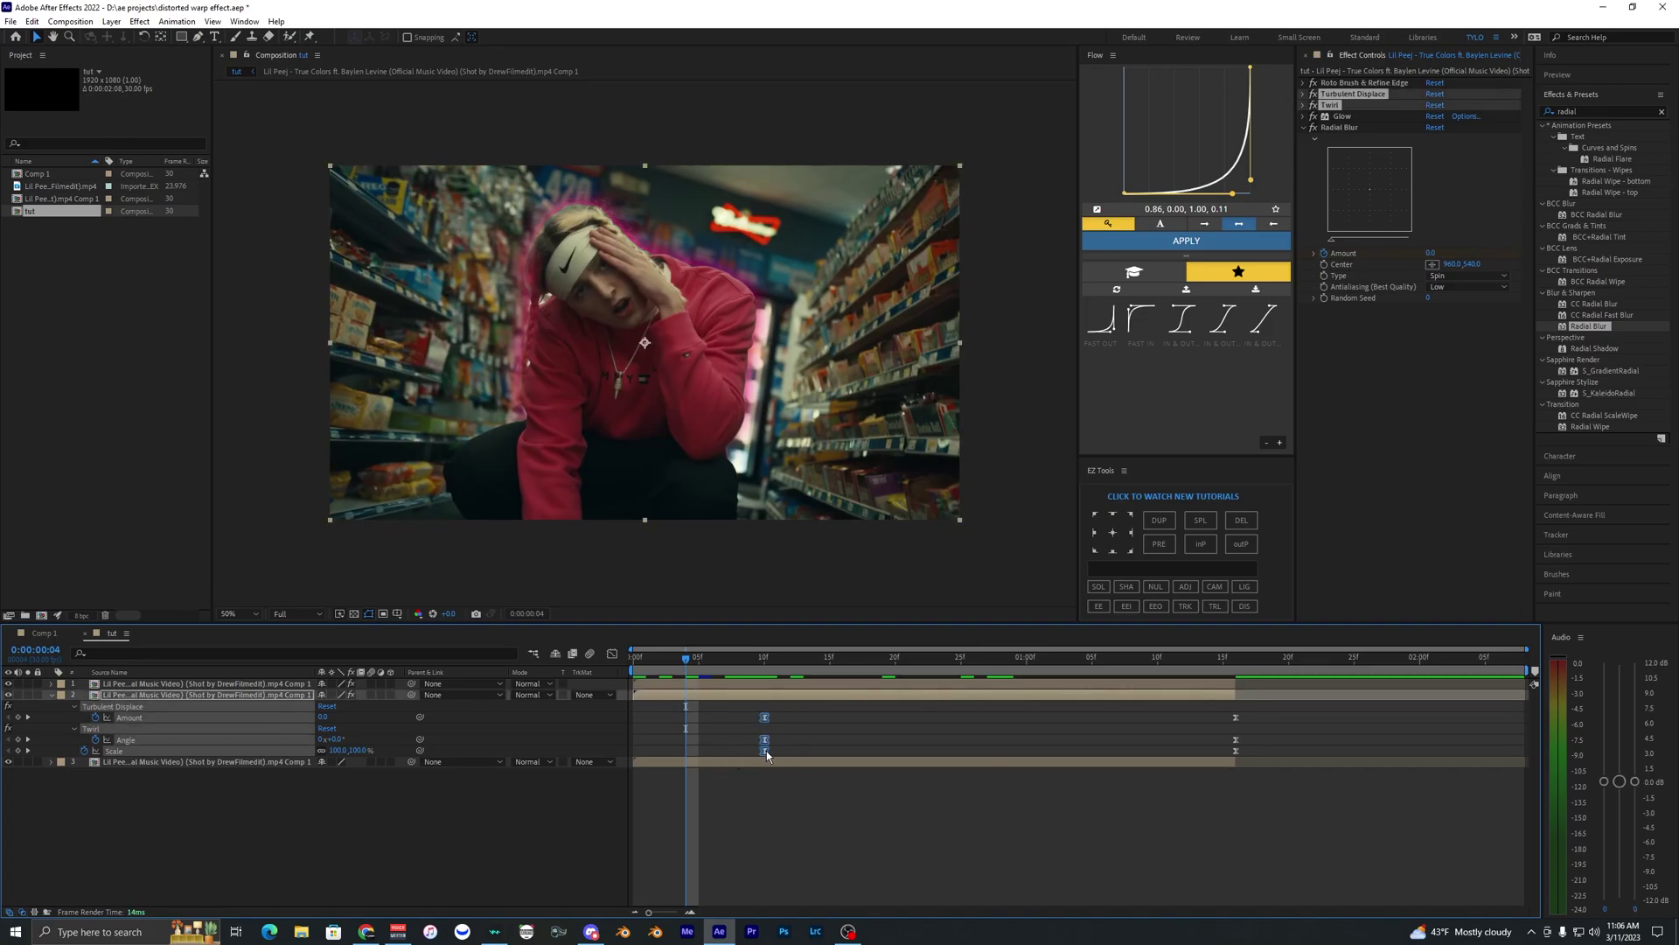
key(space)
drag(848, 752, 1027, 744)
key(space)
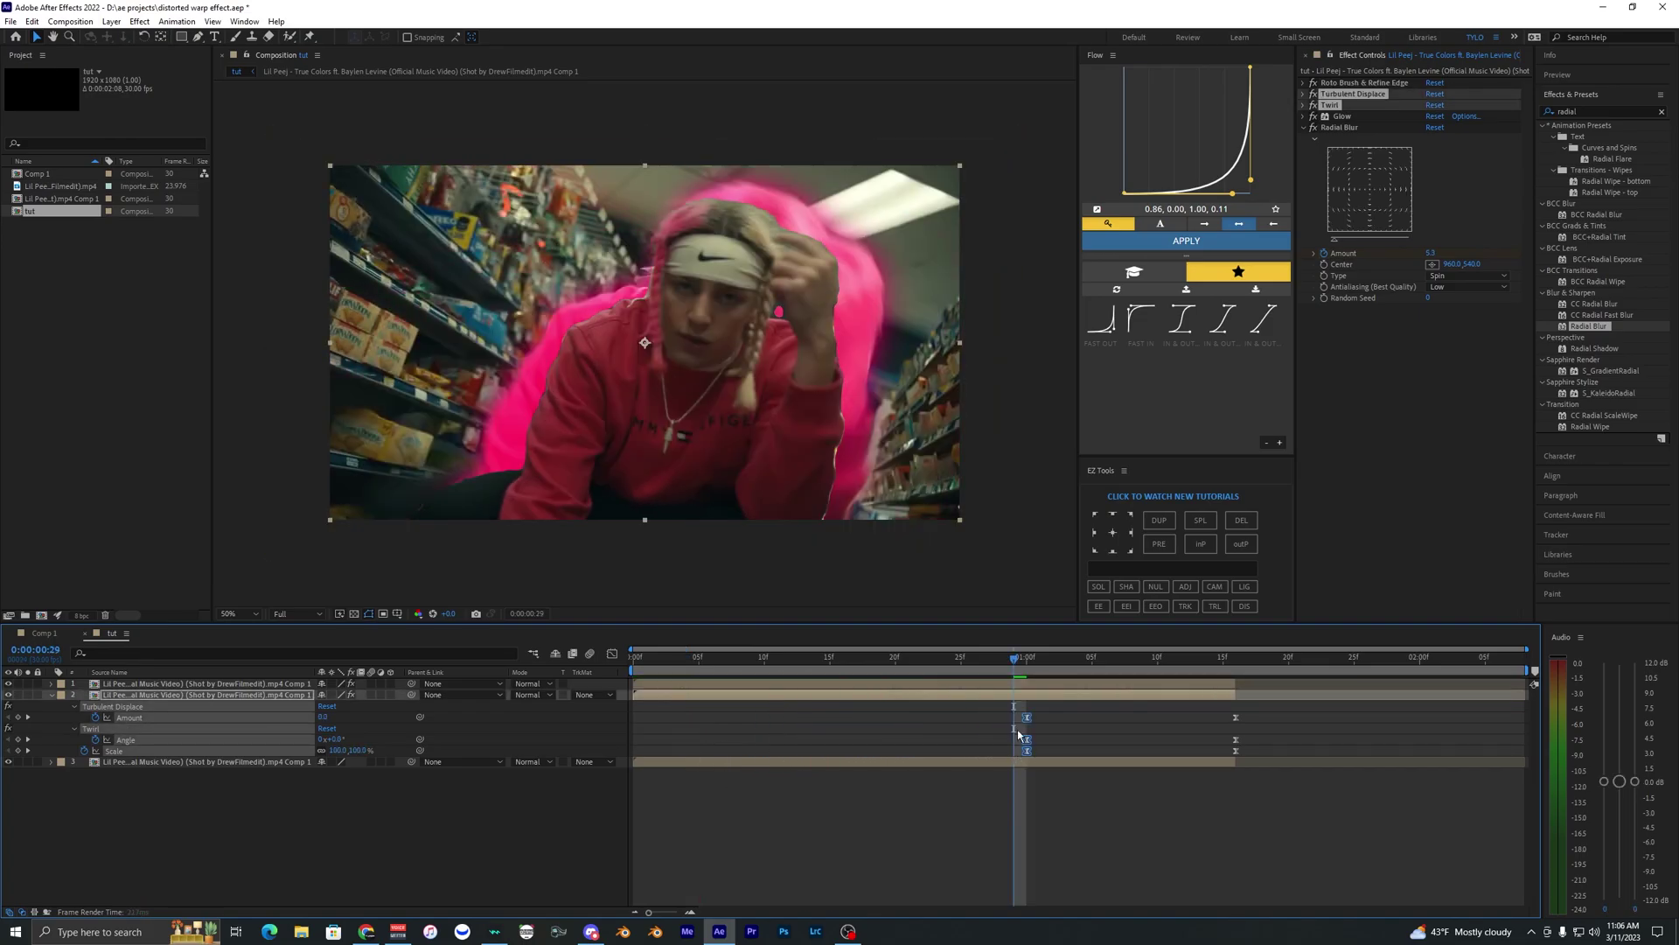
Step: Move the middle layer's first Turbulent Displace, Twirl angle and scale keyframes to frame 25, preview the animation and save the project
click(947, 661)
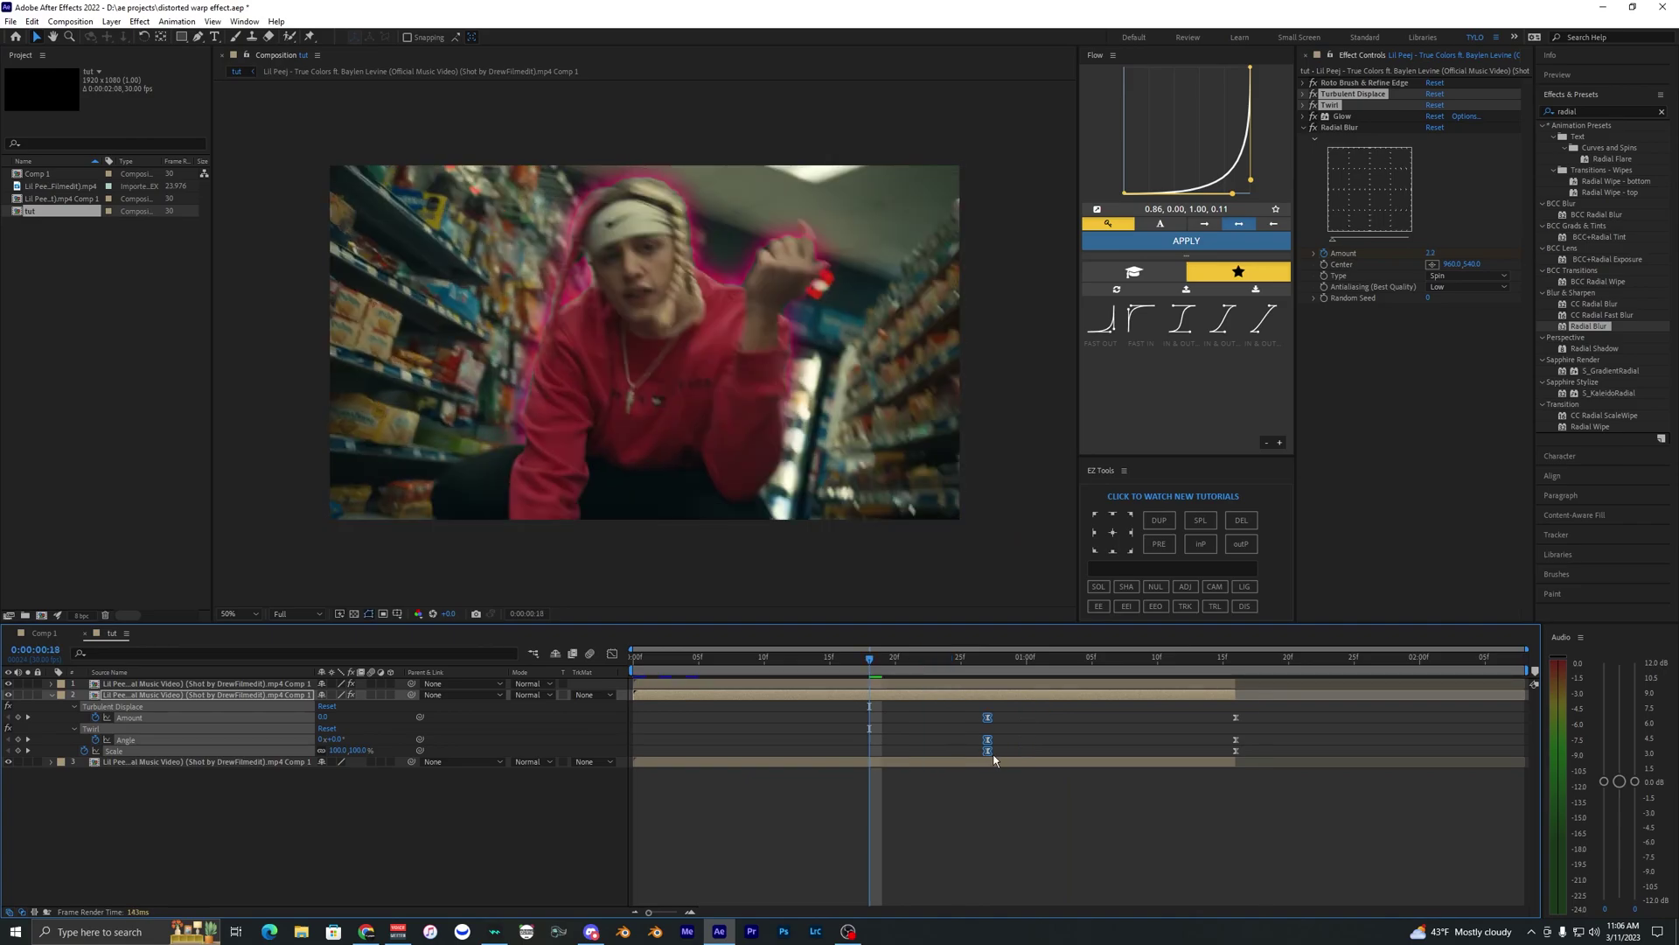
key(space)
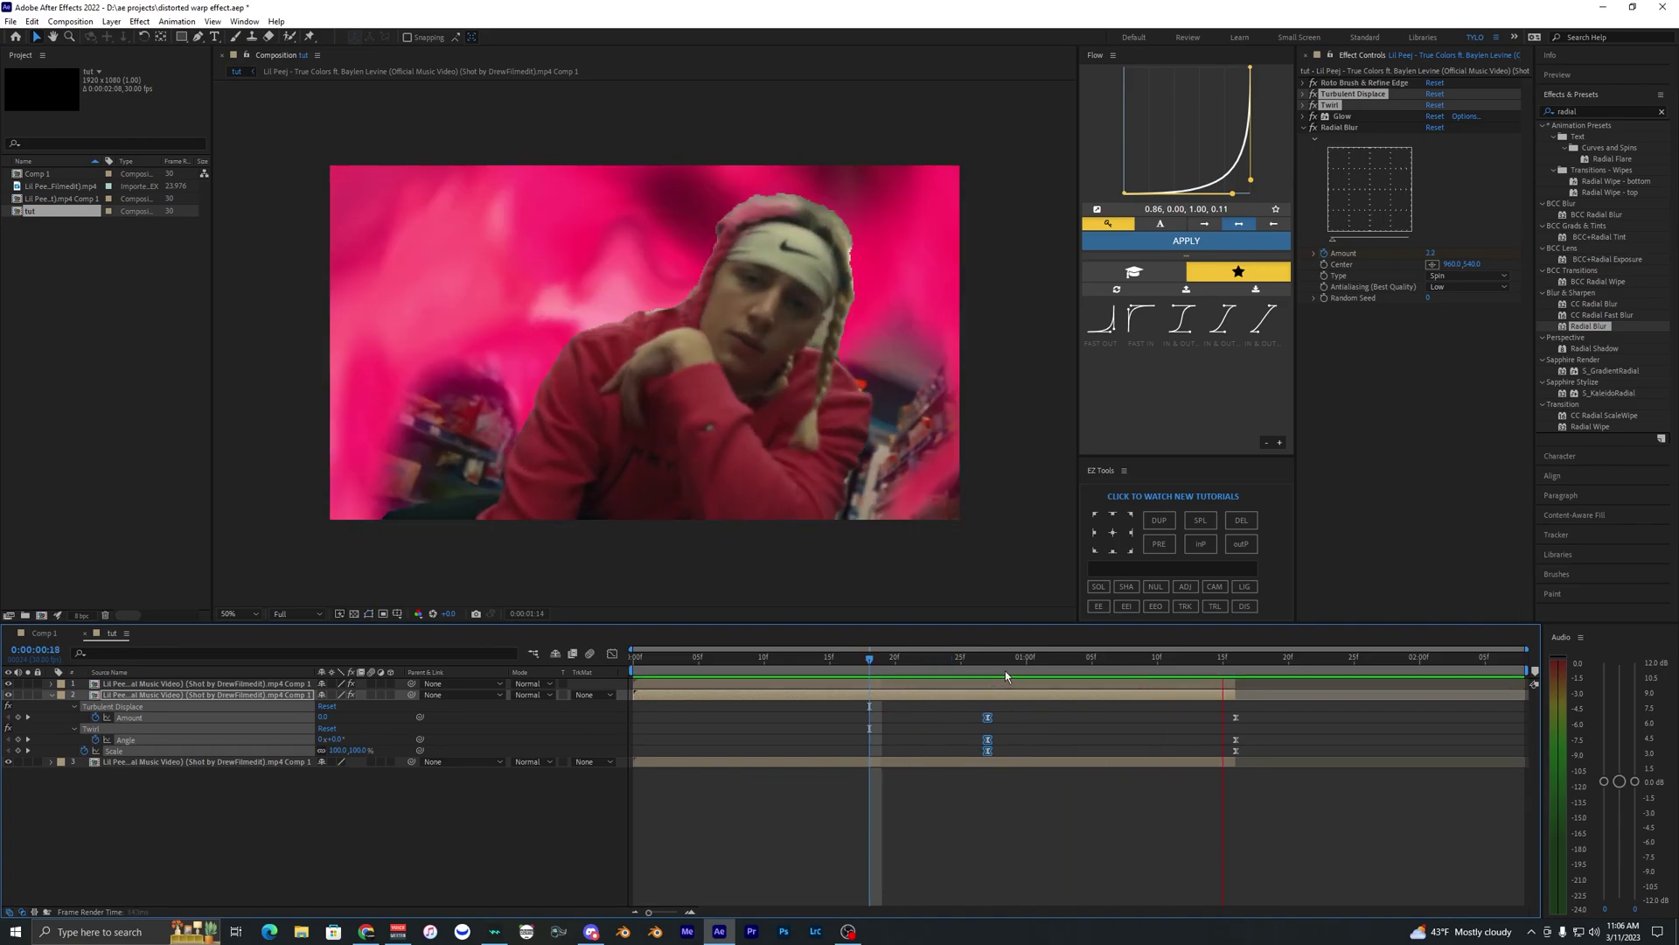
key(space)
drag(981, 663, 966, 668)
key(space)
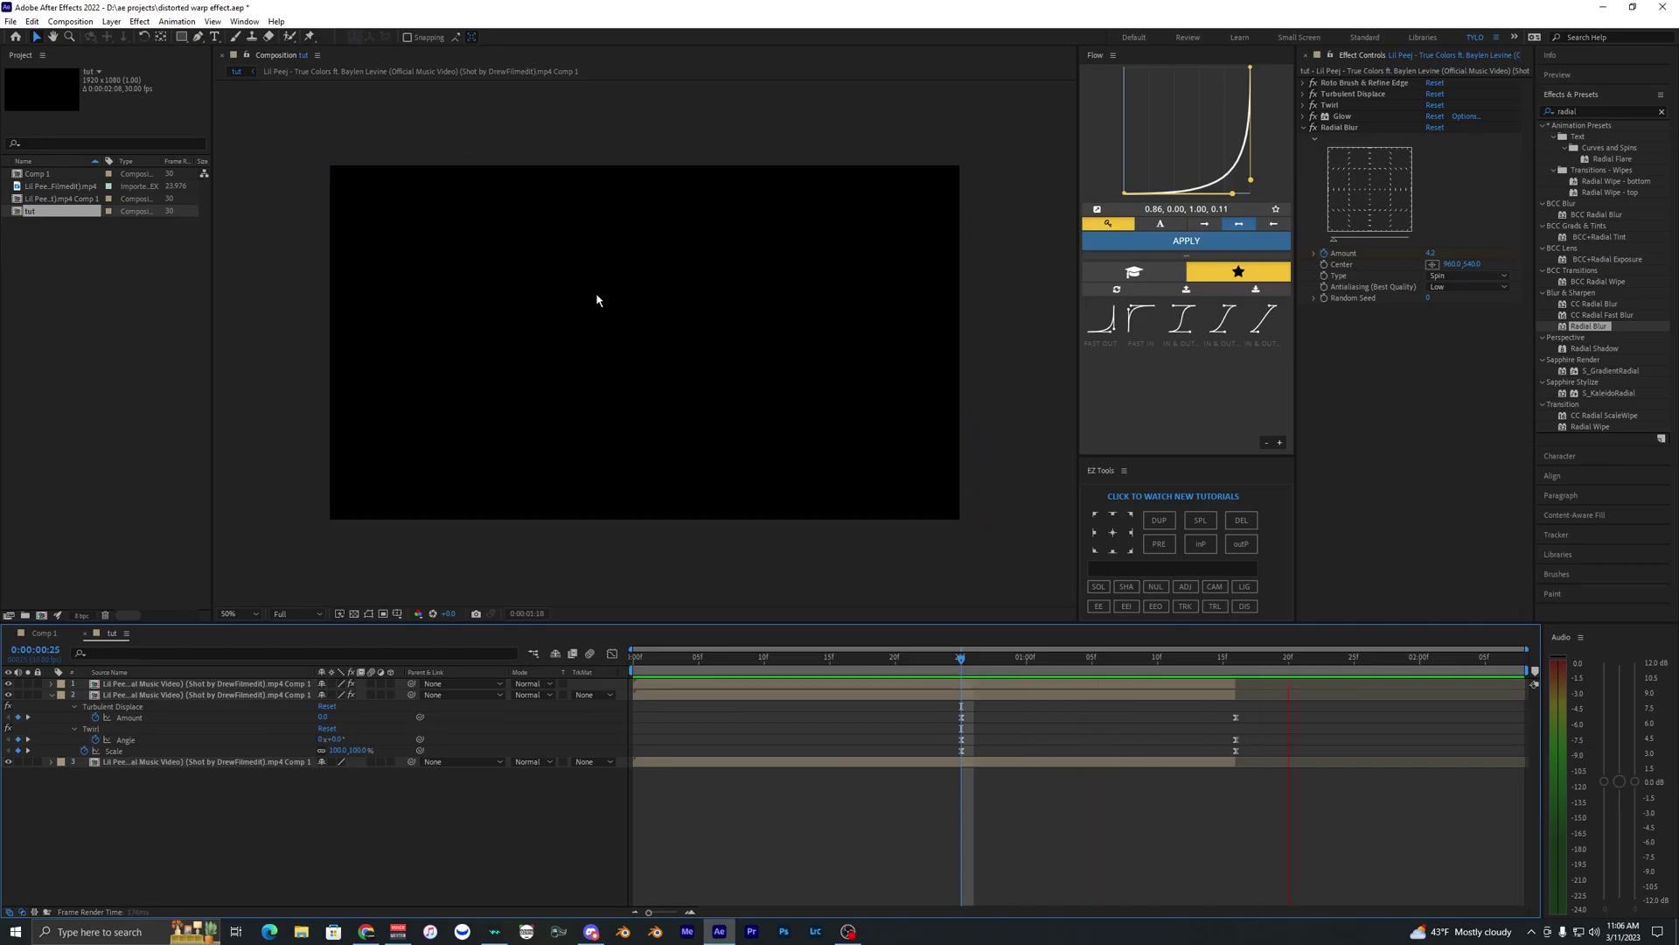
key(space)
key(ctrl+s)
Step: Keyframe the middle layer's opacity at 0% on frame 19 and 100% on frame 26
click(960, 664)
click(962, 694)
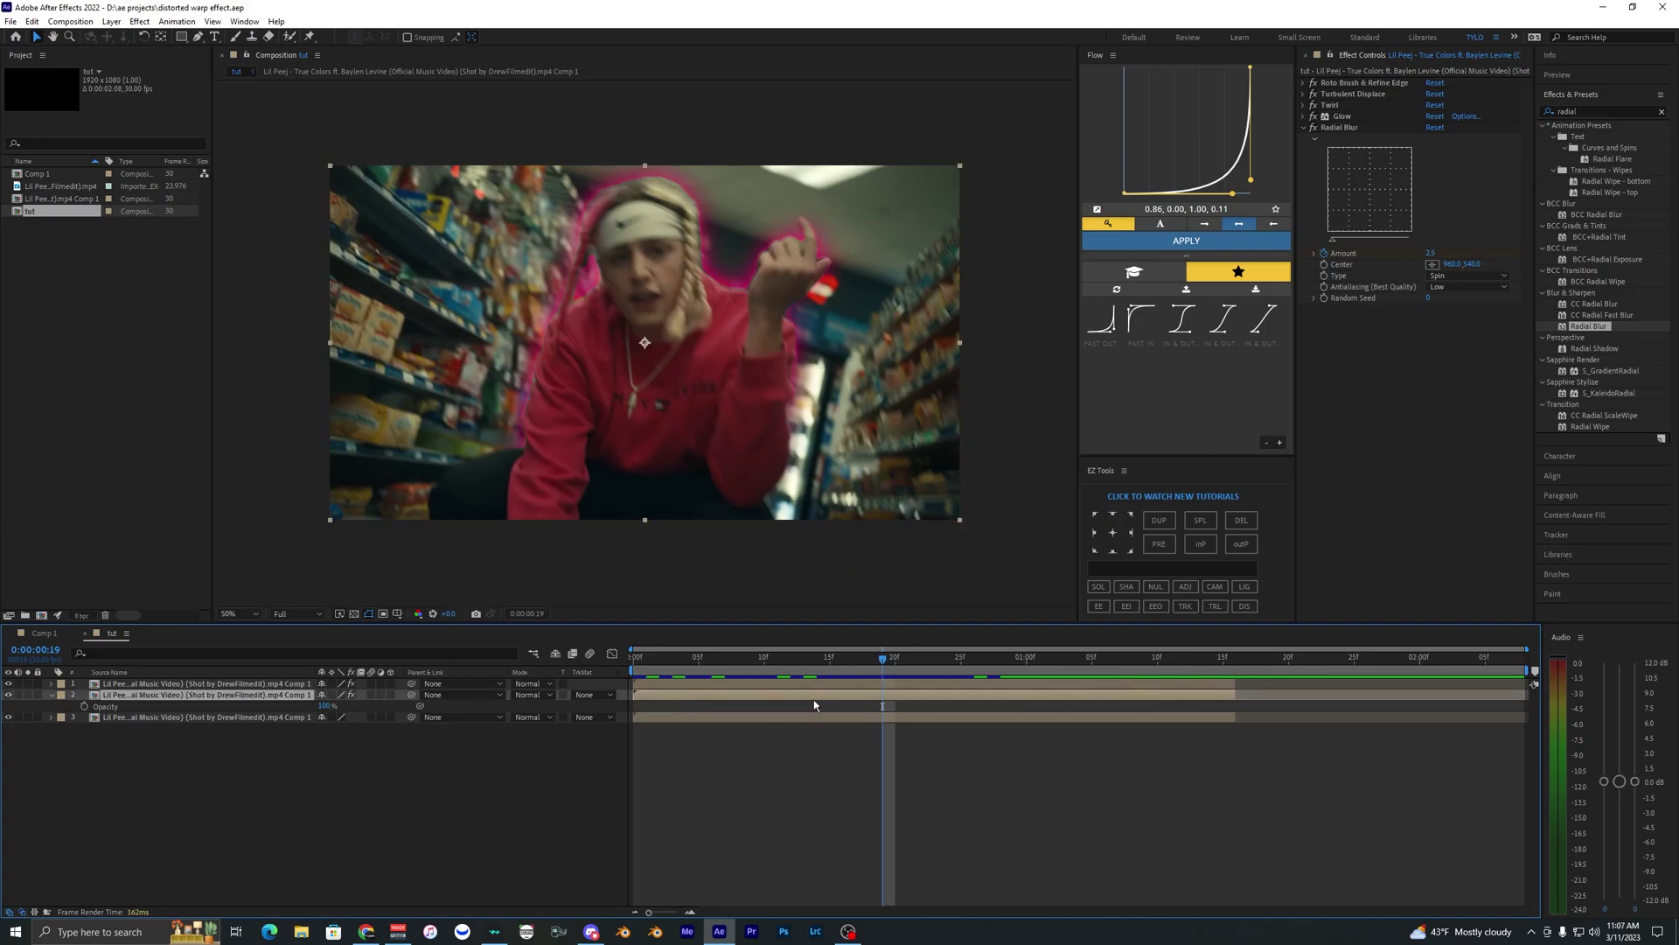
key(t)
key(t)
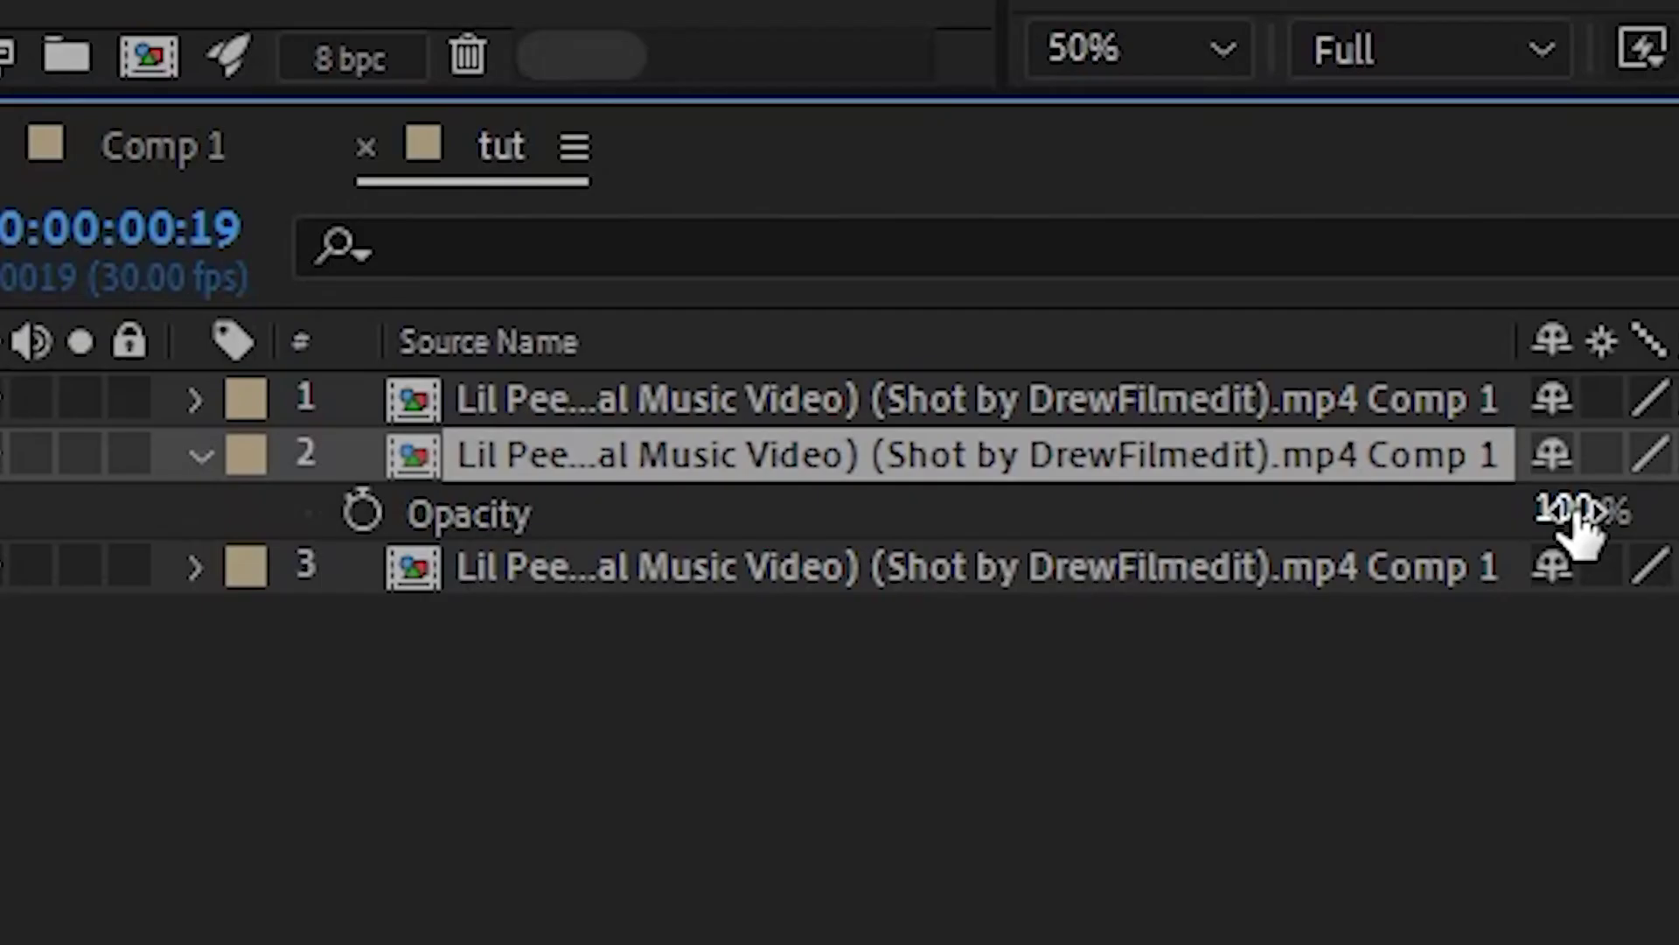
drag(327, 709, 57, 754)
click(362, 511)
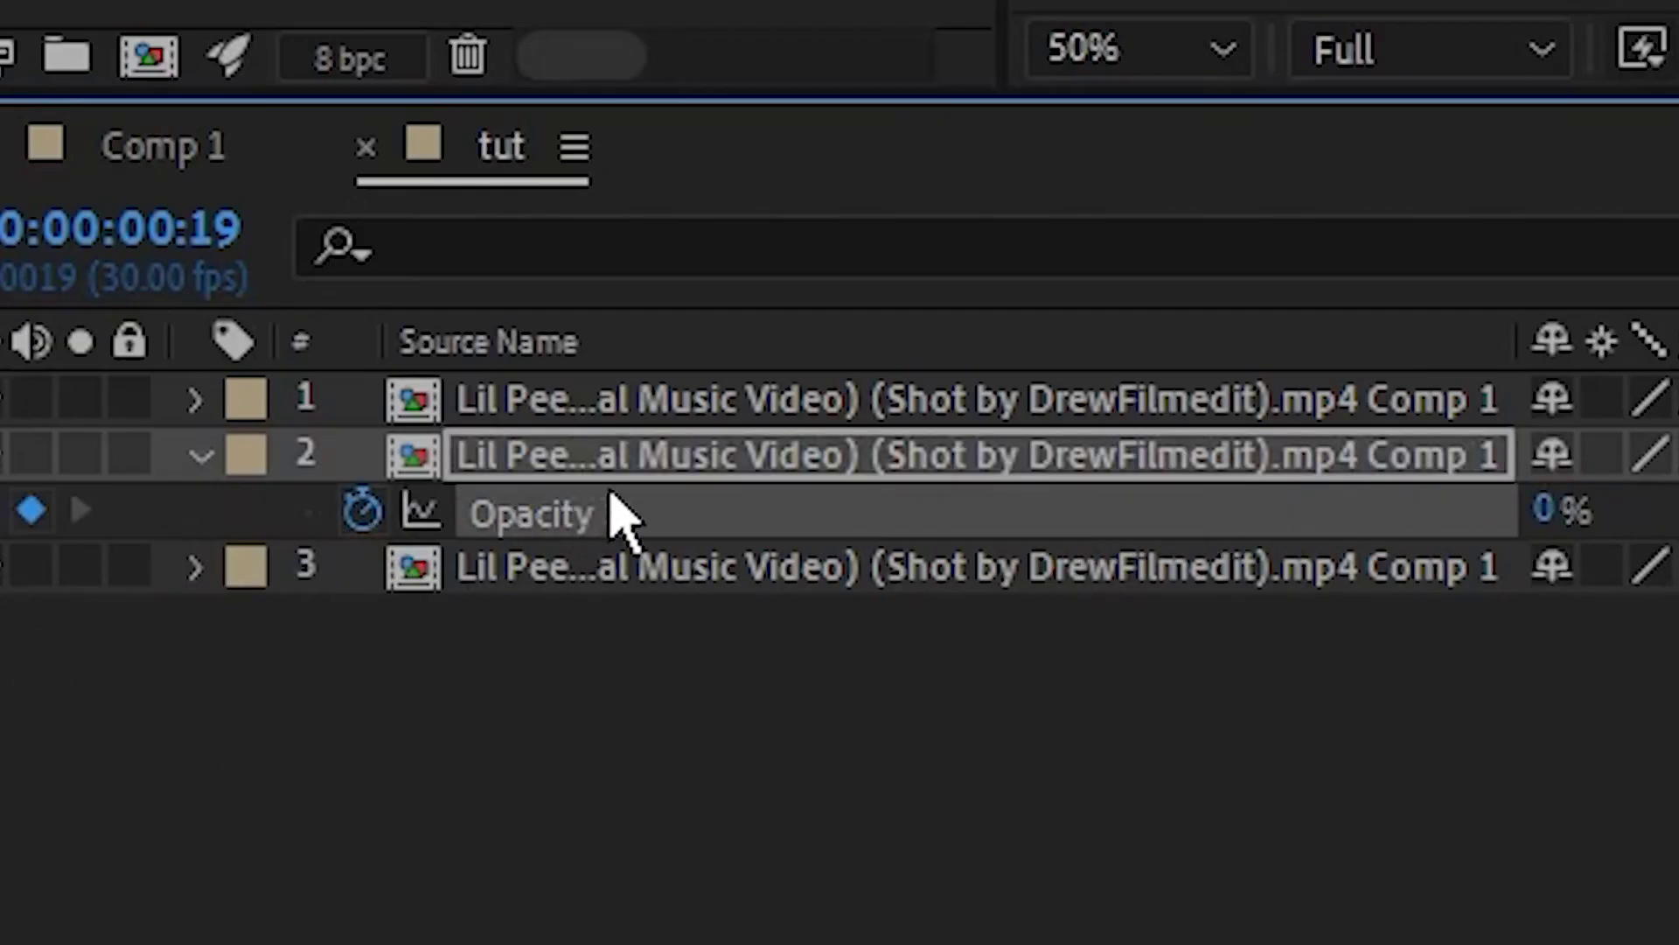
drag(882, 661, 975, 665)
drag(326, 707, 466, 693)
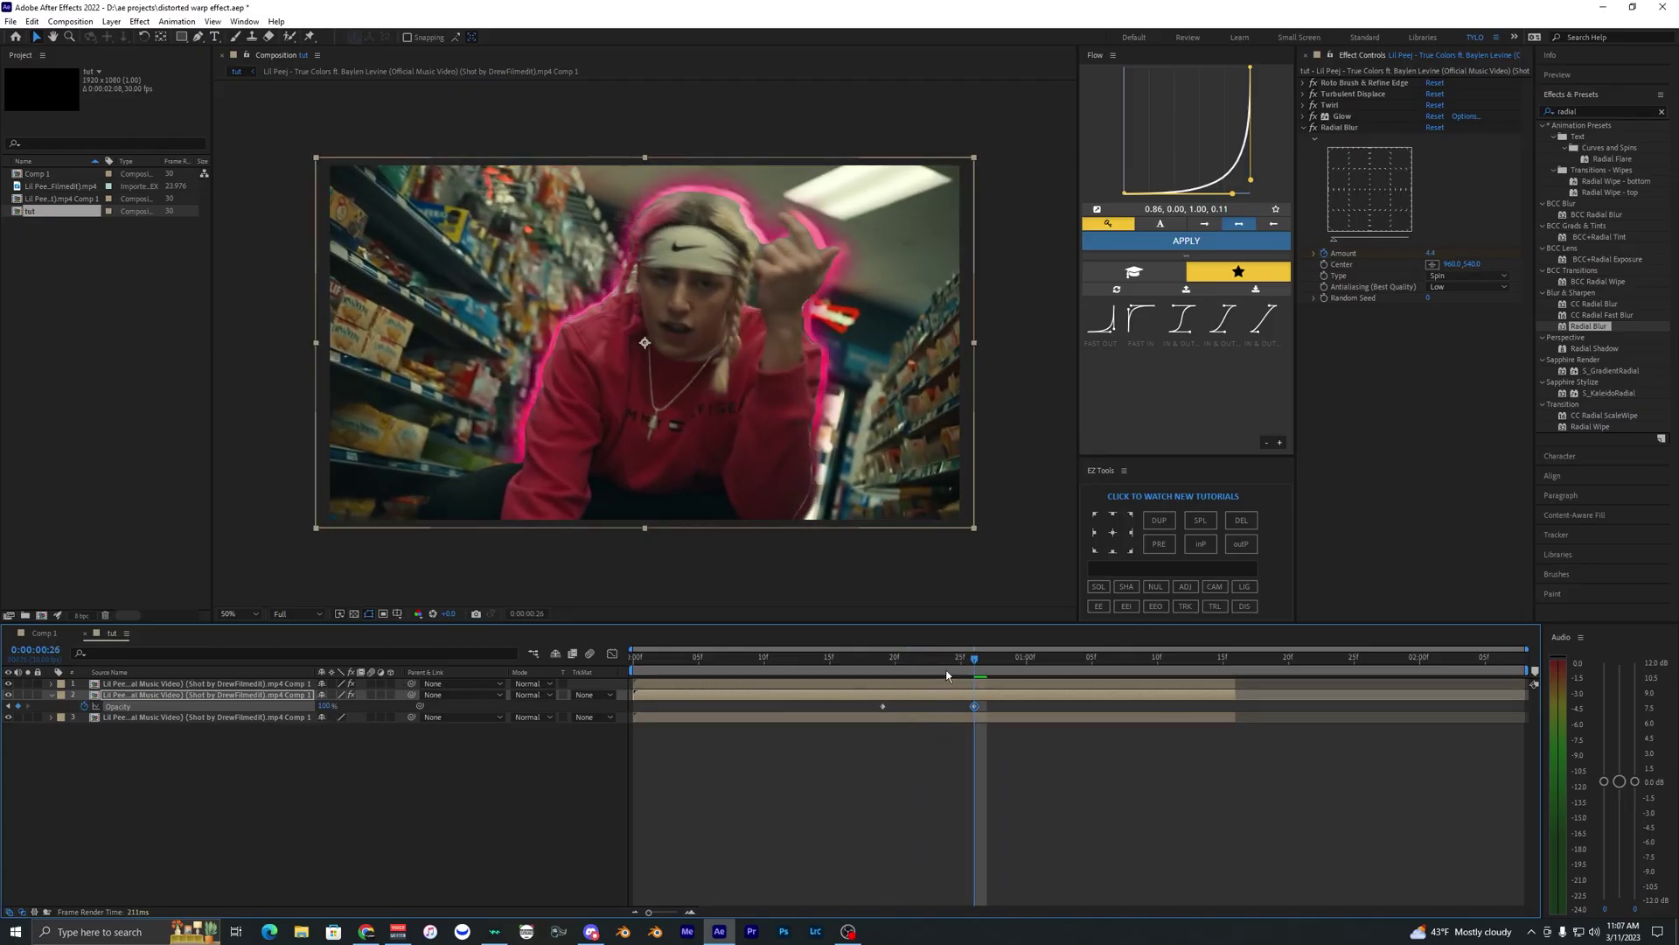
Step: Shift the middle layer's two opacity keyframes to frame 22 and 0:00:01:01, and preview the fade
drag(973, 706, 1014, 707)
click(884, 707)
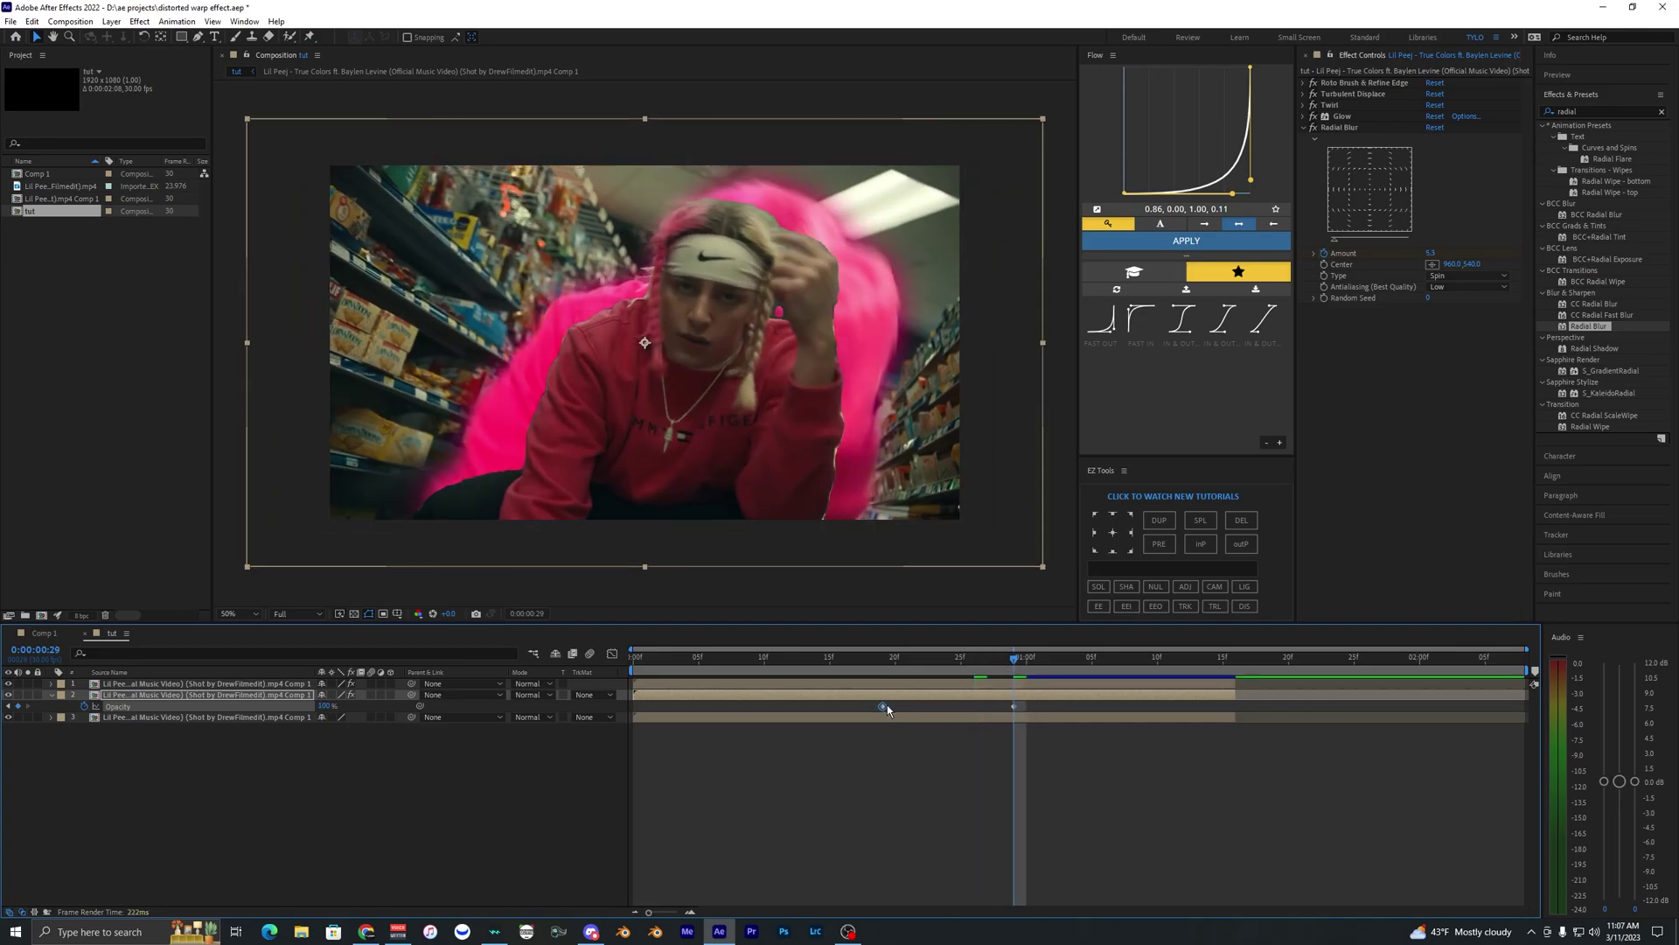
key(space)
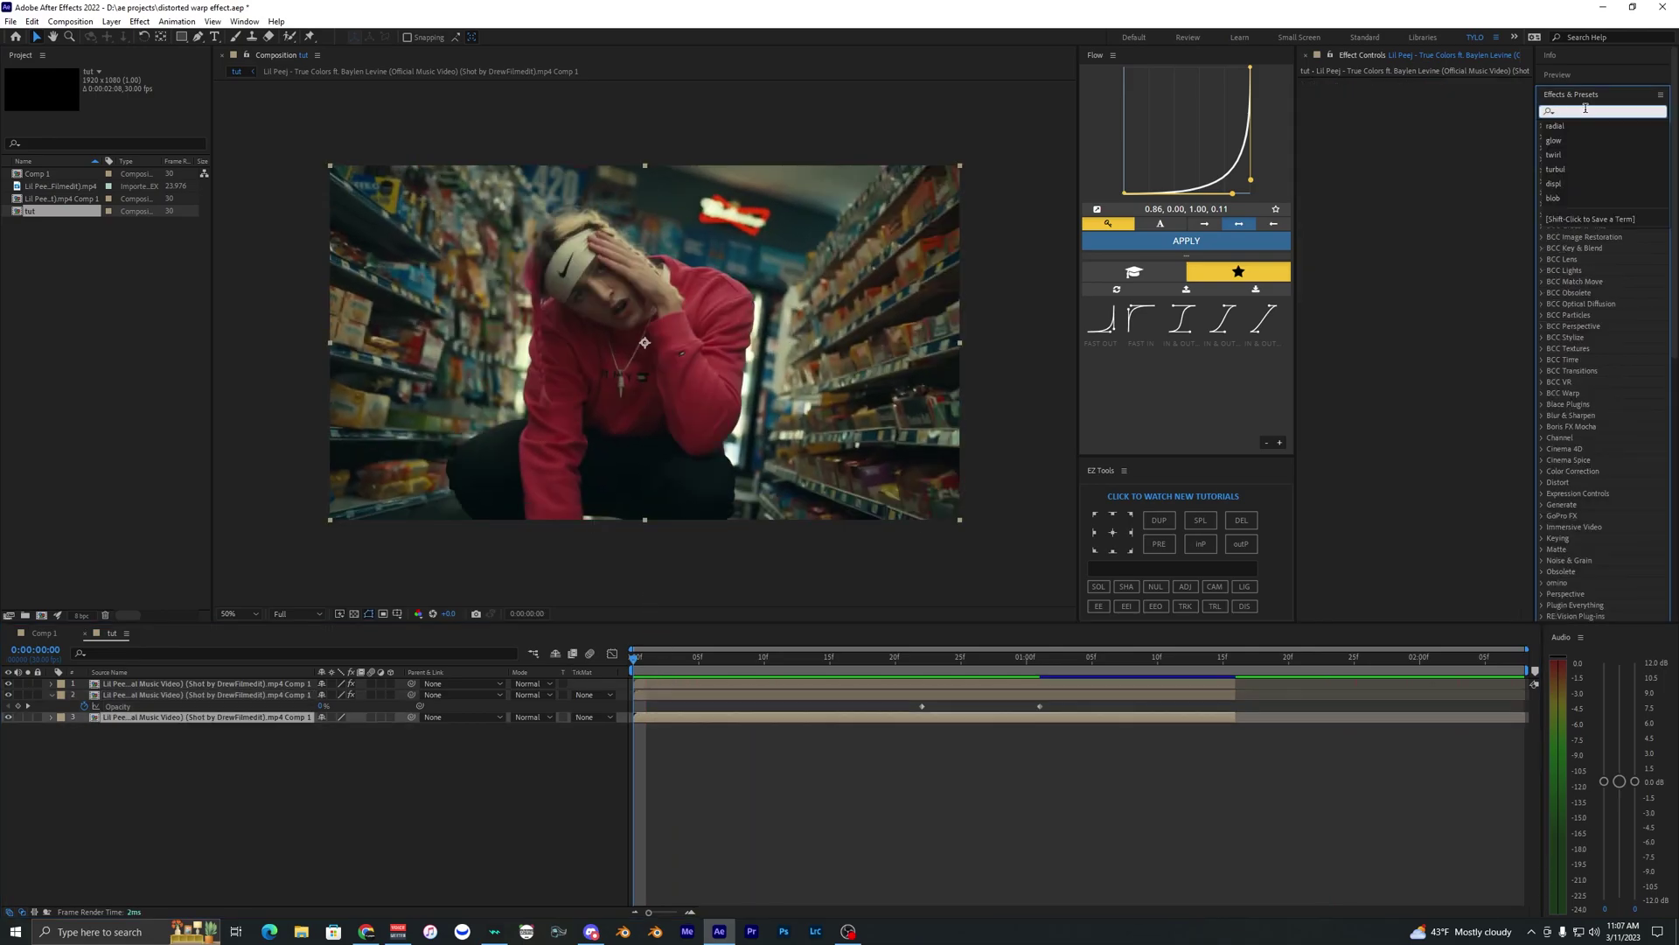
Step: Apply the Displacement Map effect to the bottom layer and set its maximum horizontal and vertical displacement to 0
text(displacement map)
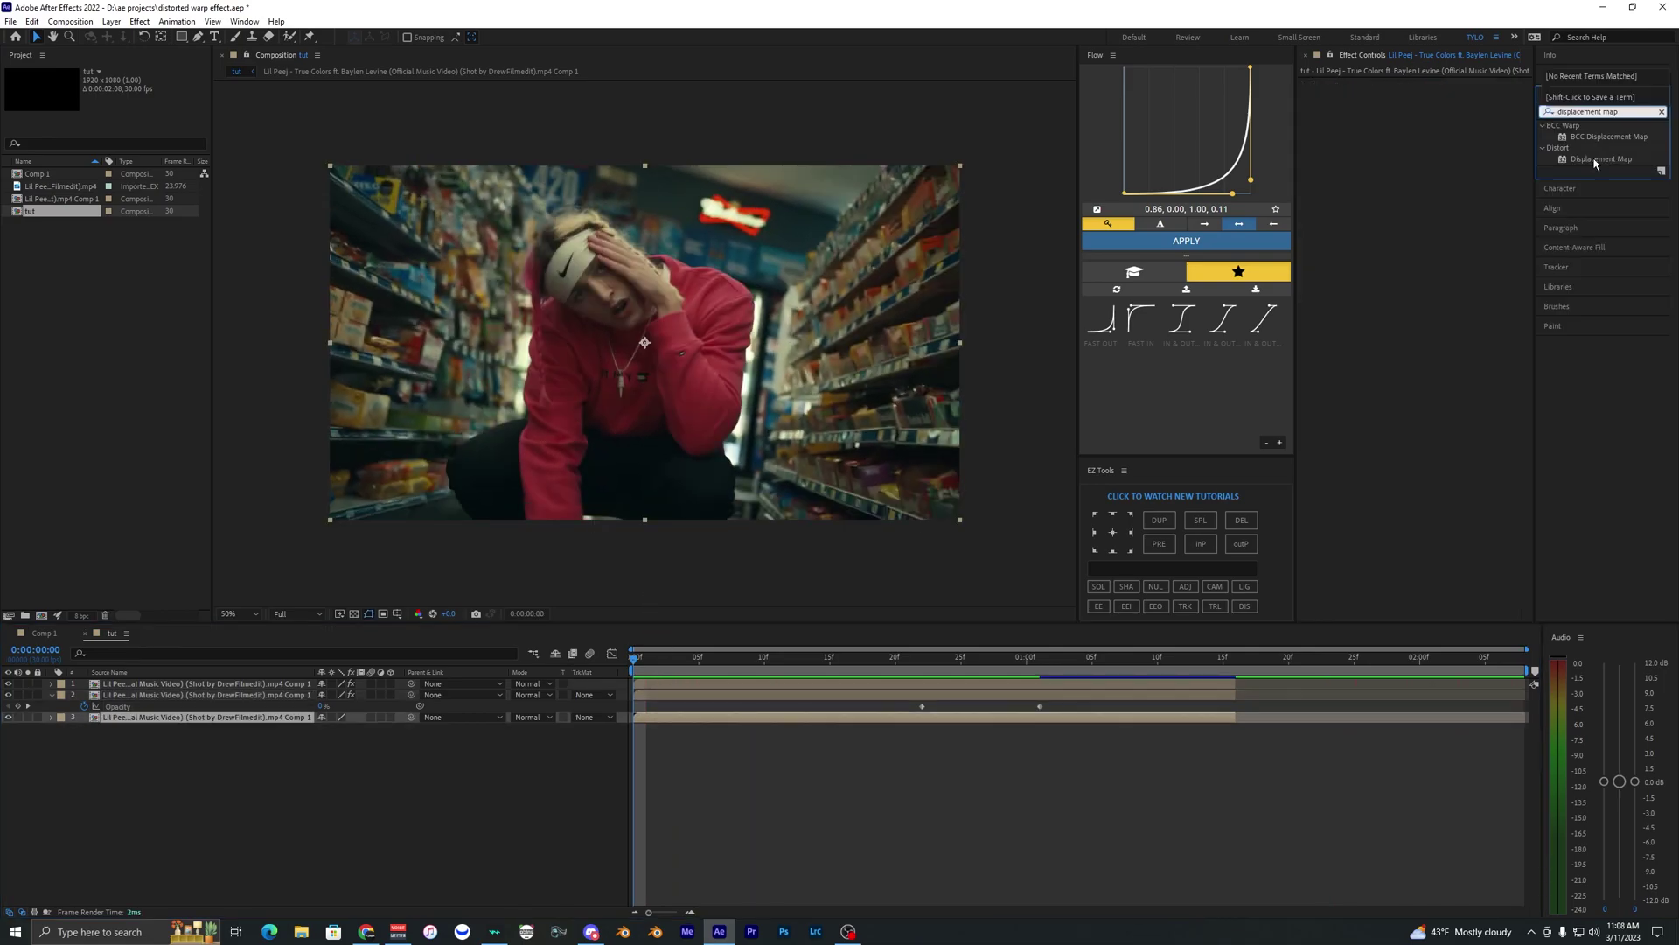
double_click(1599, 162)
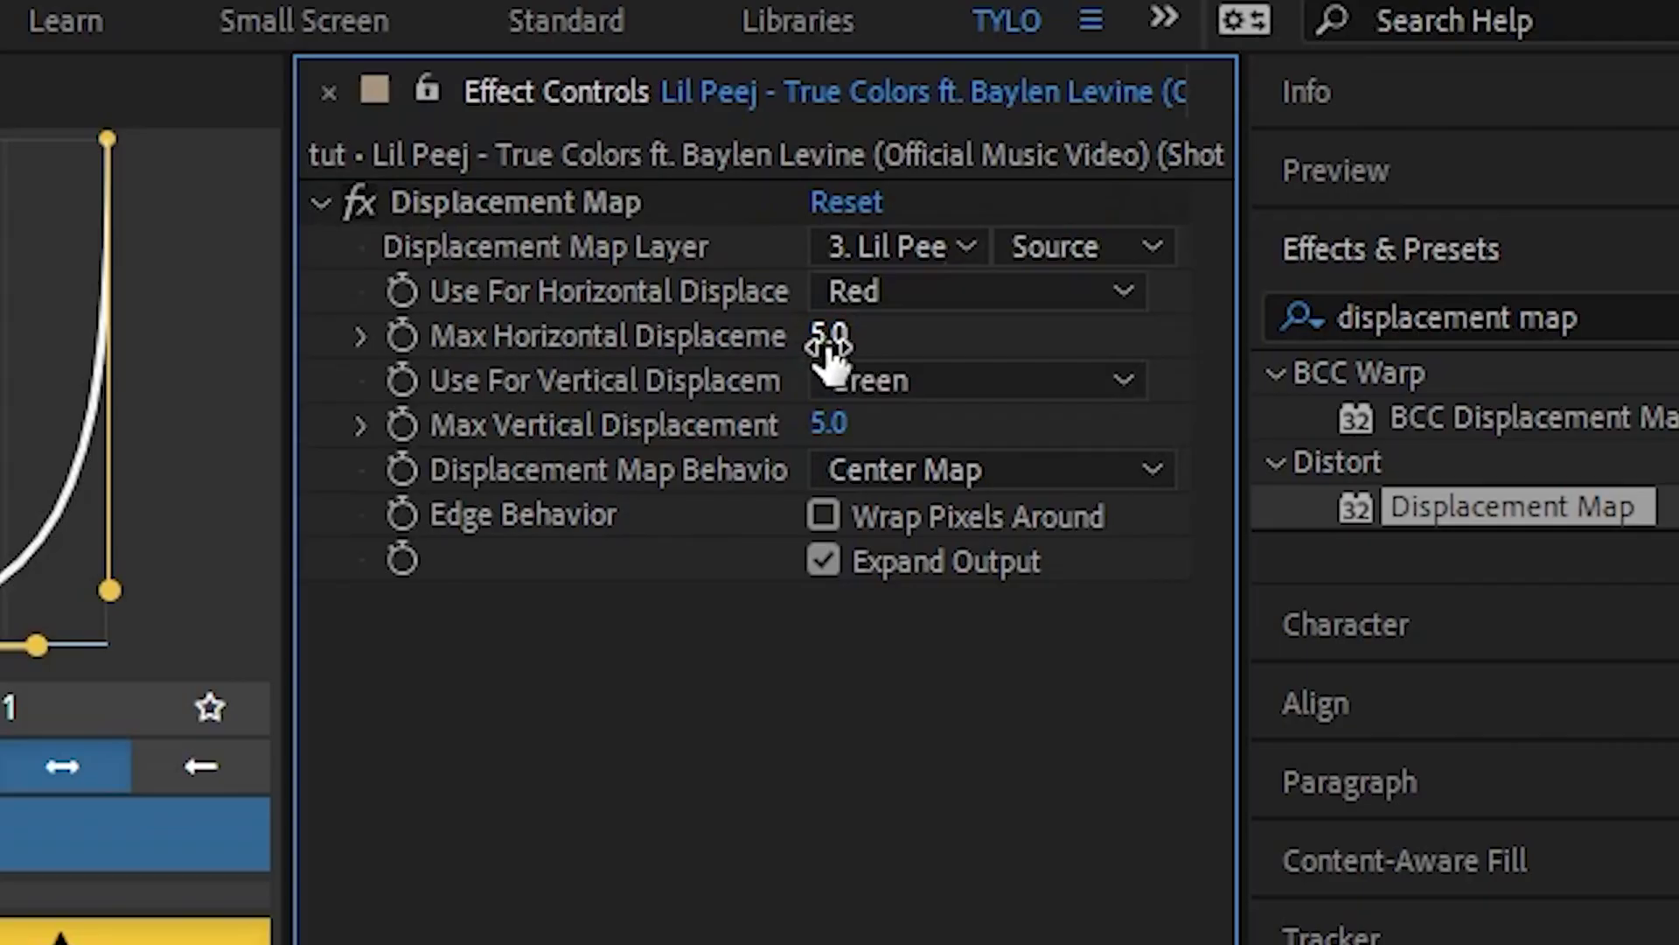
click(828, 348)
text(0)
key(Tab)
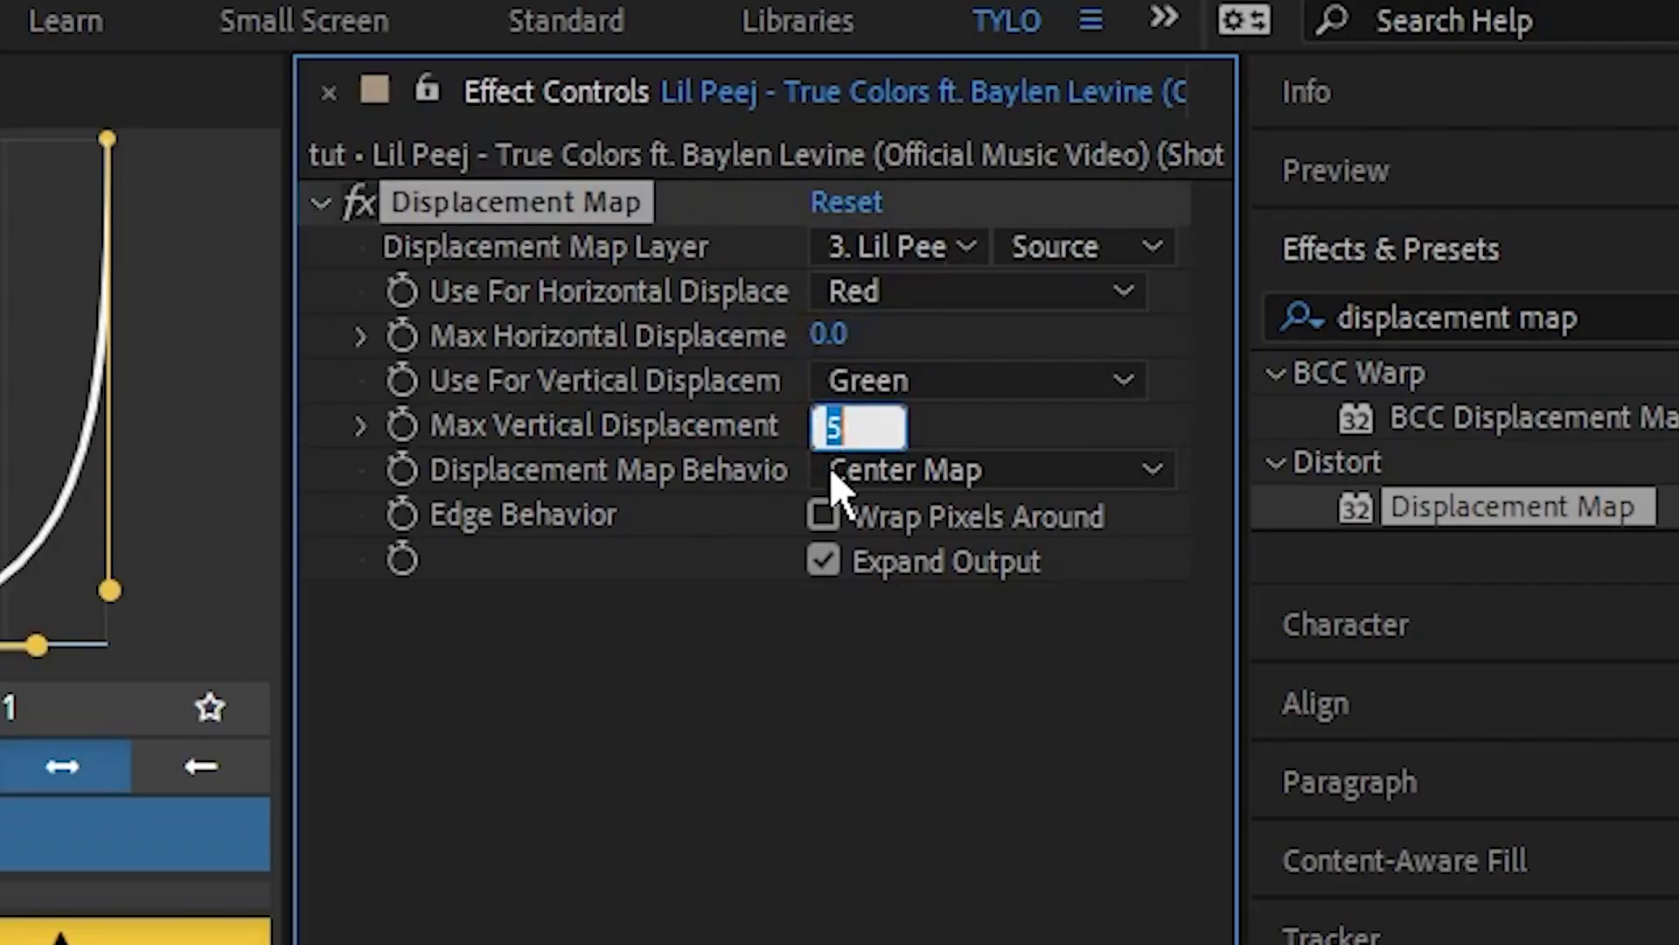
text(0)
click(840, 892)
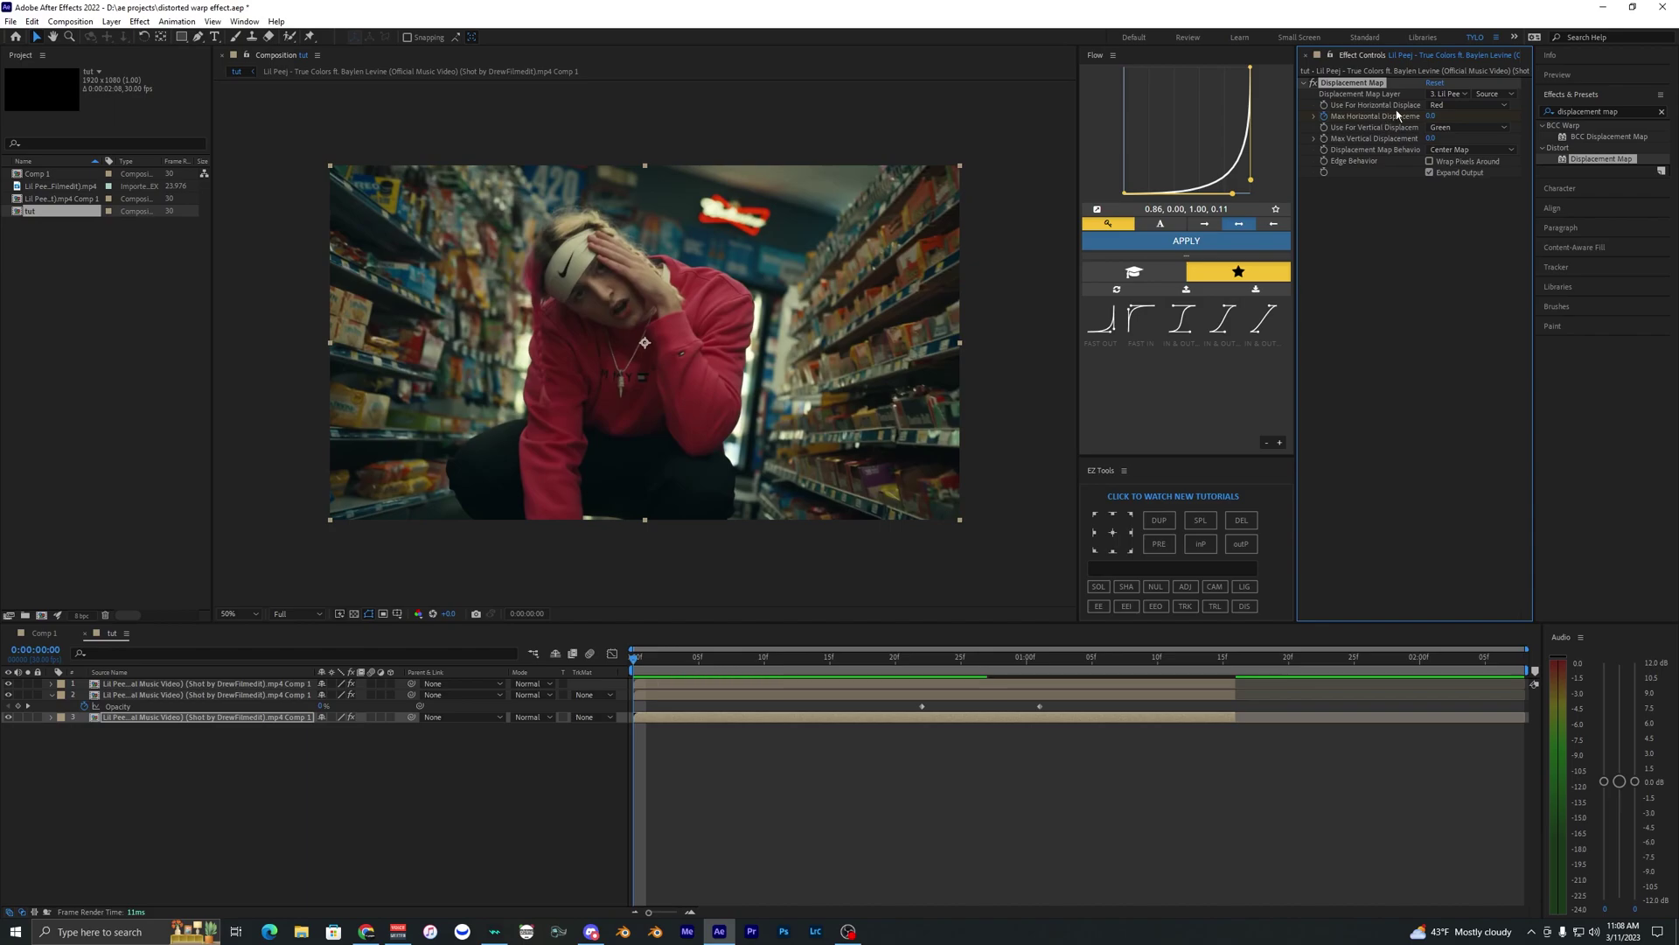
Step: Keyframe the bottom layer's maximum horizontal displacement at 294 on 0:00:01:16 and preview the distortion
click(649, 670)
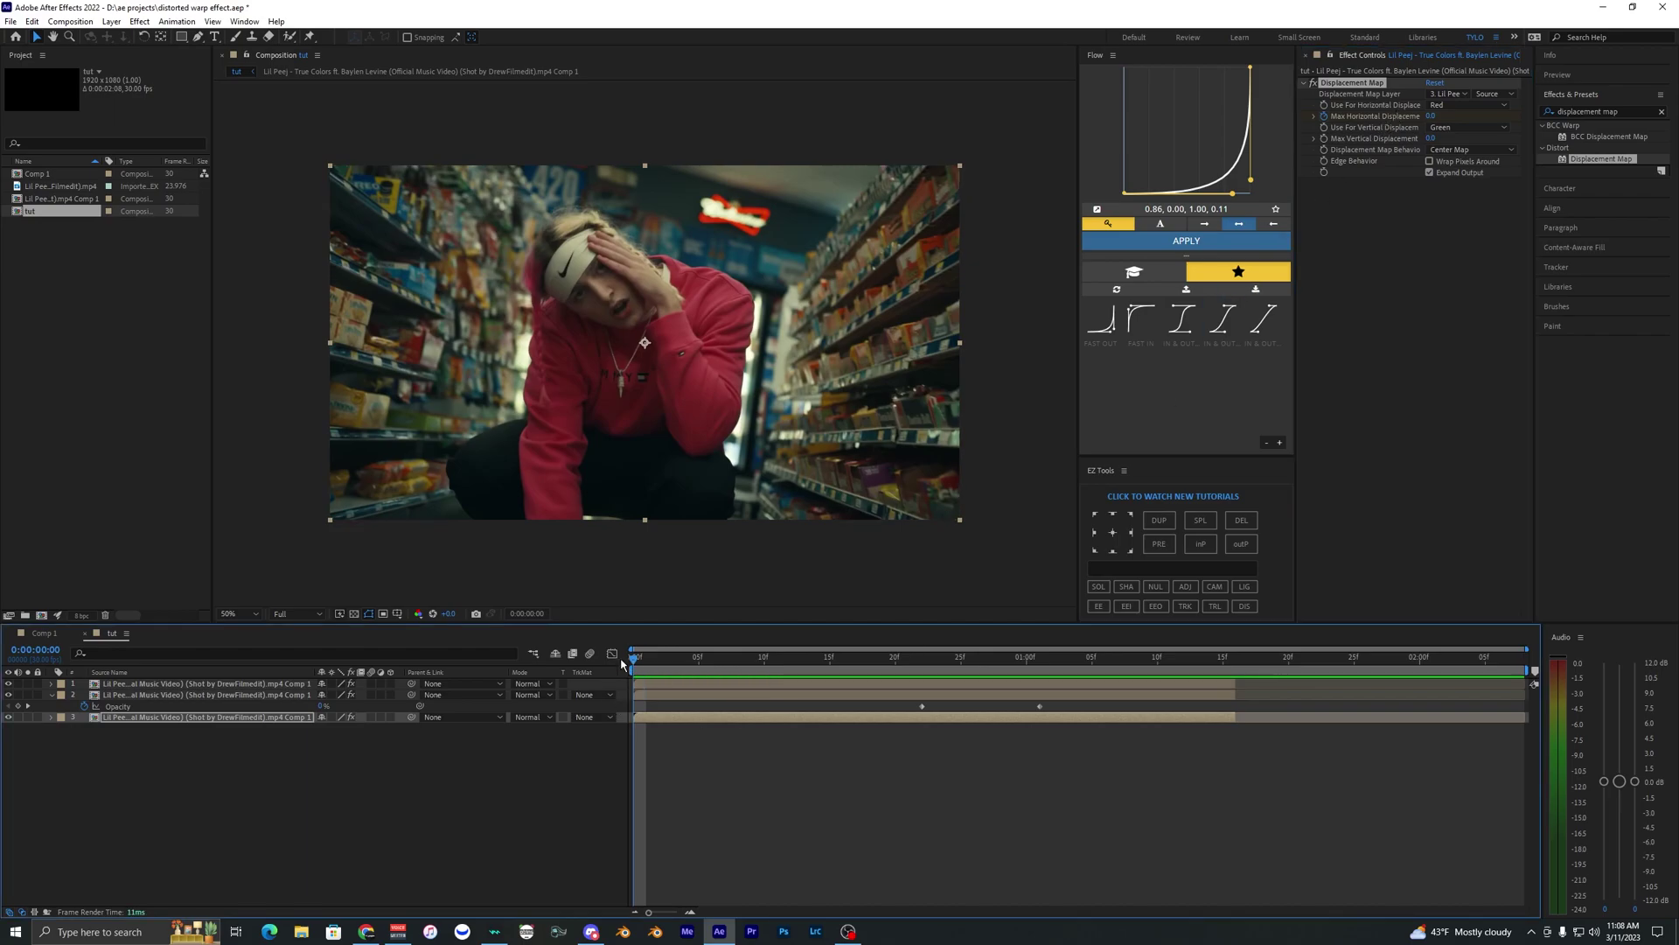
drag(626, 665, 1236, 673)
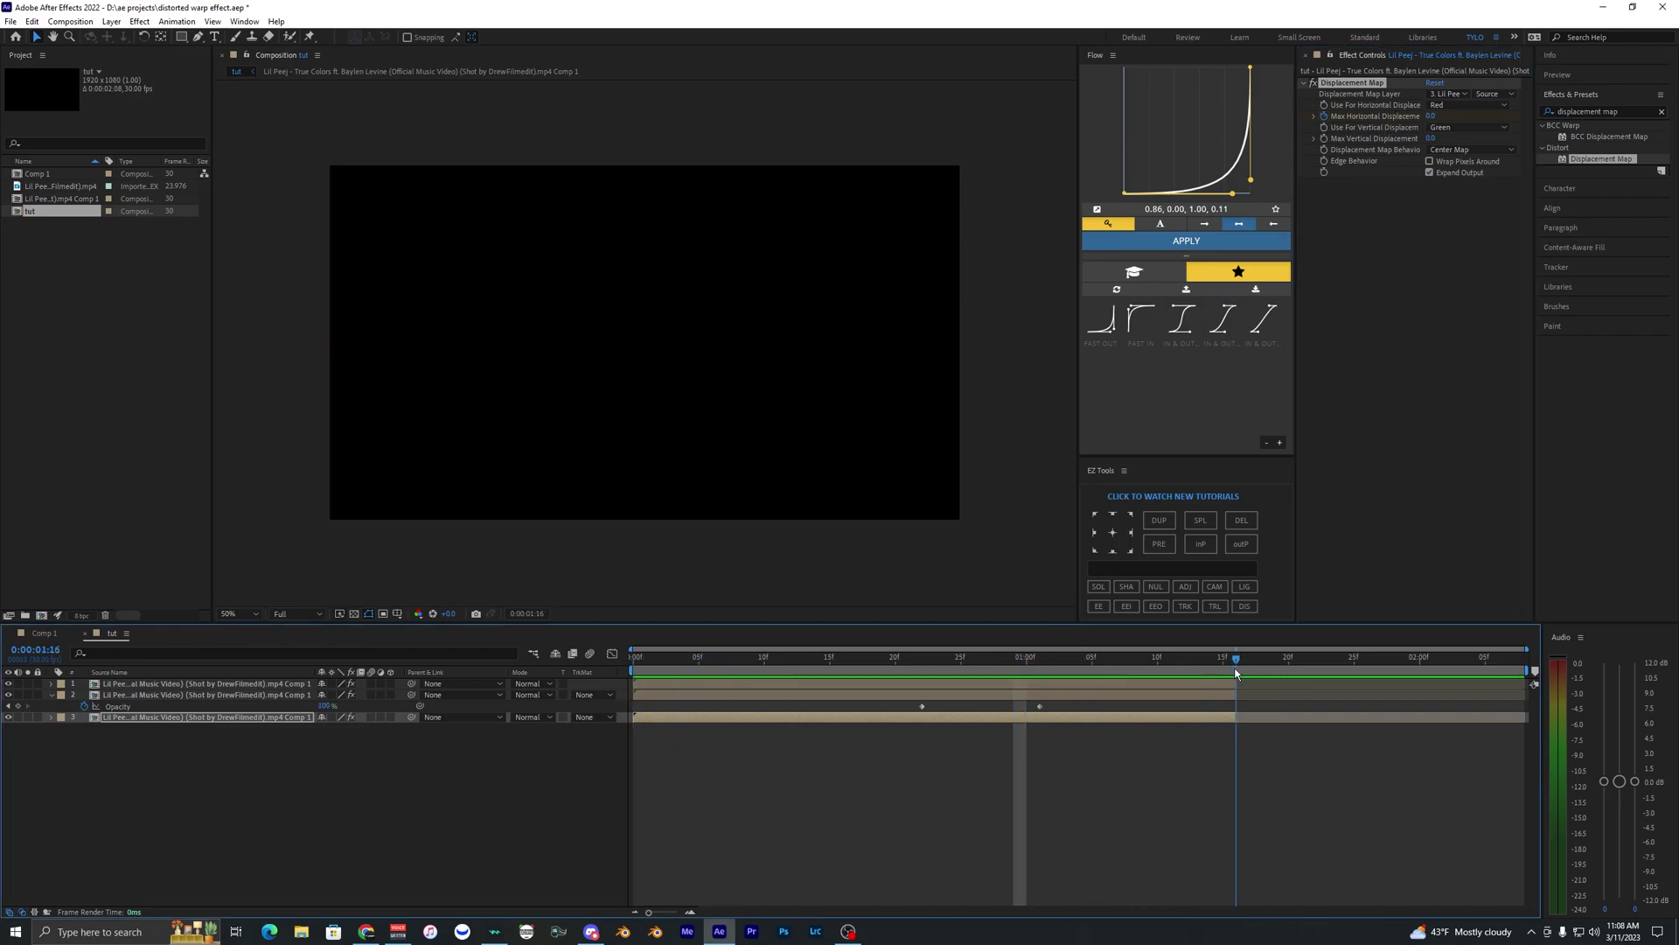
drag(1428, 116, 1634, 126)
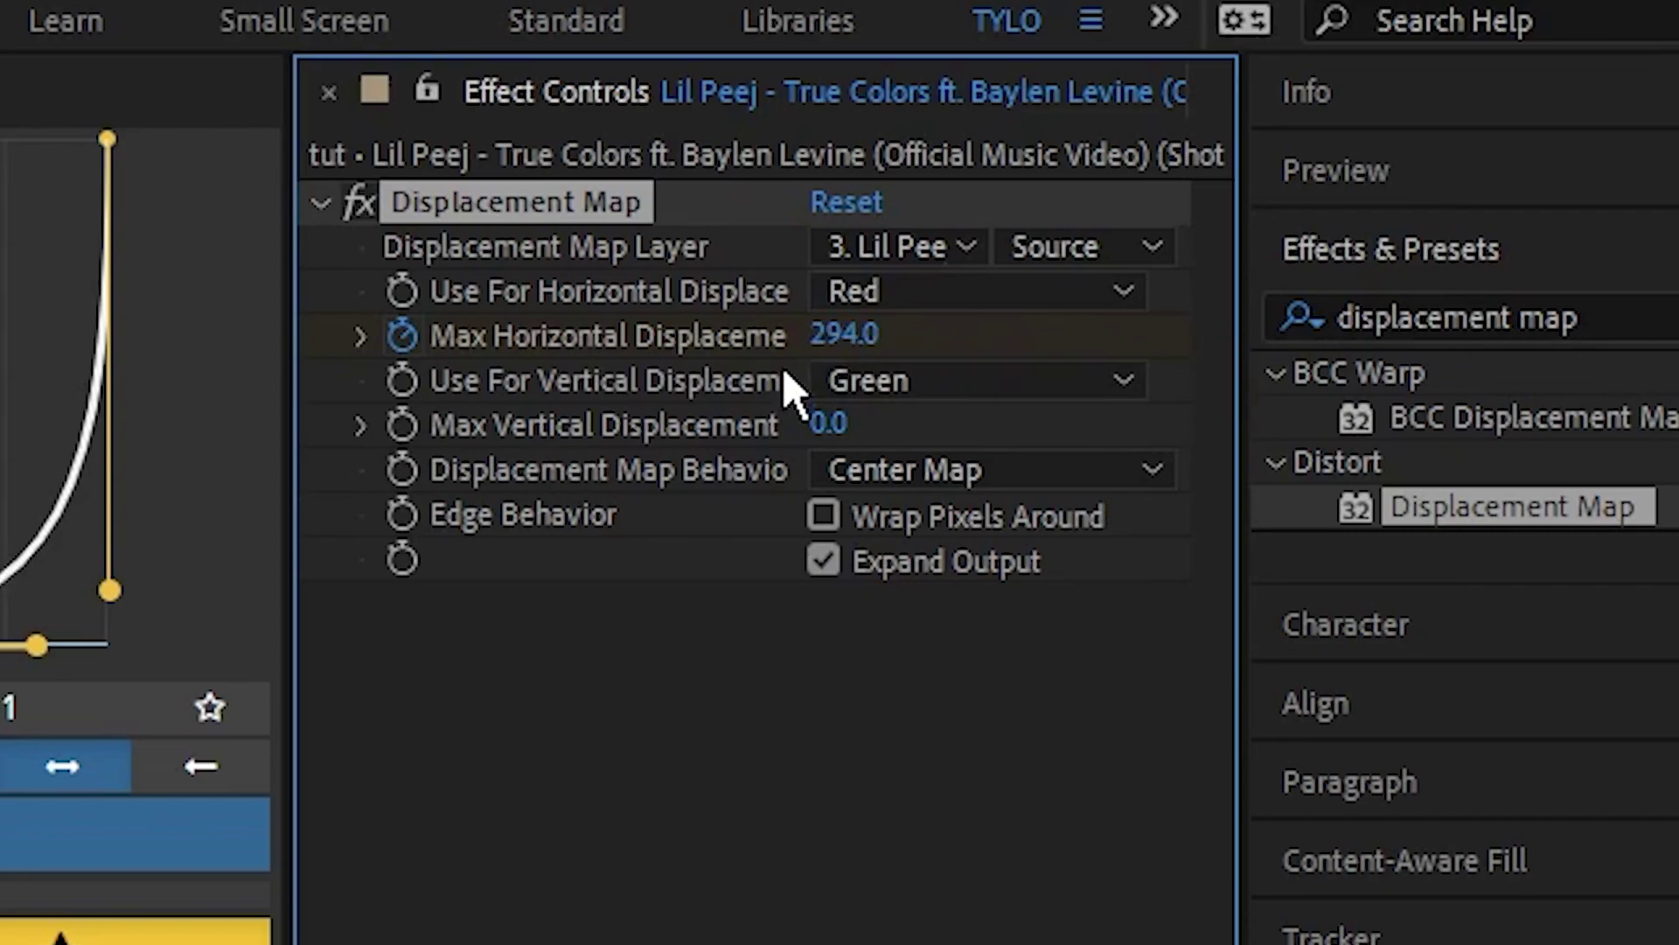
drag(785, 385, 809, 455)
key(ctrl+z)
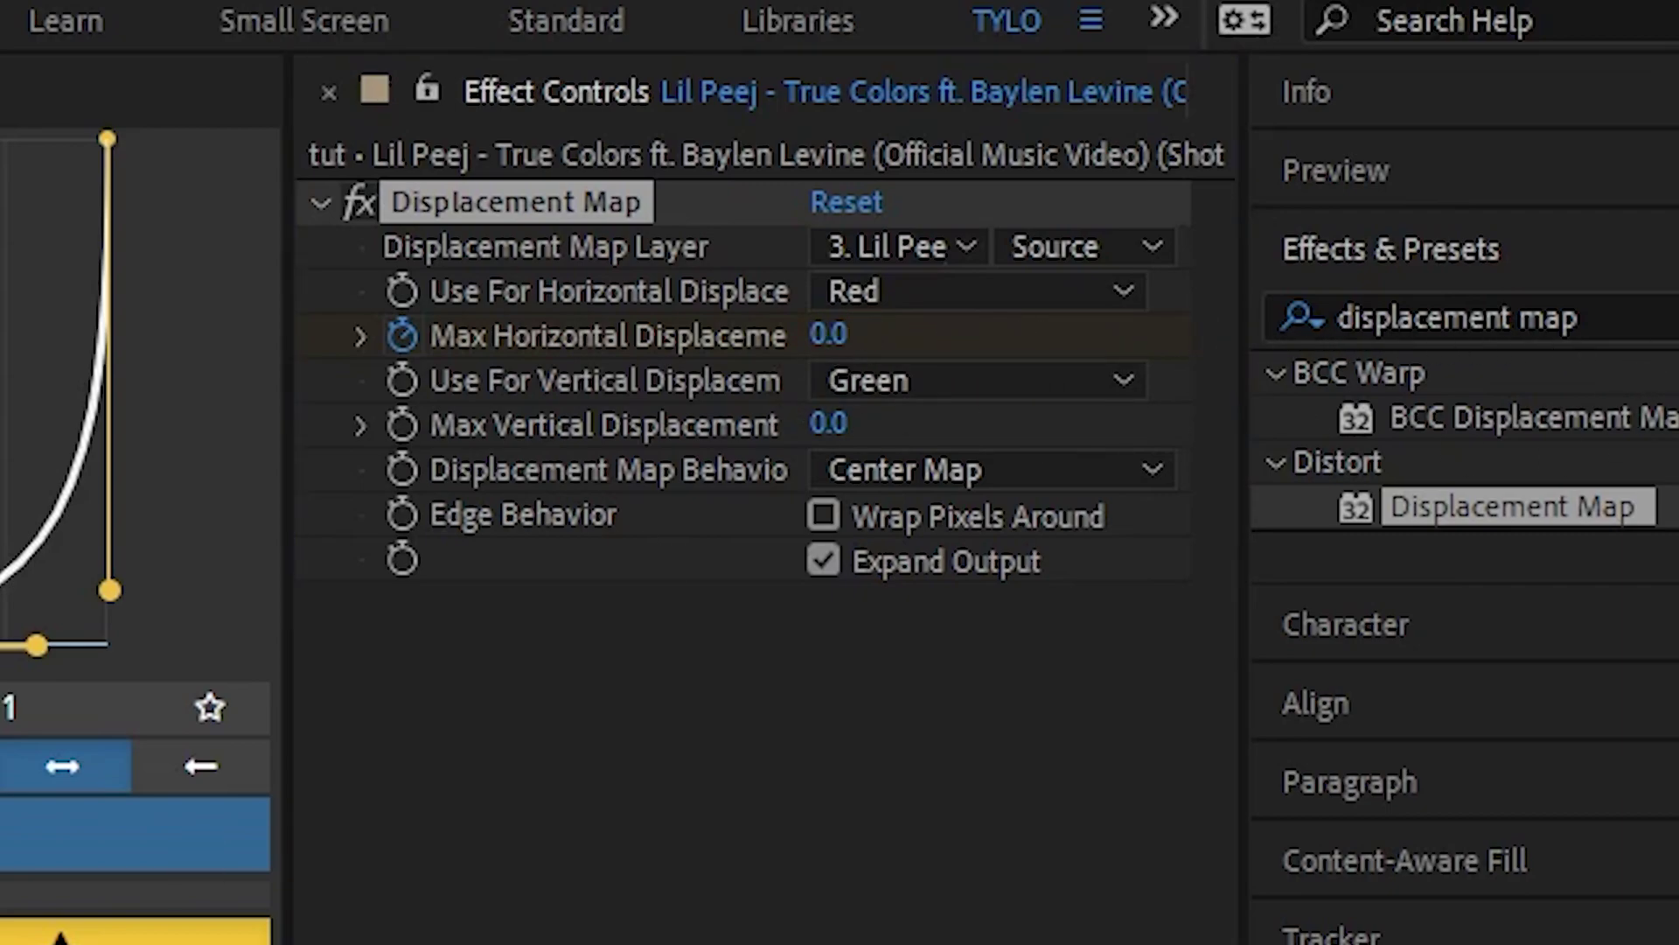
key(space)
key(space)
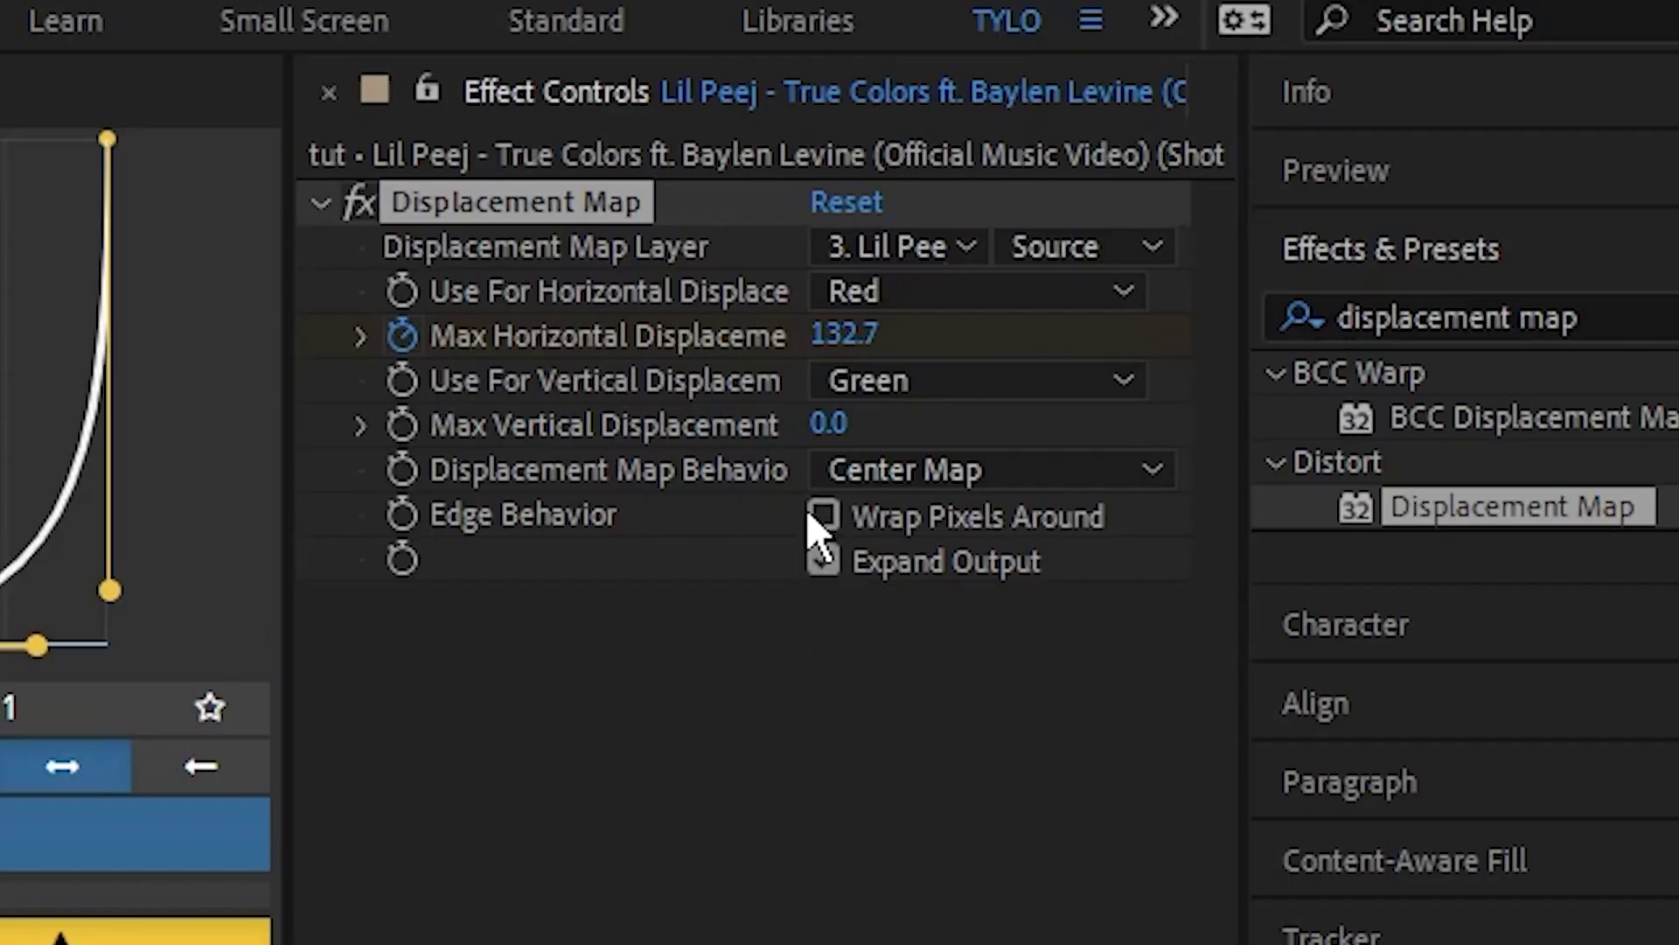
Step: Enable Wrap Pixels Around for the Displacement Map and move the first horizontal displacement keyframe to frame 20
click(817, 513)
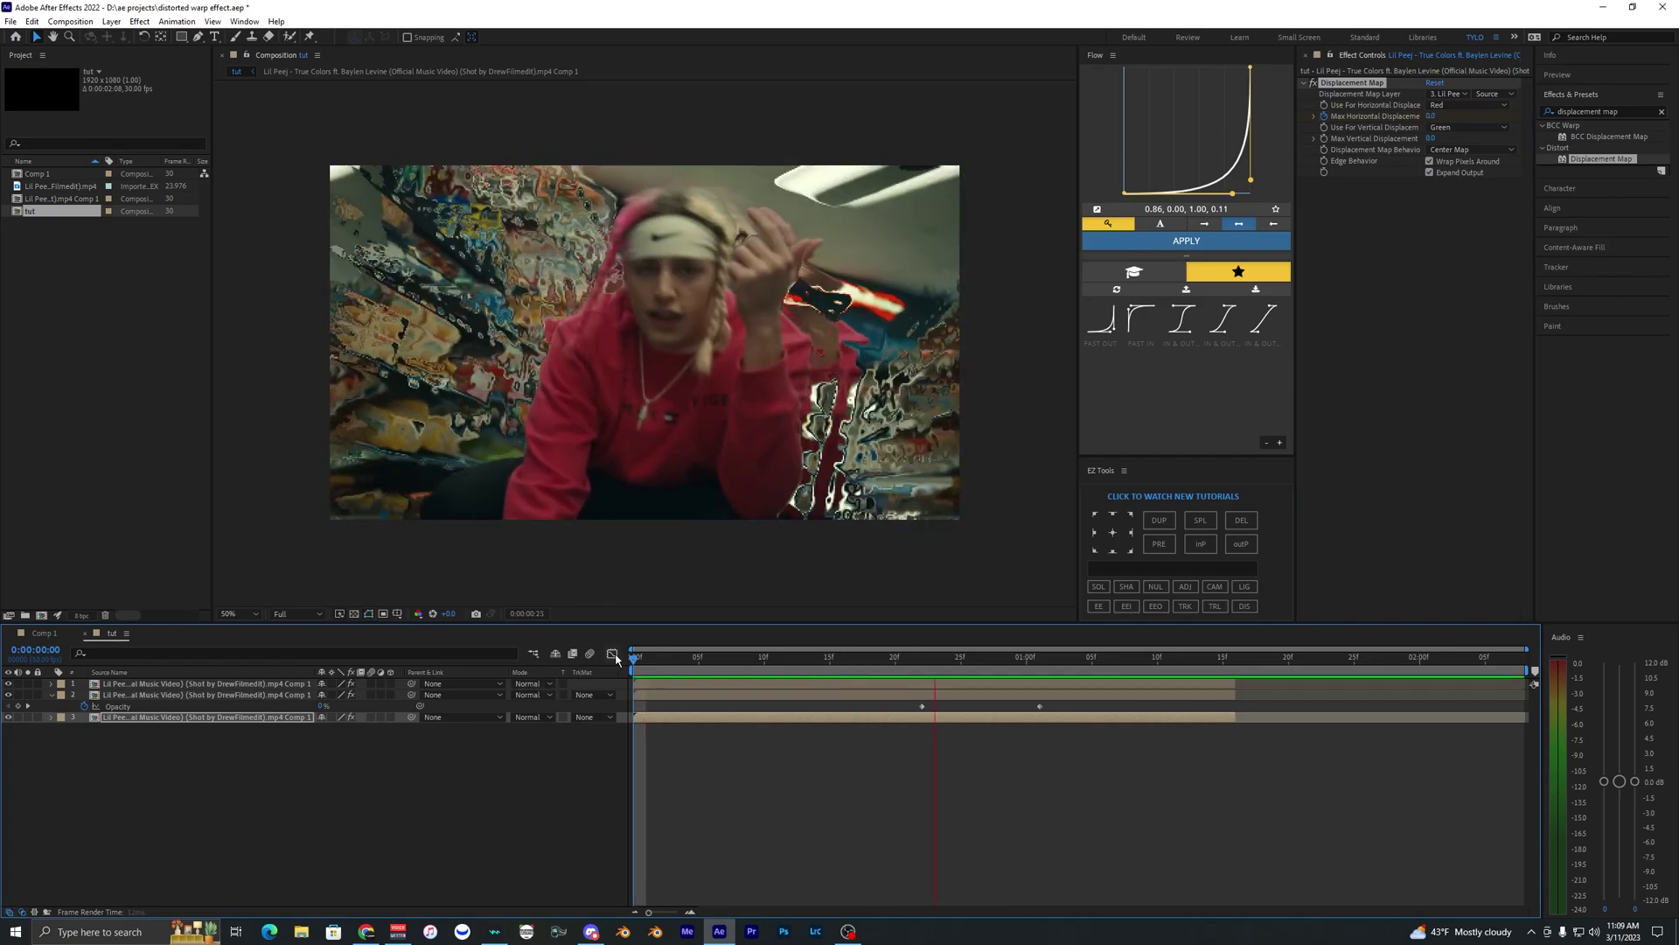
drag(635, 744, 803, 739)
click(793, 666)
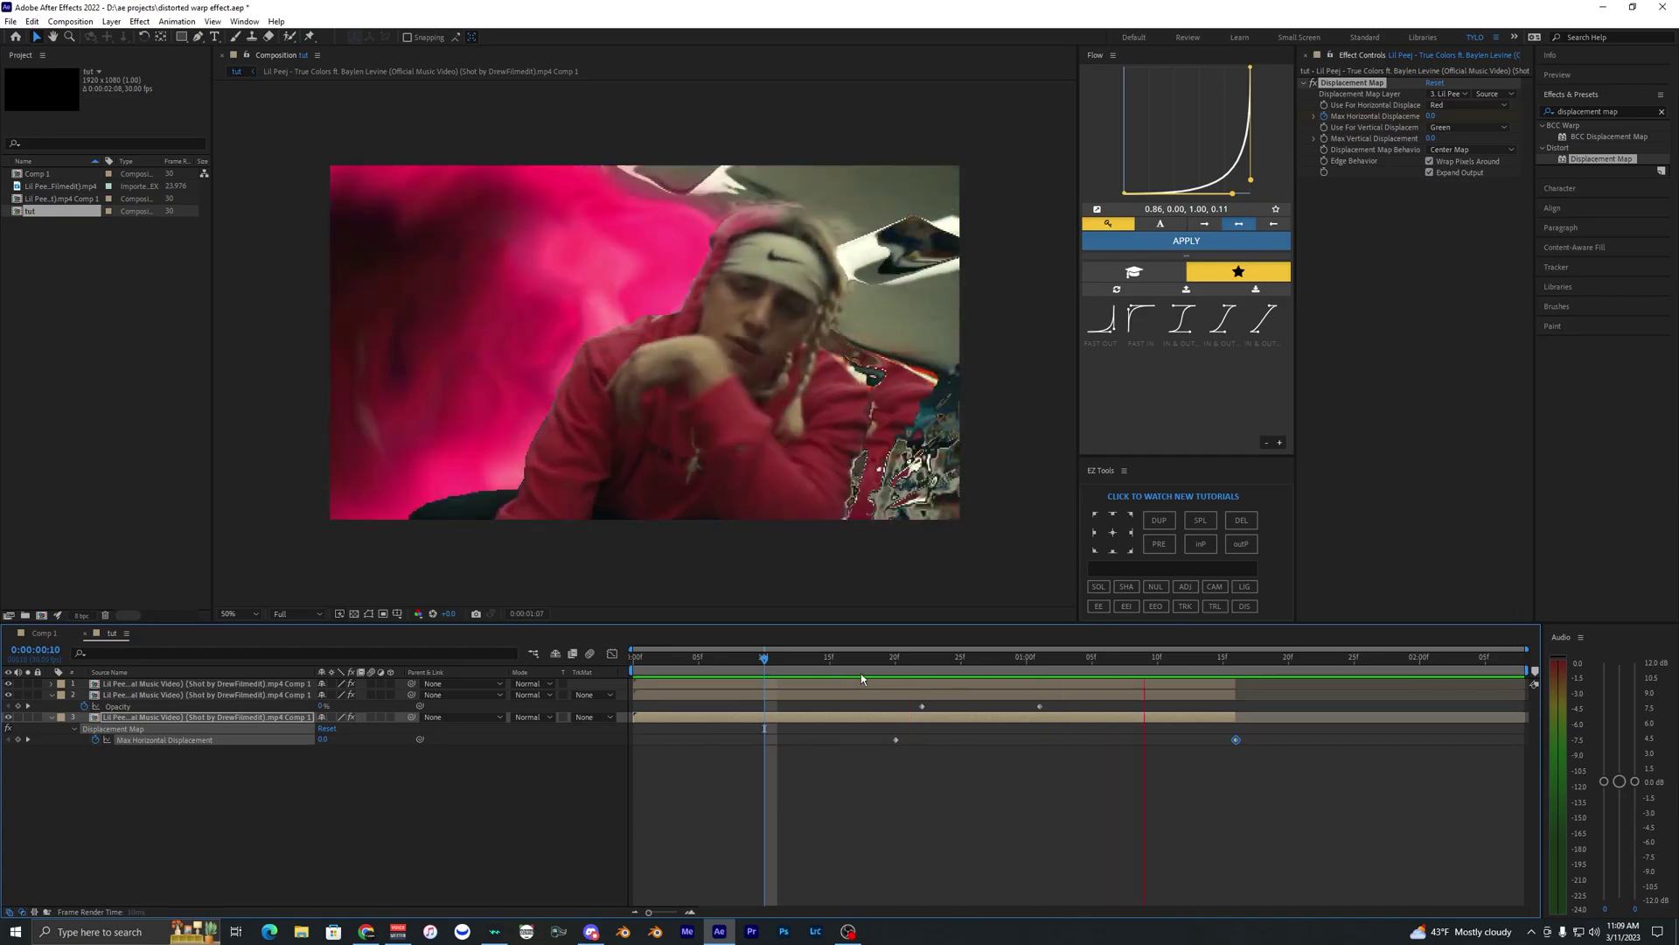
Step: Ease both horizontal displacement keyframes, shape their value curve to start slowly and end steeply, and preview from the beginning
drag(881, 668, 822, 744)
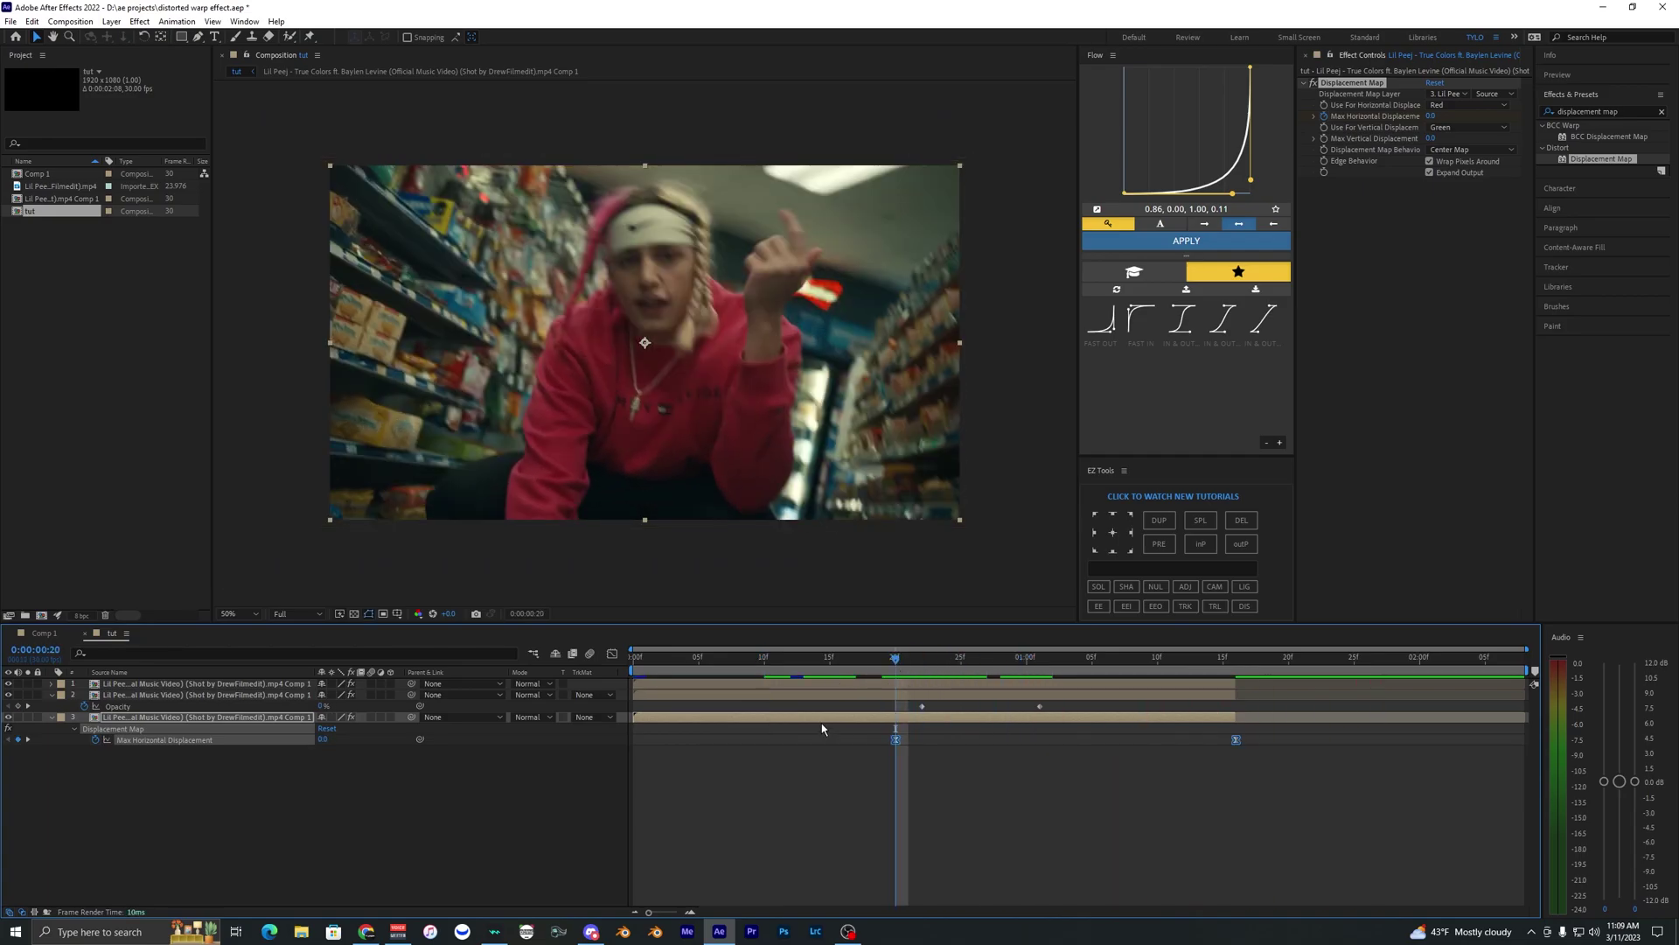
key(shift+F3)
click(1236, 693)
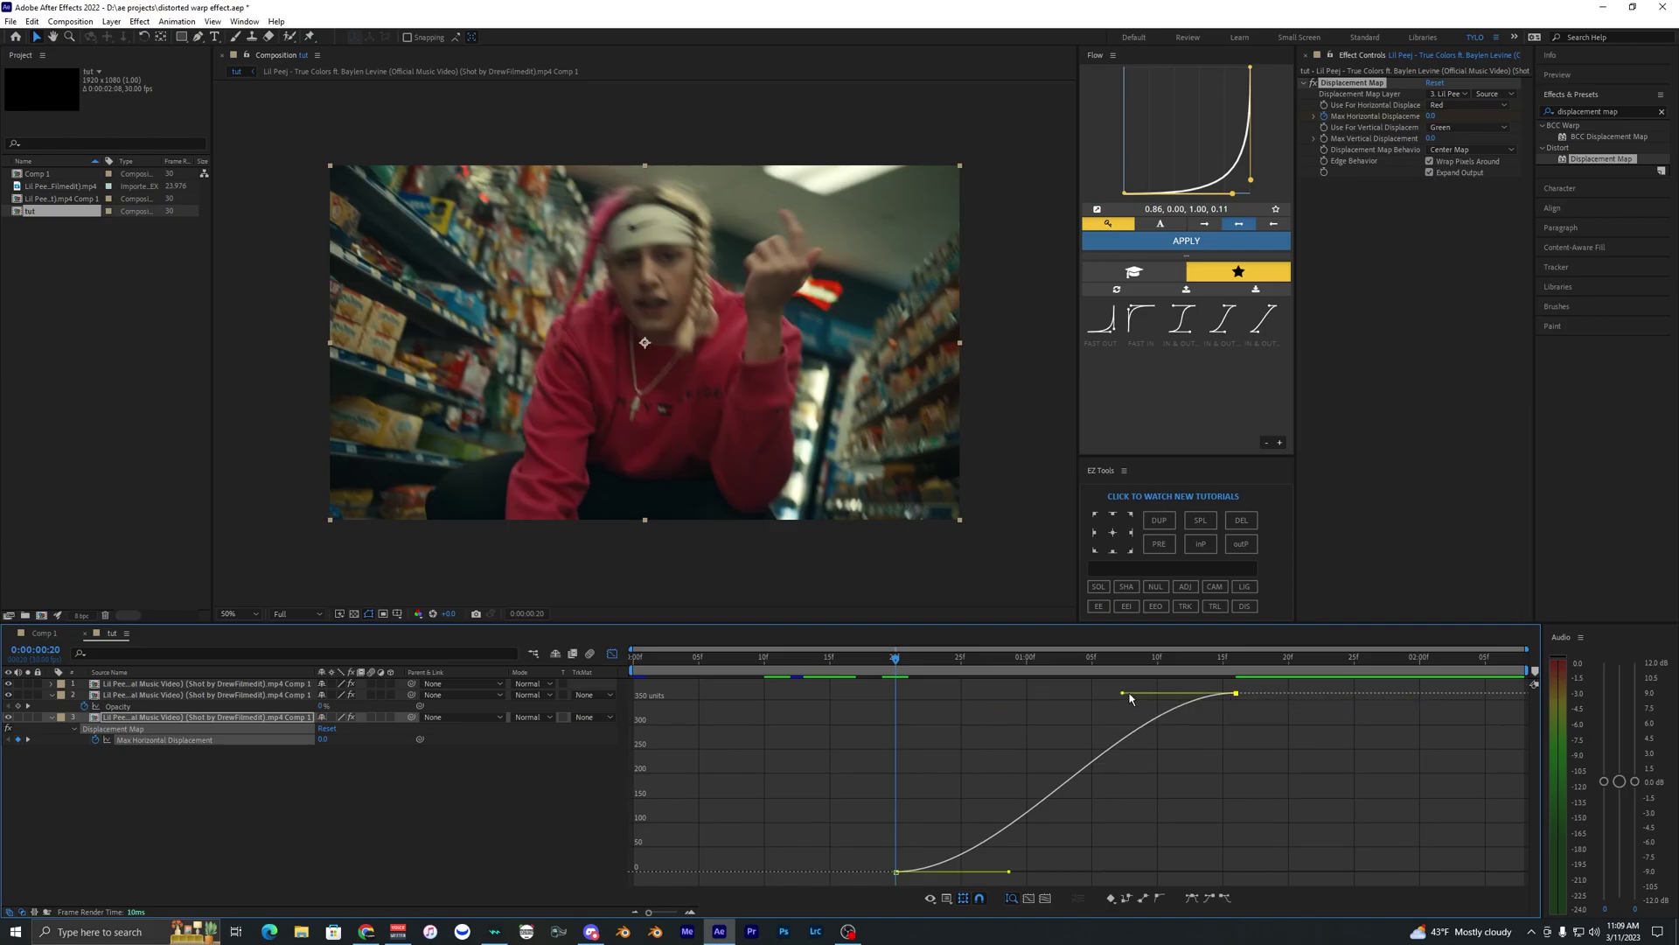
drag(1124, 694, 1231, 758)
key(space)
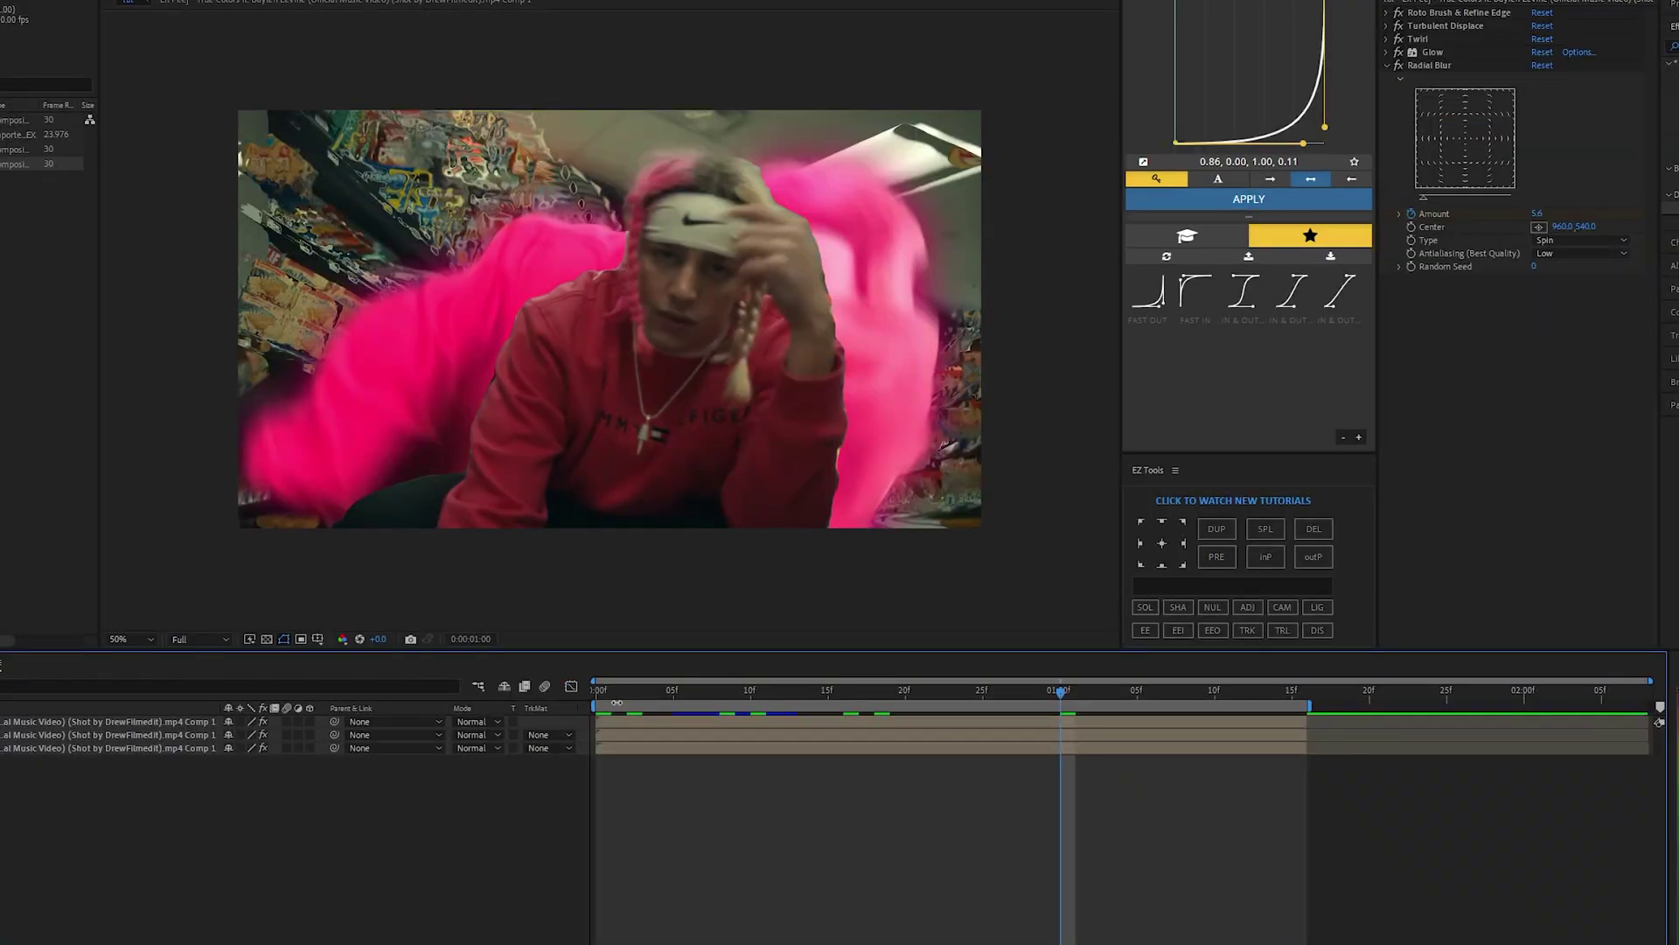
key(Home)
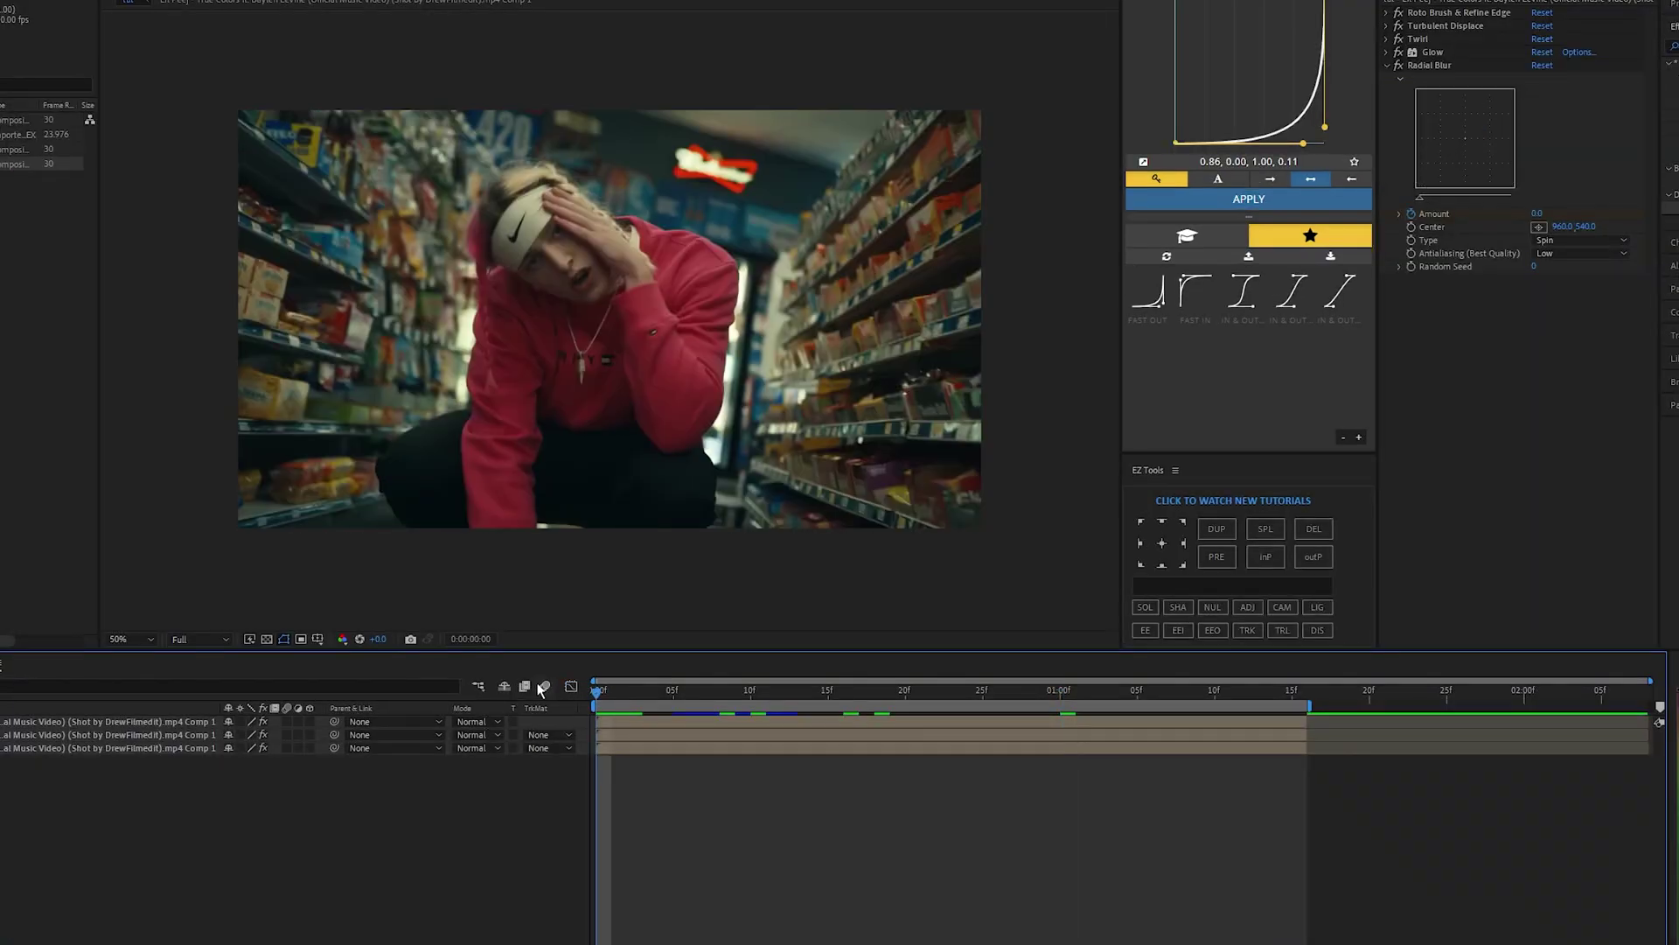